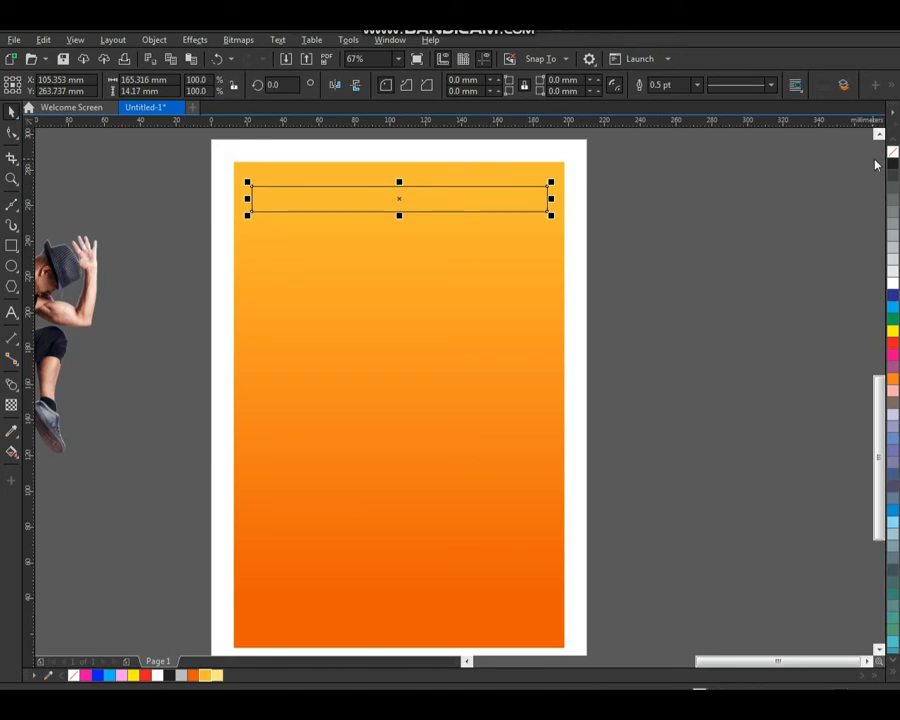
# Step: Fill the thin rectangle with black and no outline, and repeat copies of it downward until thirteen evenly spaced bars cover the orange background
pyautogui.click(893, 163)
pyautogui.rightClick(893, 152)
pyautogui.moveTo(507, 205); pyautogui.dragTo(510, 240)
pyautogui.rightClick(510, 240)
pyautogui.hotkey('ctrl', 'r')
pyautogui.hotkey('ctrl', 'r')
pyautogui.hotkey('ctrl', 'r')
pyautogui.hotkey('ctrl', 'r')
pyautogui.hotkey('ctrl', 'r')
pyautogui.hotkey('ctrl', 'r')
pyautogui.hotkey('ctrl', 'r')
pyautogui.hotkey('ctrl', 'r')
pyautogui.hotkey('ctrl', 'r')
pyautogui.hotkey('ctrl', 'r')
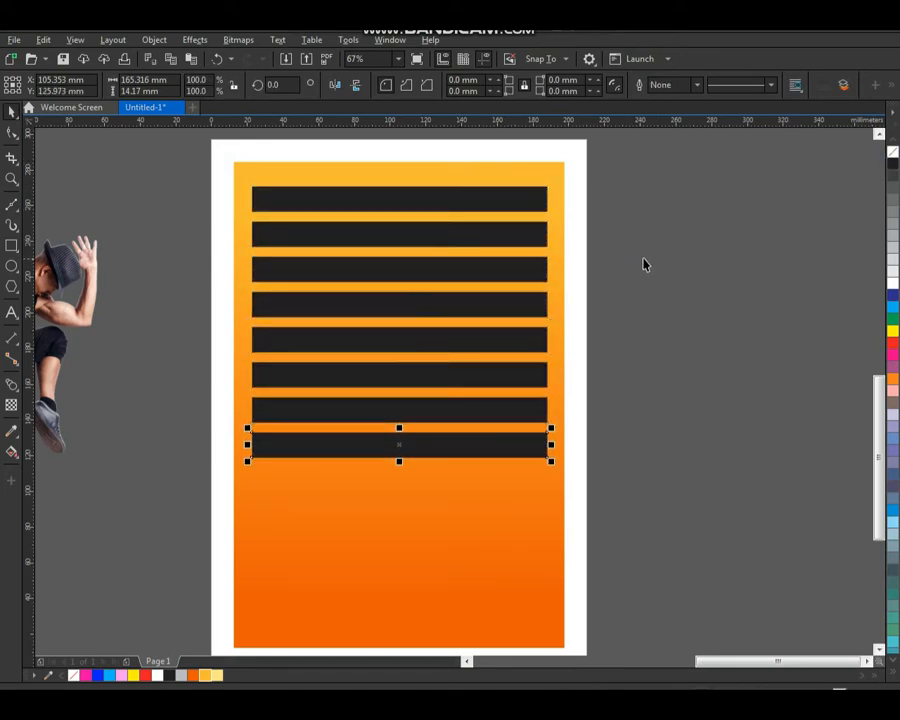
pyautogui.click(647, 263)
pyautogui.hotkey('ctrl', 'r')
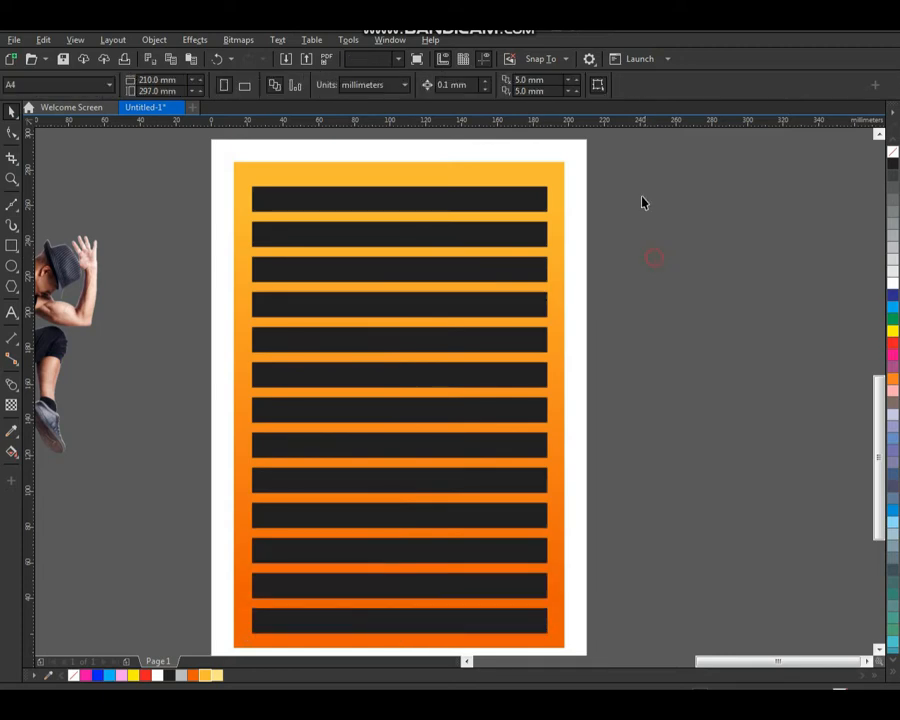
# Step: Group all the black bars and center the group horizontally and vertically on the orange background rectangle
pyautogui.moveTo(641, 158); pyautogui.dragTo(218, 640)
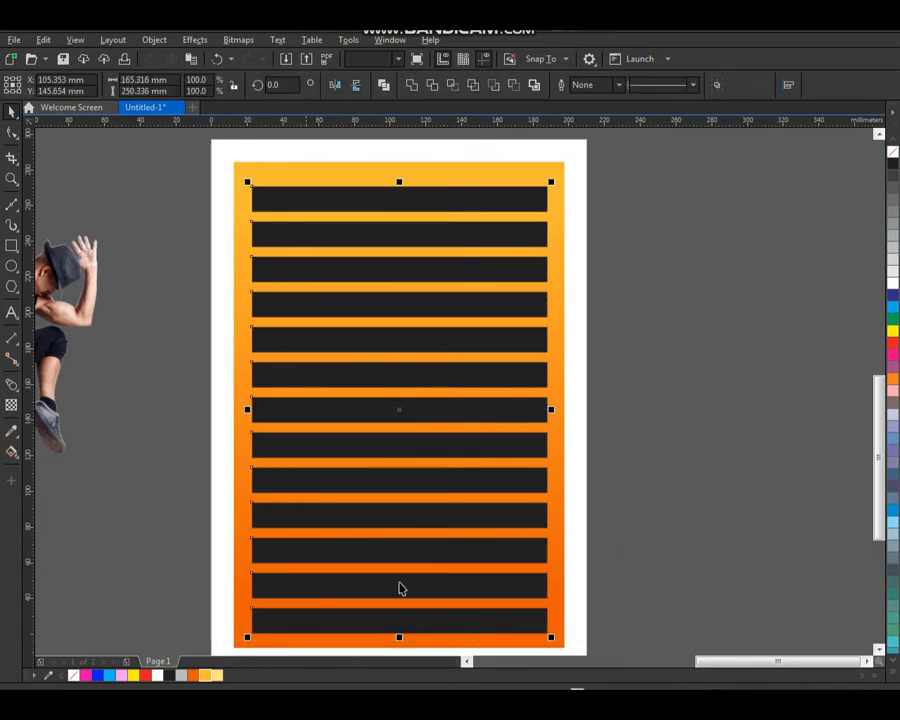
pyautogui.hotkey('ctrl', 'g')
pyautogui.keyDown('shift'); pyautogui.click(557, 484); pyautogui.keyUp('shift')
pyautogui.press('c')
pyautogui.press('e')
pyautogui.click(608, 384)
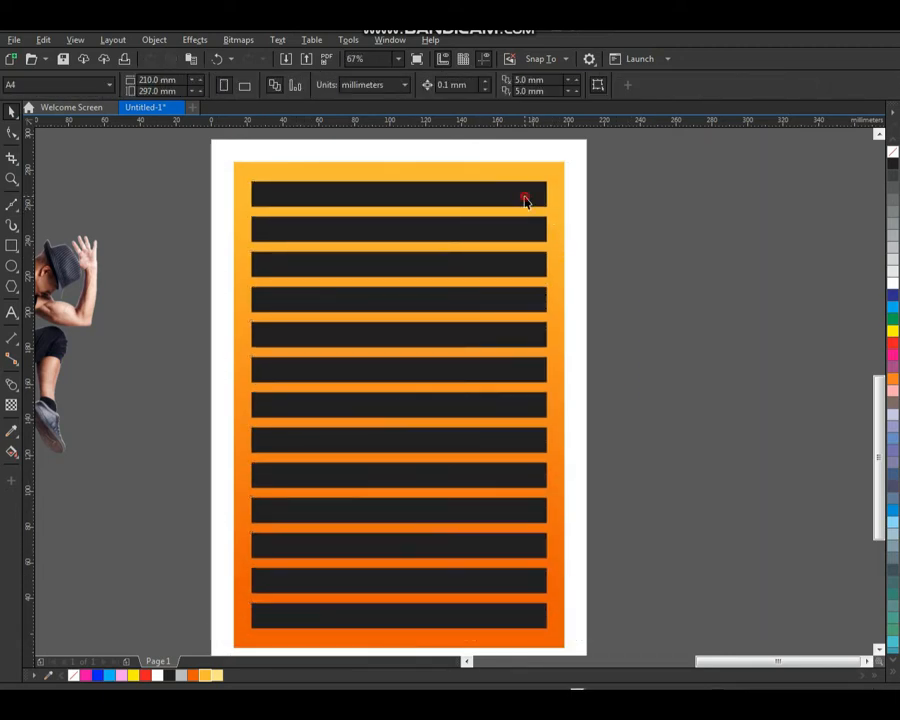
pyautogui.moveTo(524, 198); pyautogui.dragTo(535, 200)
pyautogui.hotkey('ctrl', 'z')
pyautogui.click(659, 243)
# Step: Draw a circle about 115 mm in diameter over the poster's bars and fill it with pale yellow
pyautogui.scroll(-2, 562, 317)
pyautogui.press('F2')
pyautogui.moveTo(327, 211); pyautogui.dragTo(519, 430)
pyautogui.click(10, 268)
pyautogui.moveTo(236, 222); pyautogui.dragTo(387, 402)
pyautogui.press('space')
pyautogui.moveTo(284, 299); pyautogui.dragTo(283, 327)
pyautogui.hotkey('ctrl', 'z')
pyautogui.click(218, 675)
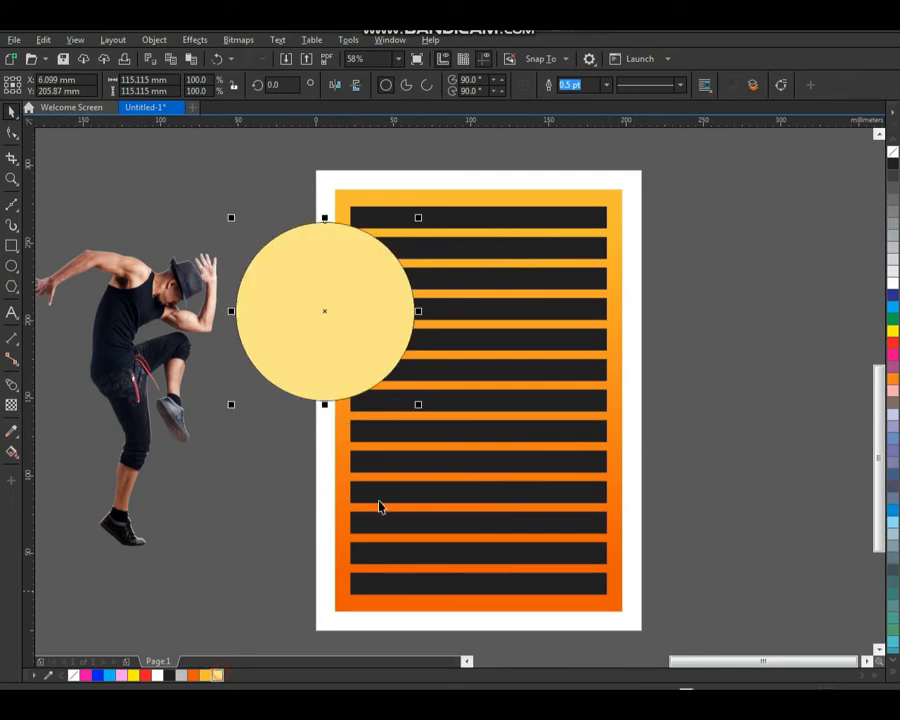
# Step: Center the pale yellow circle horizontally and vertically on the poster and remove its outline
pyautogui.keyDown('shift'); pyautogui.click(507, 370); pyautogui.keyUp('shift')
pyautogui.press('c')
pyautogui.press('e')
pyautogui.click(707, 349)
pyautogui.click(556, 380)
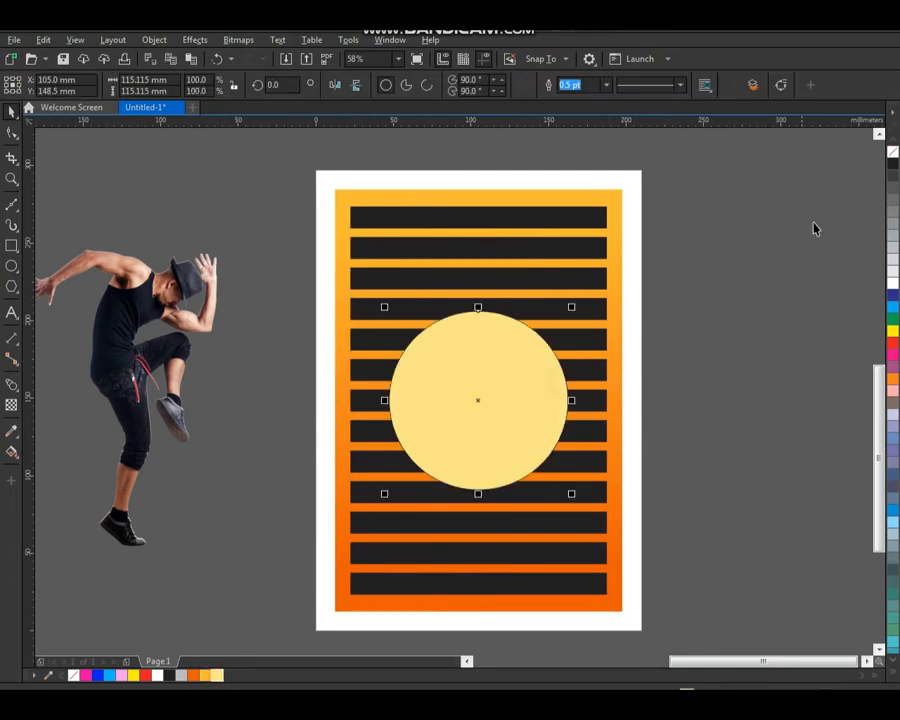
pyautogui.rightClick(887, 153)
pyautogui.click(820, 215)
# Step: Enlarge the pale yellow circle about its center to a diameter of about 131 mm
pyautogui.click(518, 364)
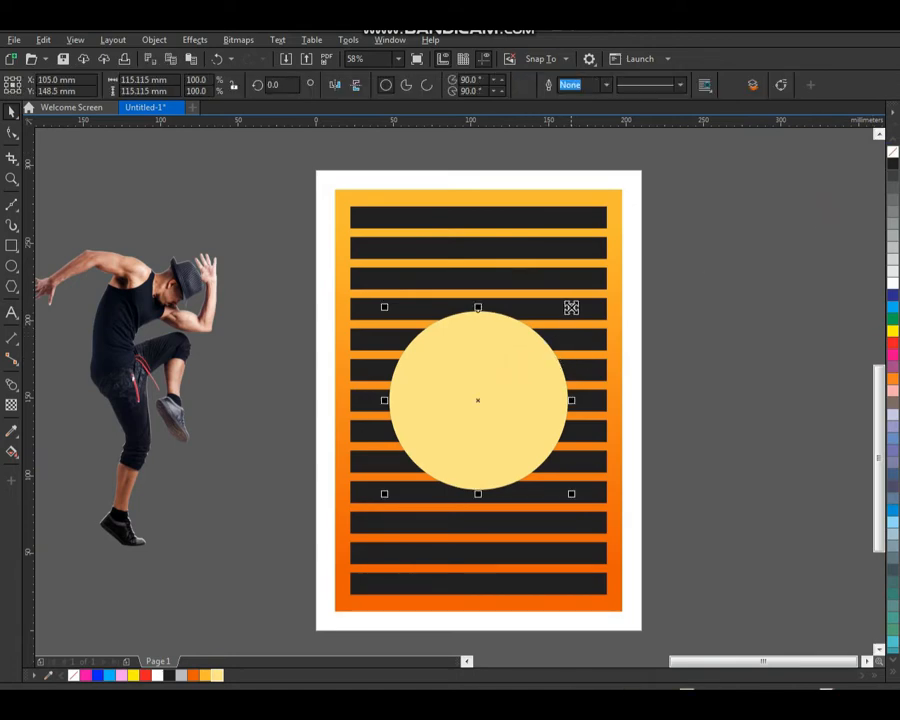
pyautogui.moveTo(571, 307); pyautogui.dragTo(589, 293)
pyautogui.click(737, 331)
pyautogui.click(518, 392)
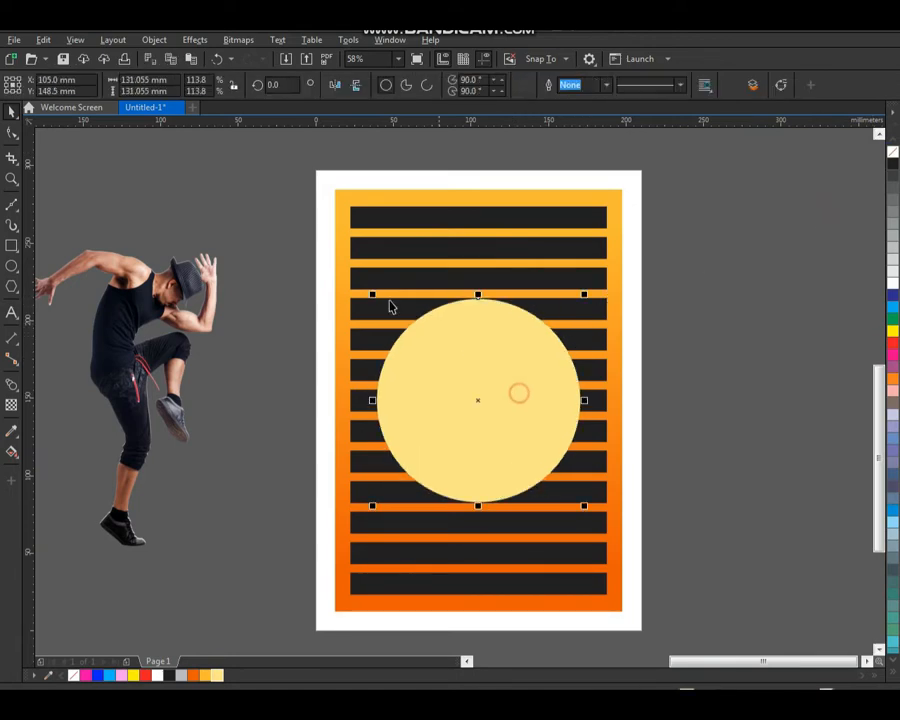
# Step: Create a smaller concentric copy of the circle, about 118 mm in diameter, and give it a black outline
pyautogui.press('F2')
pyautogui.moveTo(363, 262); pyautogui.dragTo(574, 450)
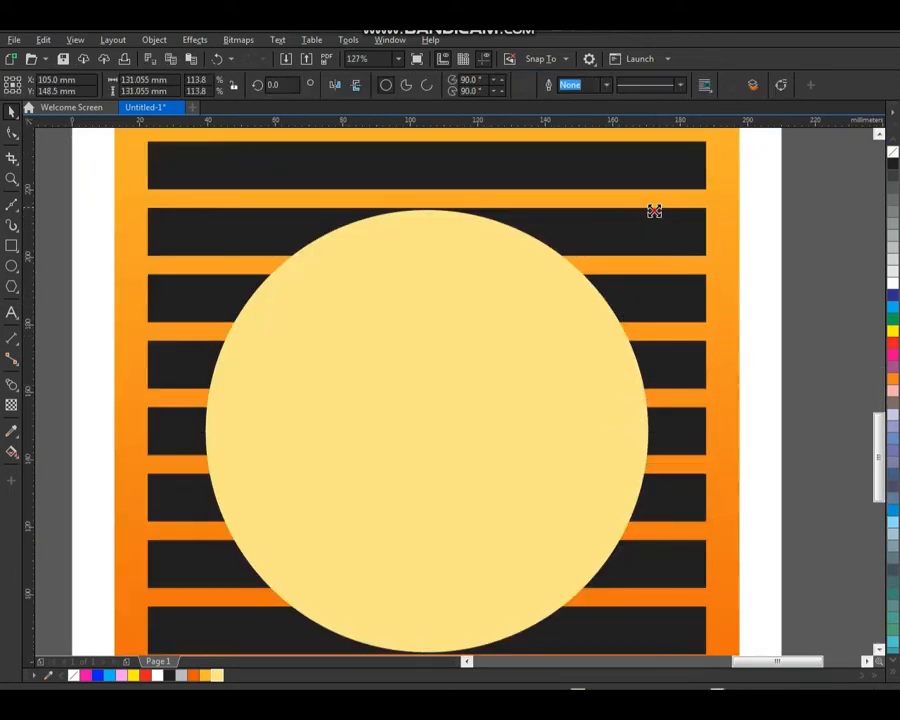
pyautogui.moveTo(651, 205); pyautogui.dragTo(643, 243)
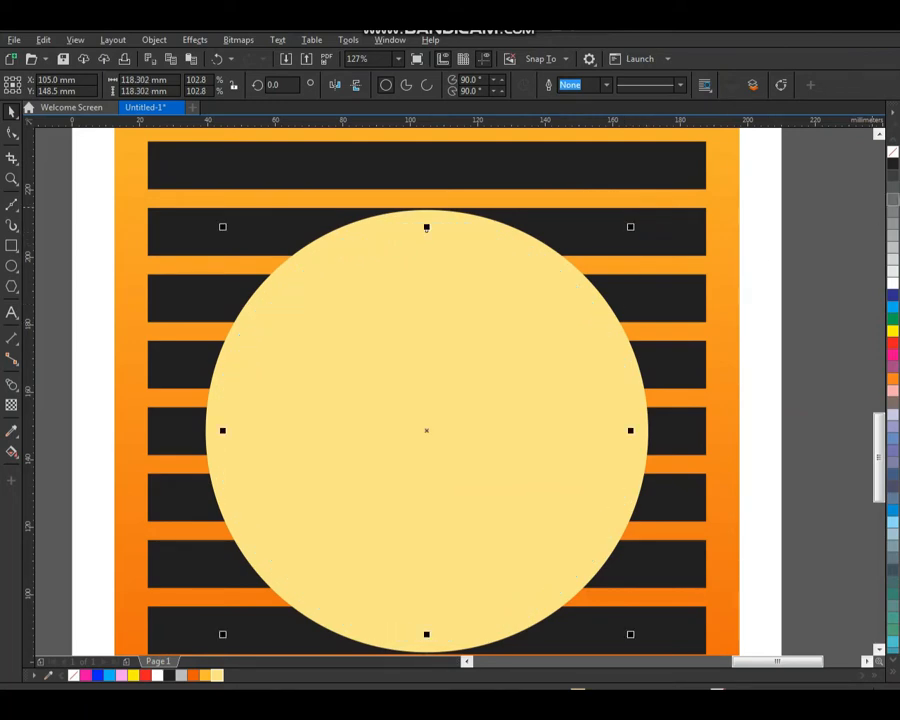
pyautogui.rightClick(893, 166)
pyautogui.click(836, 256)
# Step: Copy the outline pen, outline color and gradient fill from the orange background rectangle to the larger circle
pyautogui.press('F4')
pyautogui.press('F2')
pyautogui.moveTo(771, 227); pyautogui.dragTo(320, 593)
pyautogui.click(482, 291)
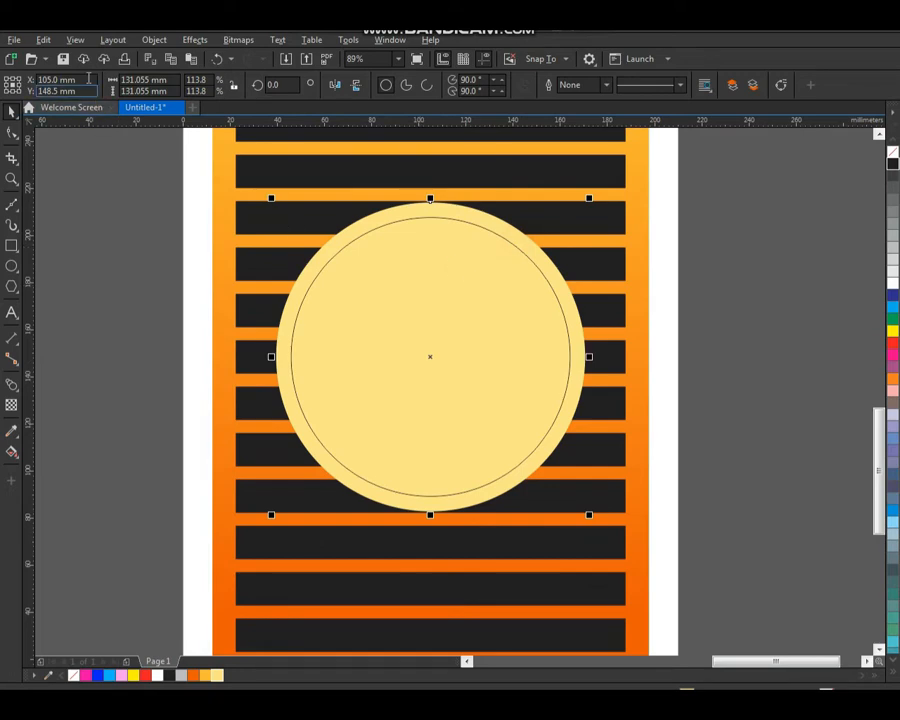
pyautogui.click(73, 42)
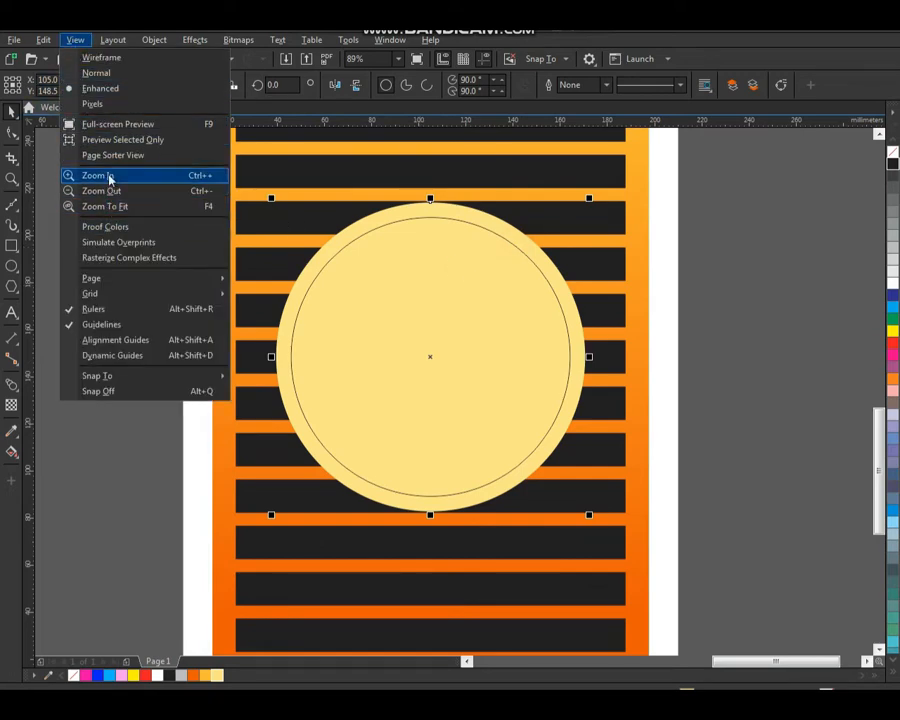
pyautogui.moveTo(44, 43)
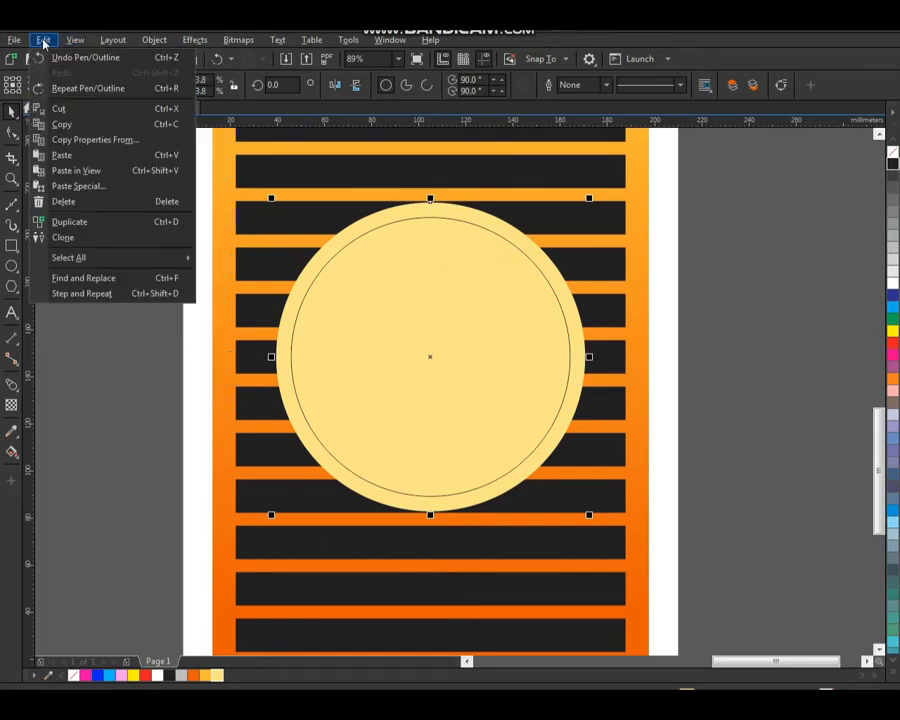
pyautogui.click(124, 140)
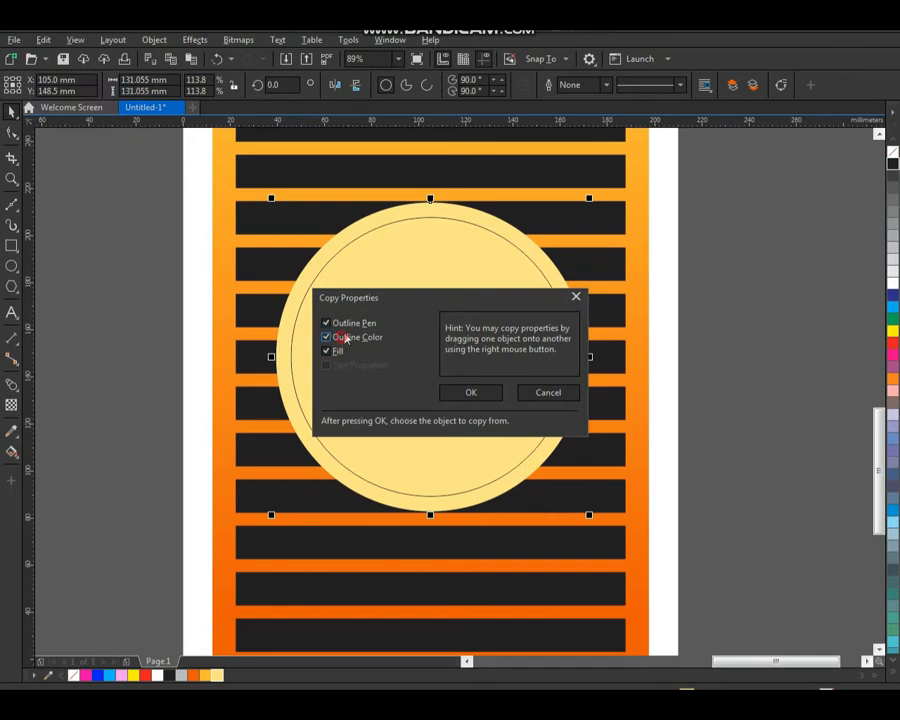
pyautogui.click(468, 391)
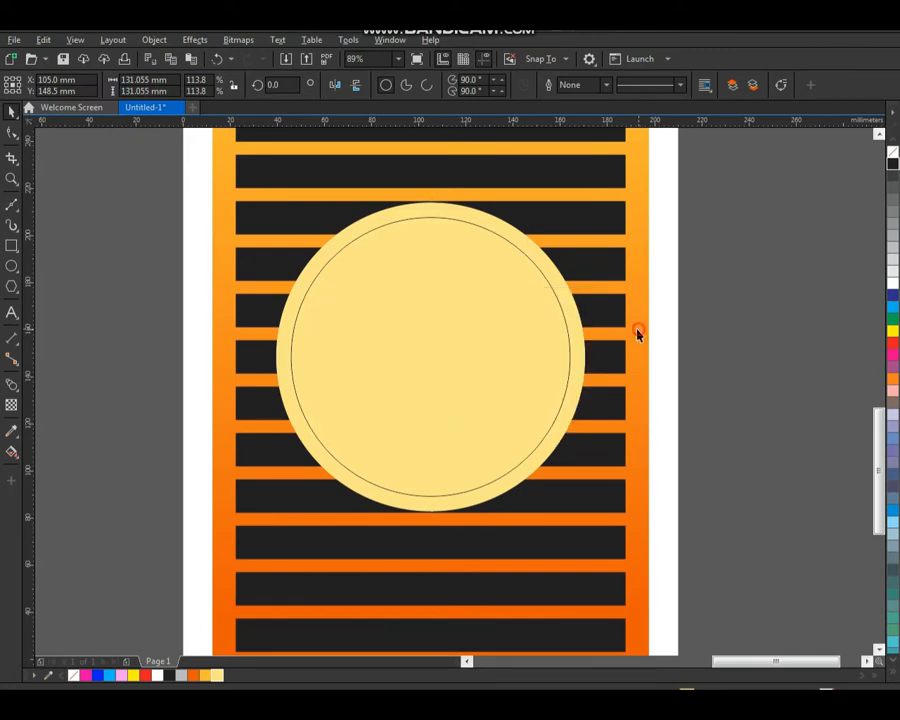
pyautogui.click(637, 334)
pyautogui.click(713, 307)
# Step: Remove the outline from the smaller pale yellow circle
pyautogui.scroll(-3, 563, 352)
pyautogui.click(531, 343)
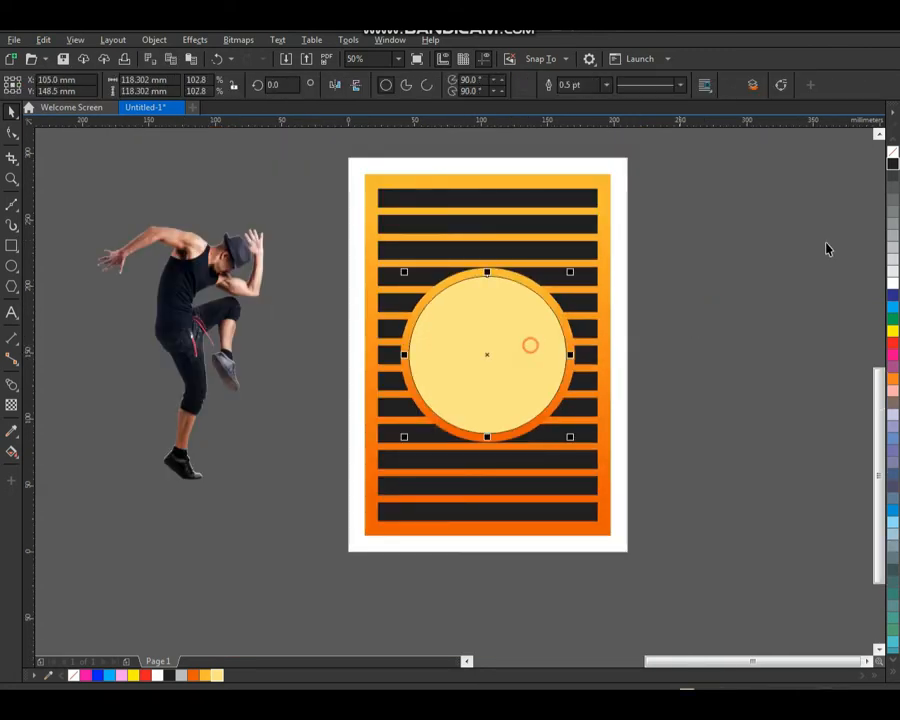
pyautogui.click(790, 236)
pyautogui.press('F2')
pyautogui.moveTo(680, 158); pyautogui.dragTo(153, 573)
pyautogui.moveTo(508, 181); pyautogui.dragTo(520, 183)
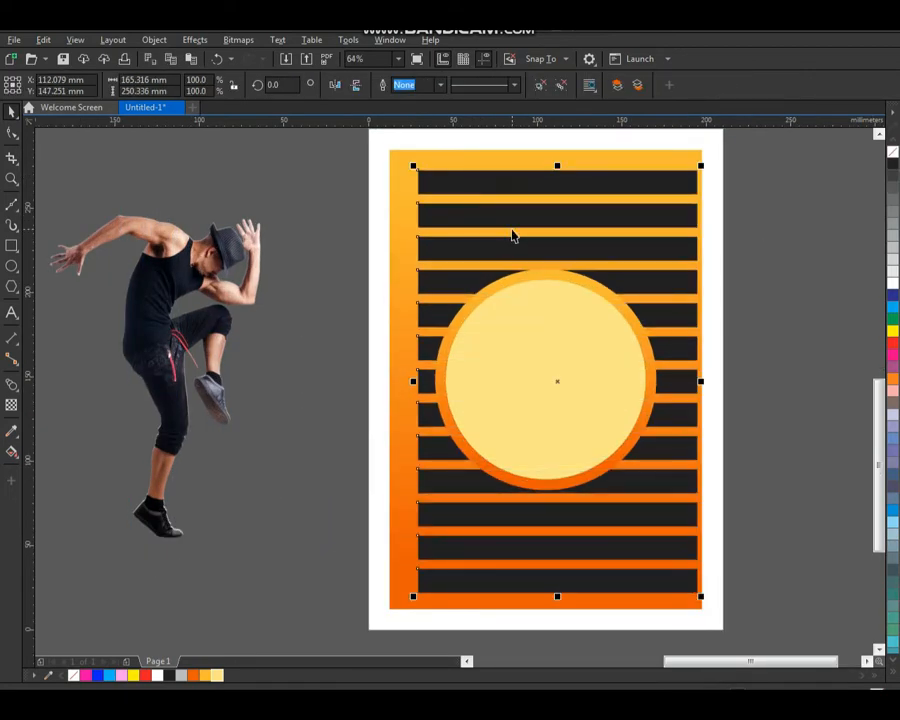
pyautogui.hotkey('ctrl', 'z')
pyautogui.click(769, 287)
# Step: Center the dancer photo on the poster page in front of the circle and shift it slightly to the left
pyautogui.click(177, 341)
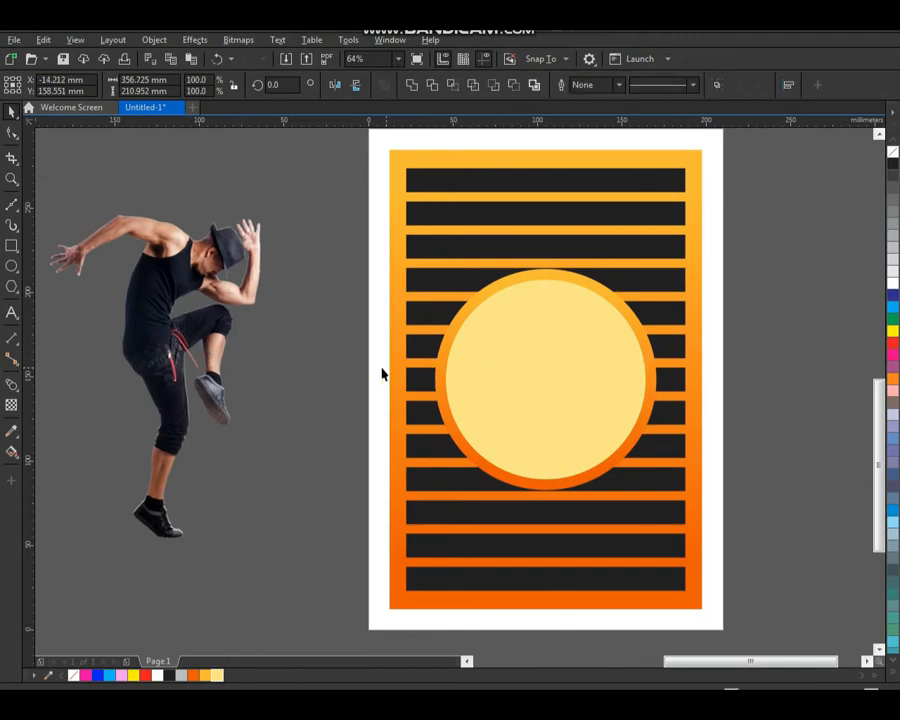
pyautogui.press('p')
pyautogui.click(327, 346)
pyautogui.press('F2')
pyautogui.moveTo(440, 194); pyautogui.dragTo(651, 509)
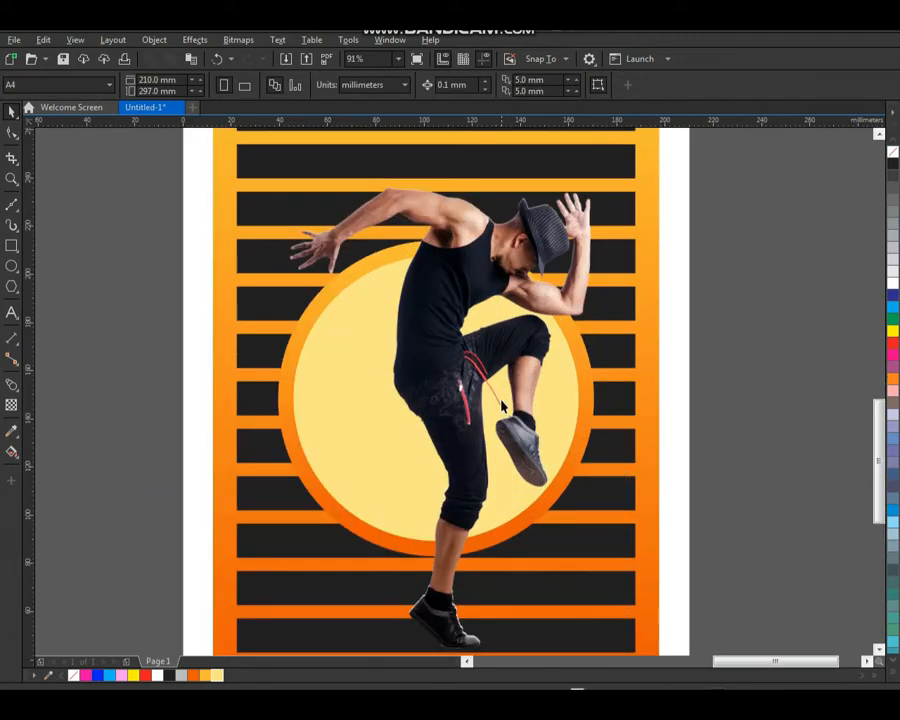
pyautogui.moveTo(441, 356); pyautogui.dragTo(413, 354)
pyautogui.click(735, 287)
# Step: Place a duplicate of the dancer photo on the empty area to the right of the poster page
pyautogui.press('F3')
pyautogui.press('F2')
pyautogui.moveTo(282, 161); pyautogui.dragTo(703, 545)
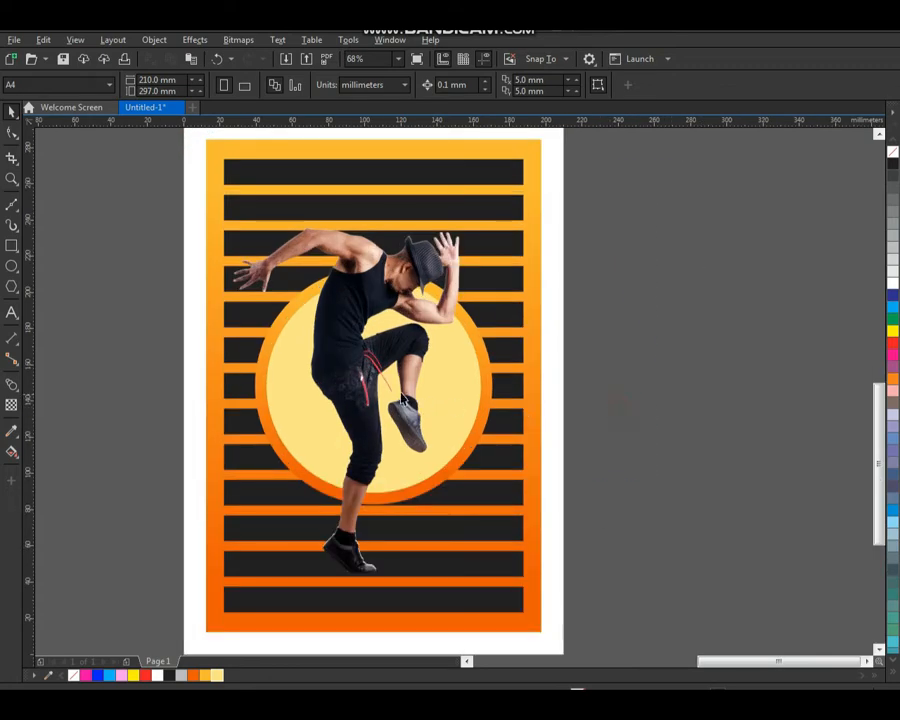
pyautogui.moveTo(369, 370); pyautogui.dragTo(714, 400)
pyautogui.hotkey('ctrl', 'z')
pyautogui.click(570, 310)
pyautogui.moveTo(512, 177); pyautogui.dragTo(810, 550)
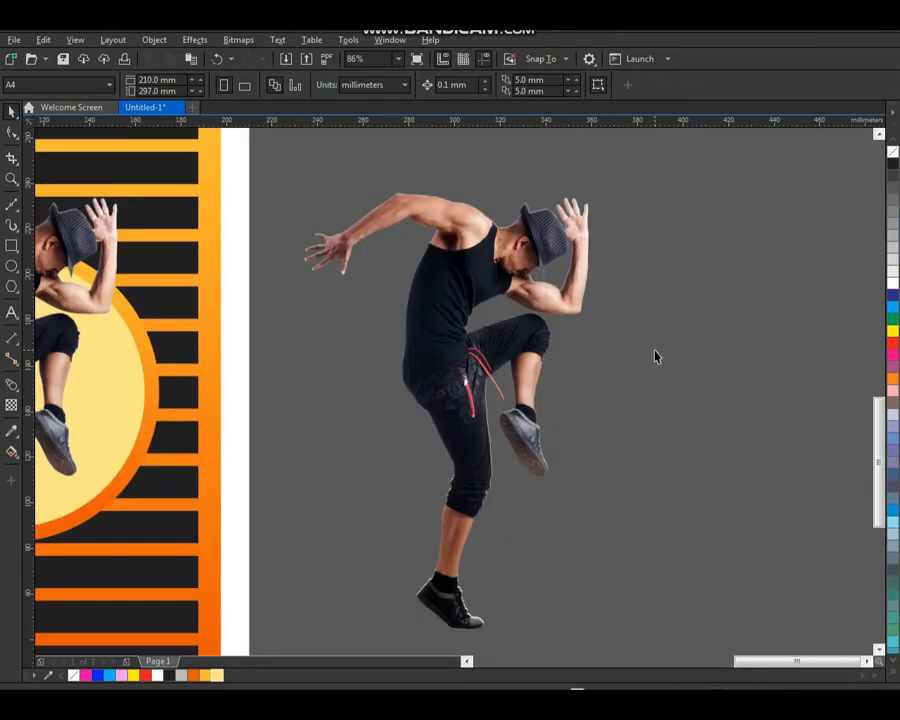
pyautogui.press('F7')
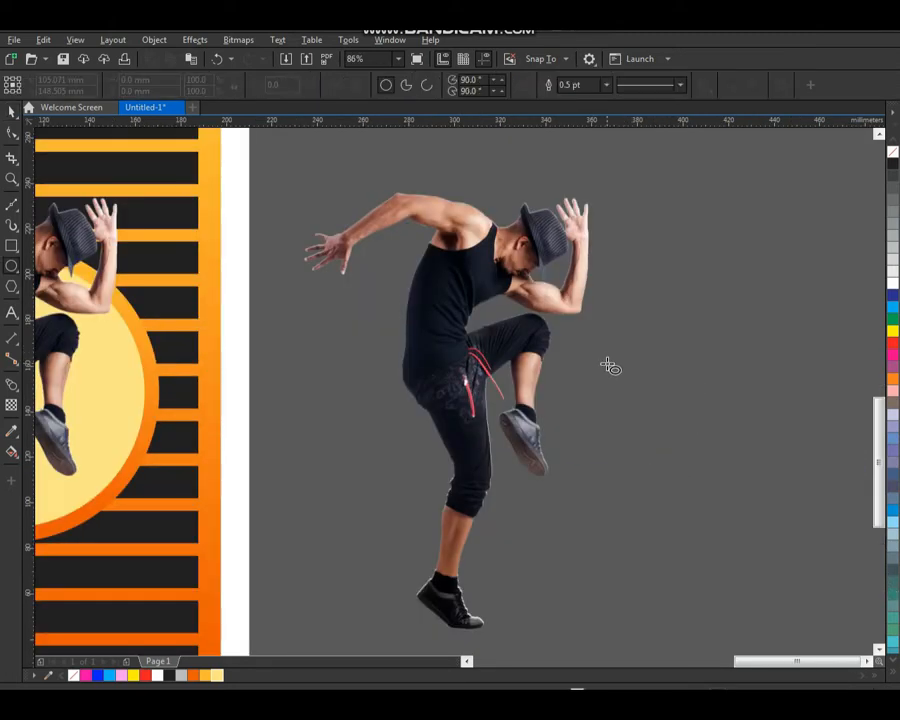
pyautogui.press('space')
pyautogui.click(610, 362)
# Step: Start tracing the duplicated dancer's silhouette with a node path from the uppermost fingertip along the back of the outstretched hand to the wrist
pyautogui.click(13, 204)
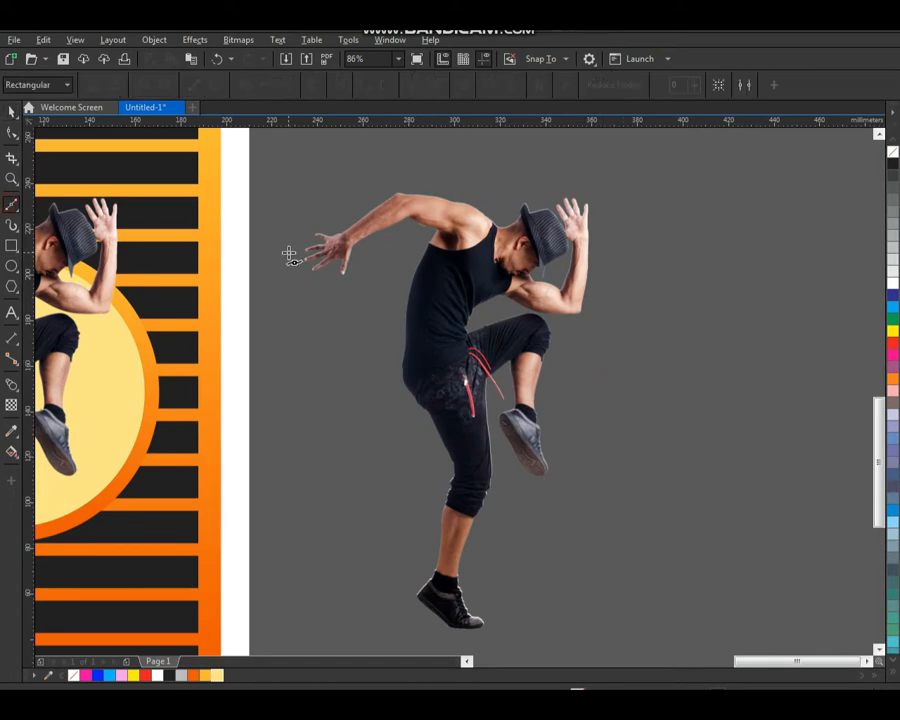
pyautogui.scroll(5, 321, 245)
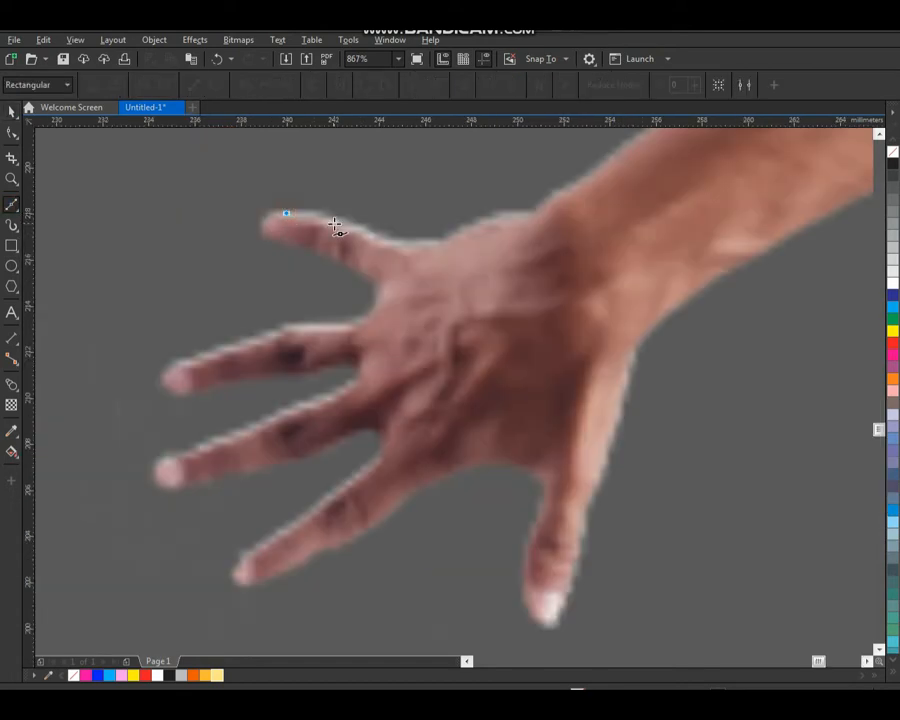
pyautogui.click(335, 224)
pyautogui.click(380, 244)
pyautogui.click(416, 246)
pyautogui.click(484, 220)
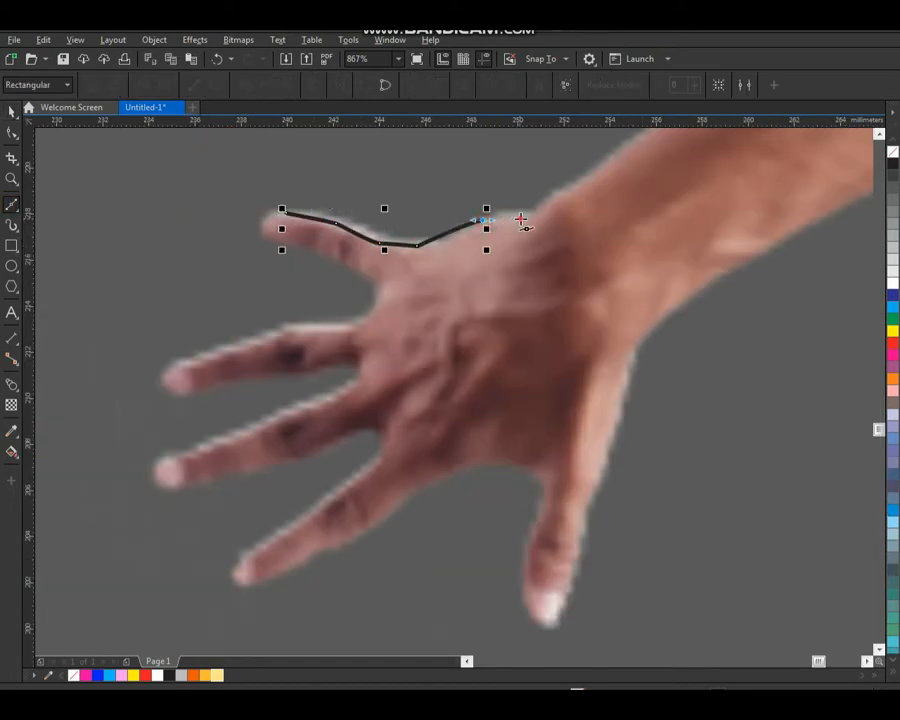
pyautogui.click(521, 219)
pyautogui.click(543, 207)
pyautogui.click(586, 184)
# Step: Continue the silhouette path from the wrist along the upper edge of the forearm and around the elbow
pyautogui.scroll(-3, 588, 186)
pyautogui.scroll(2, 674, 145)
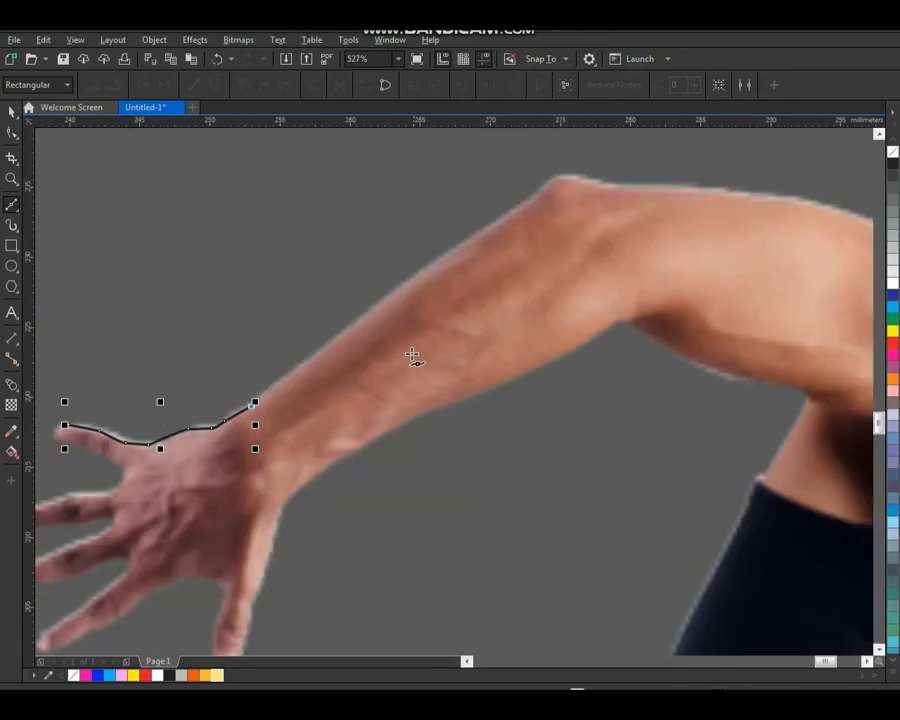
pyautogui.click(389, 292)
pyautogui.click(476, 233)
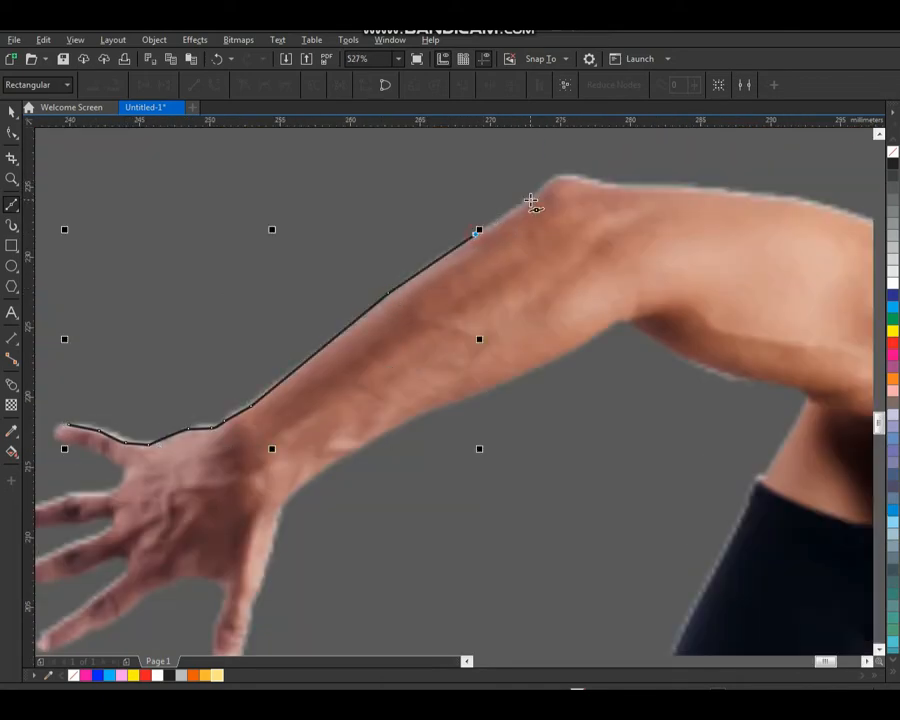
pyautogui.click(531, 198)
pyautogui.click(552, 178)
pyautogui.click(561, 173)
pyautogui.click(582, 181)
pyautogui.click(600, 184)
# Step: Extend the silhouette path from the elbow along the upper arm to the top of the shoulder
pyautogui.scroll(-1, 604, 197)
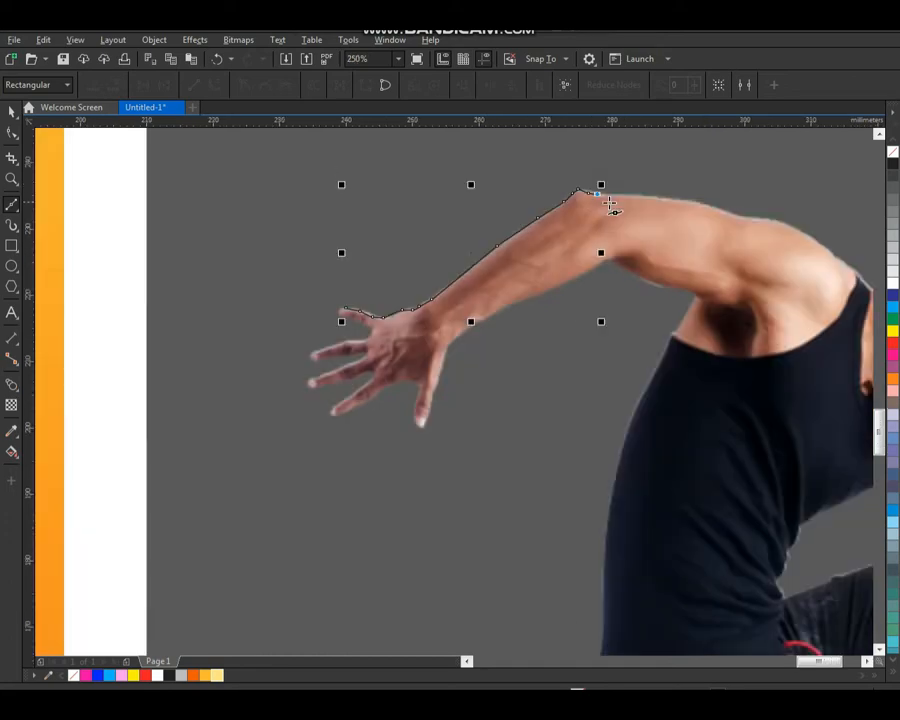
pyautogui.press('F2')
pyautogui.moveTo(597, 165); pyautogui.dragTo(820, 322)
pyautogui.click(310, 246)
pyautogui.click(440, 263)
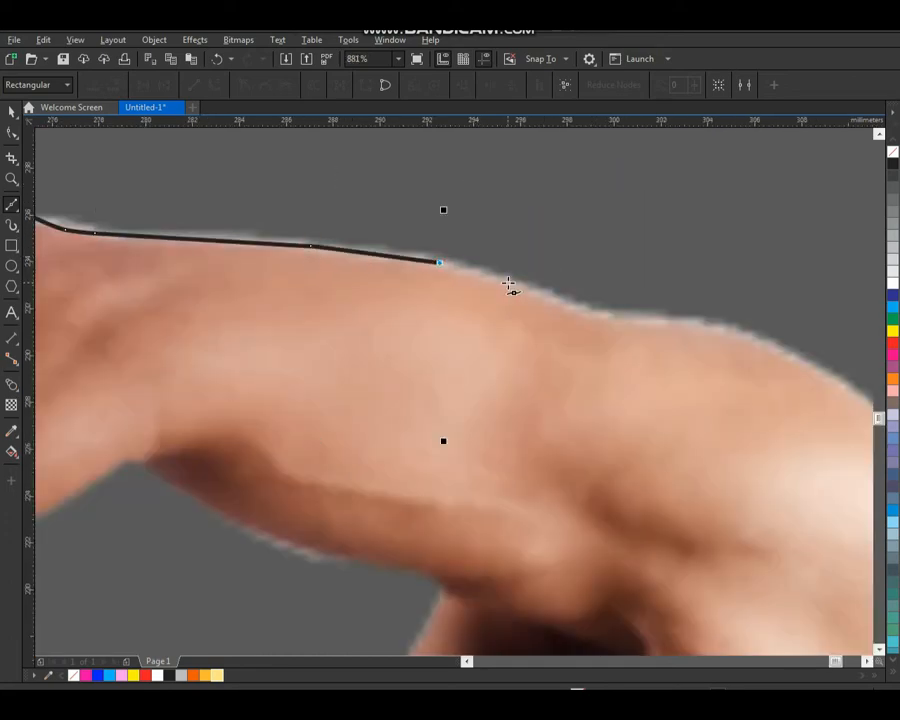
pyautogui.click(508, 282)
pyautogui.click(590, 314)
pyautogui.click(645, 316)
pyautogui.click(752, 334)
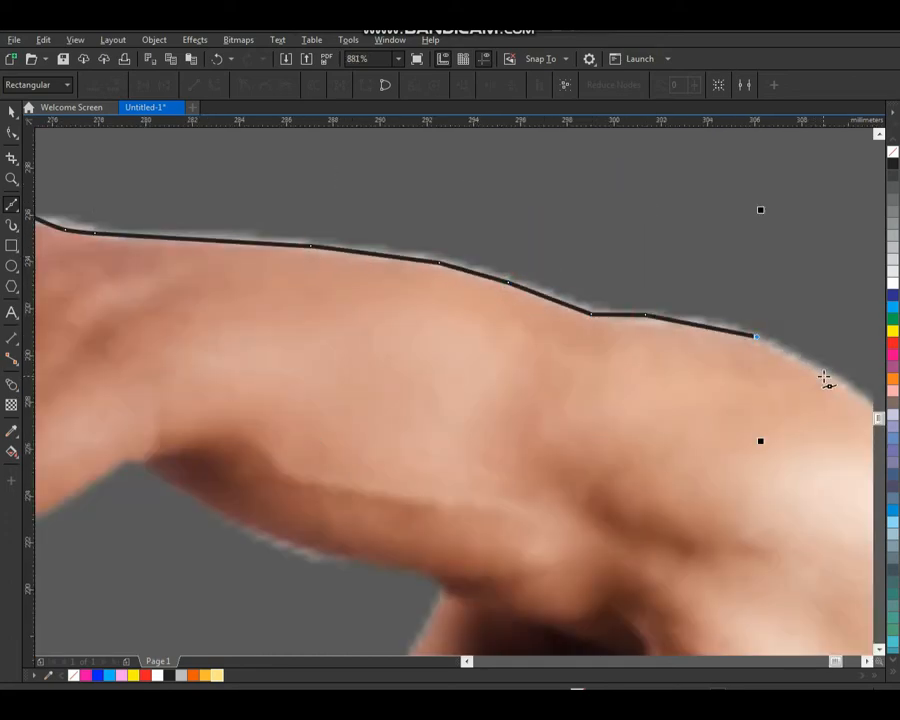
pyautogui.click(823, 370)
# Step: Trace the silhouette path down the shoulder, past the tank top strap and onto the back of the neck
pyautogui.scroll(-5, 699, 360)
pyautogui.moveTo(700, 344); pyautogui.dragTo(774, 406)
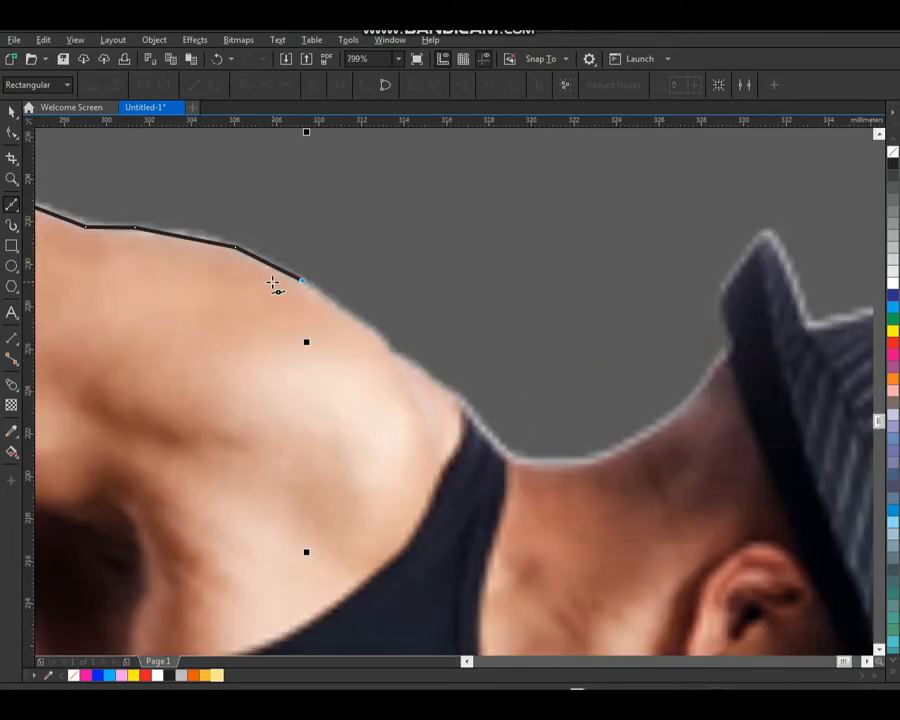
pyautogui.click(349, 317)
pyautogui.click(413, 362)
pyautogui.click(469, 407)
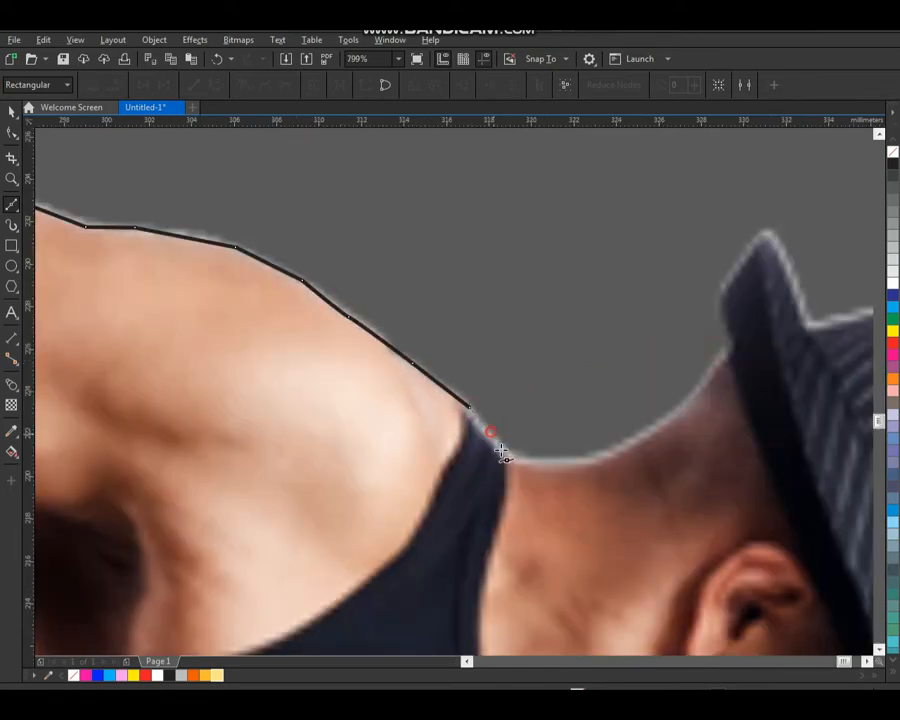
pyautogui.click(490, 432)
pyautogui.click(516, 457)
pyautogui.click(563, 462)
pyautogui.click(612, 446)
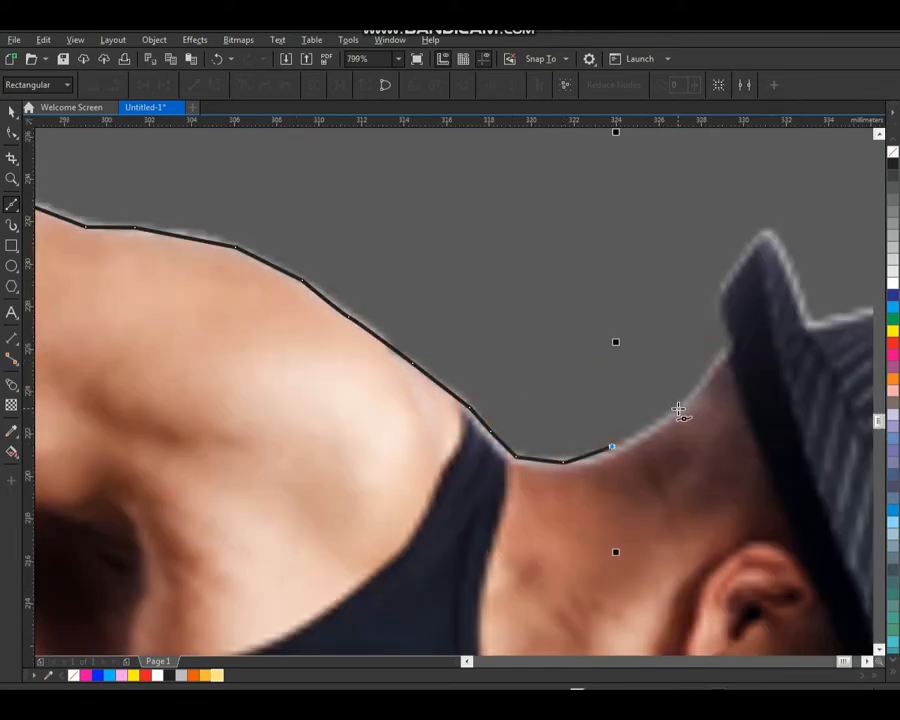
# Step: Continue the silhouette path up the back of the neck and around the pointed tip of the hat brim
pyautogui.click(678, 408)
pyautogui.click(717, 366)
pyautogui.click(731, 342)
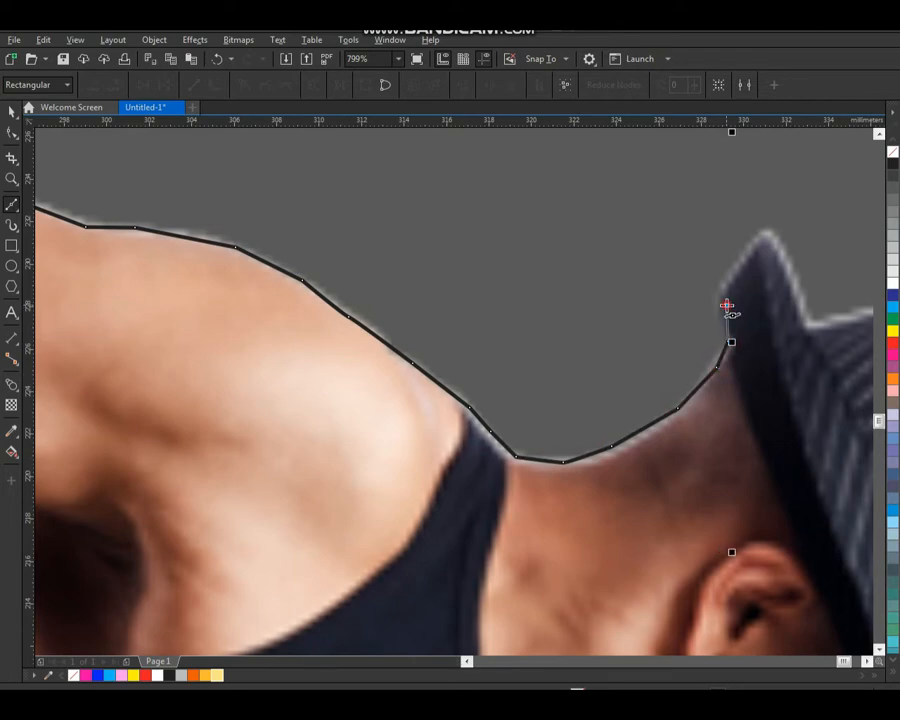
pyautogui.click(750, 249)
pyautogui.click(763, 234)
pyautogui.click(776, 237)
# Step: Extend the silhouette path from the brim tip into the notch at the crown and over the top of the hat
pyautogui.scroll(-2, 744, 290)
pyautogui.press('F2')
pyautogui.moveTo(668, 254); pyautogui.dragTo(842, 360)
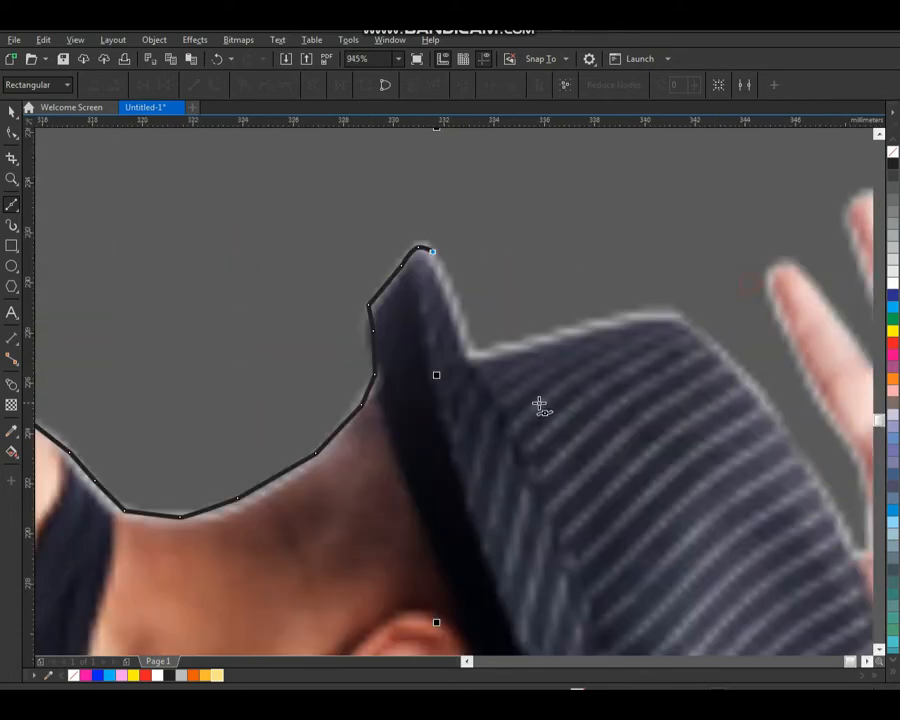
pyautogui.click(474, 353)
pyautogui.click(546, 339)
pyautogui.click(638, 316)
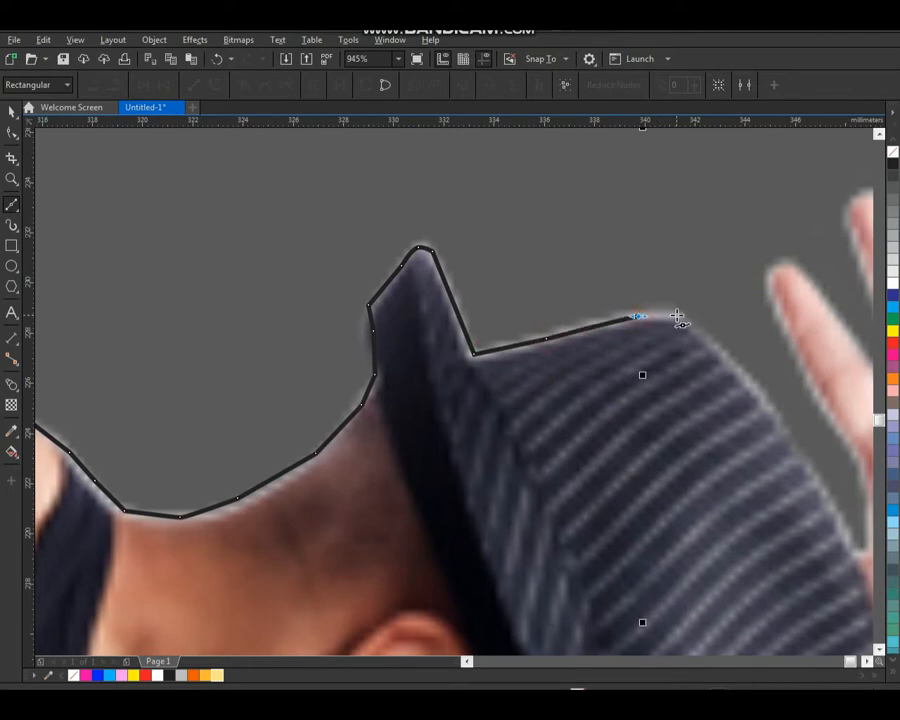
pyautogui.click(678, 315)
pyautogui.click(717, 346)
pyautogui.click(779, 421)
# Step: Trace the silhouette path down the hat crown to the point where it meets the raised hand
pyautogui.scroll(-2, 683, 419)
pyautogui.press('F2')
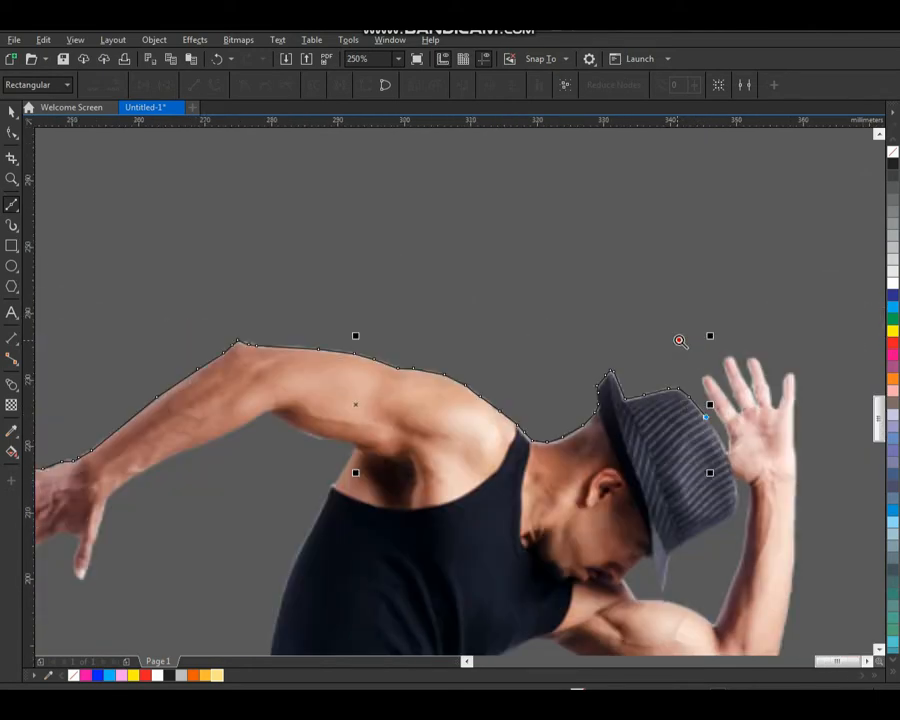
pyautogui.moveTo(679, 341); pyautogui.dragTo(780, 502)
pyautogui.click(443, 469)
pyautogui.click(457, 476)
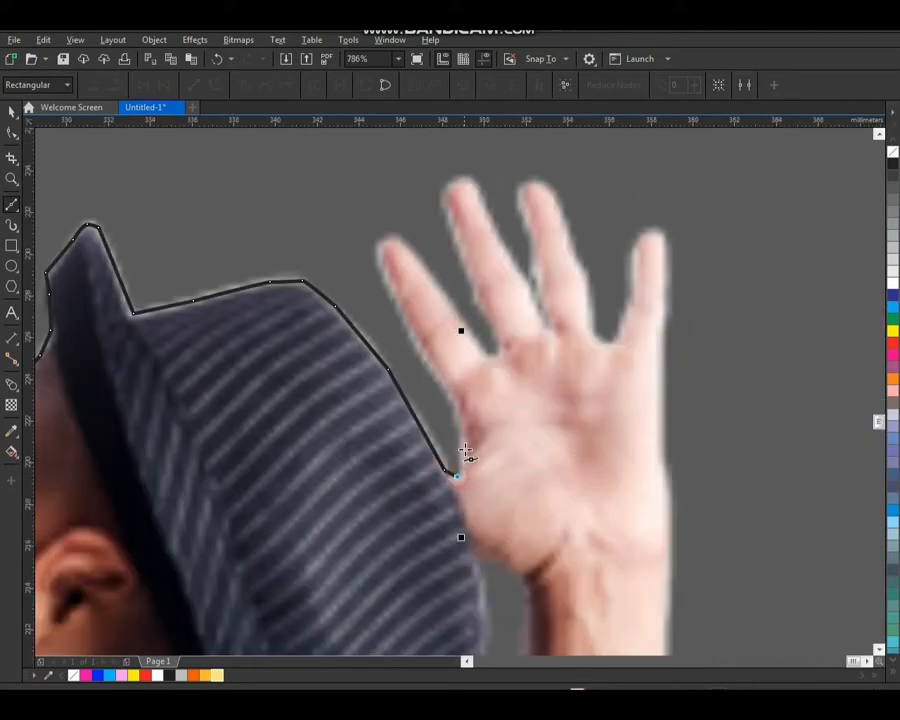
# Step: Continue the path up the edge of the raised palm and around the finger nearest the hat, down to its base
pyautogui.click(465, 447)
pyautogui.click(450, 391)
pyautogui.click(418, 348)
pyautogui.click(385, 284)
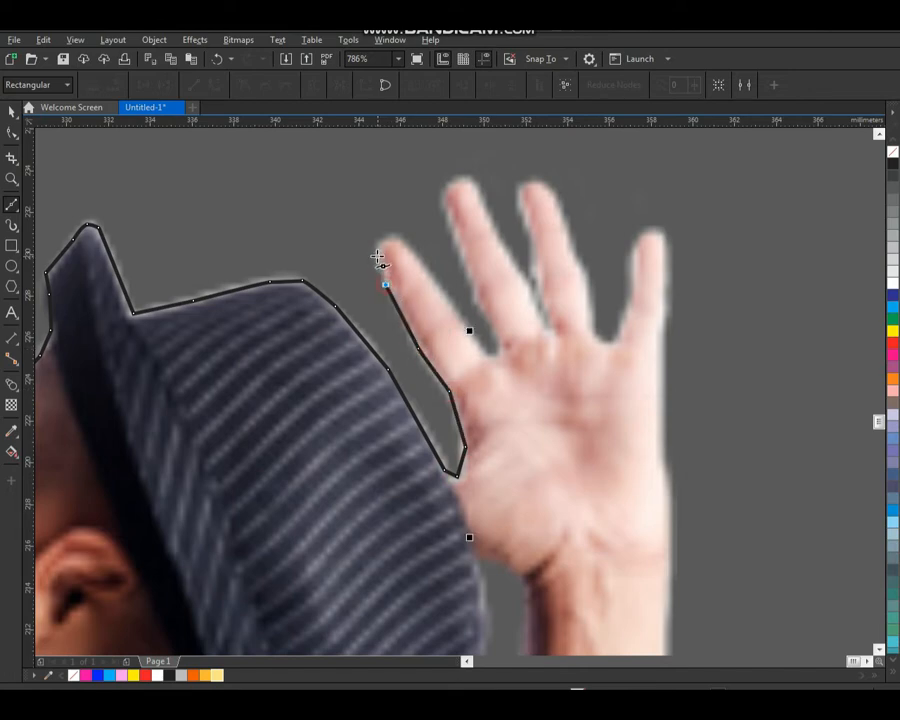
pyautogui.click(382, 237)
pyautogui.click(442, 282)
pyautogui.click(486, 355)
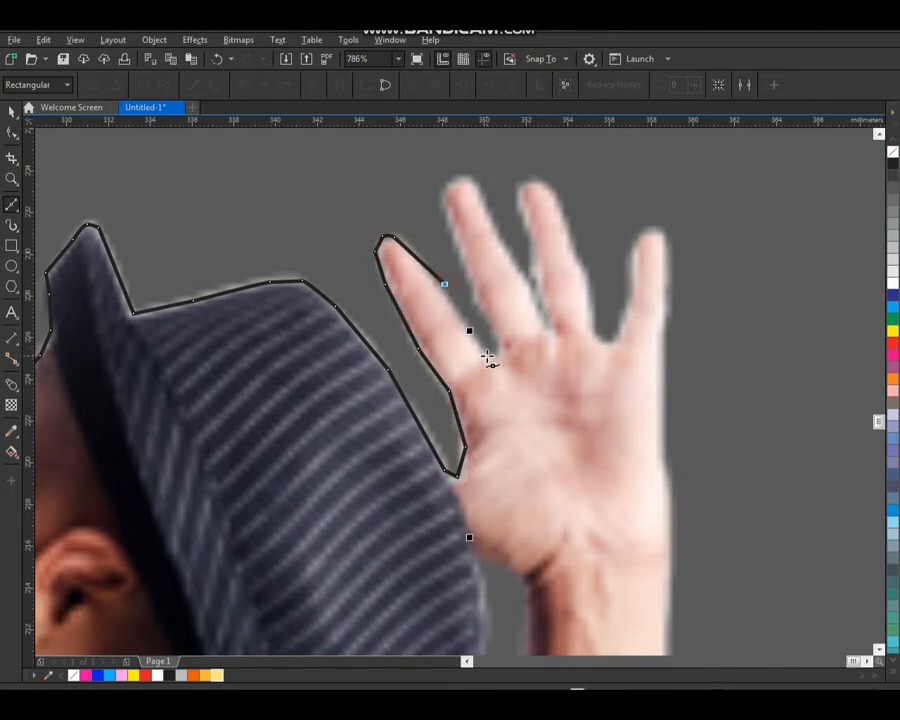
# Step: Outline the second finger of the raised hand, going up one side, around the fingertip and down the other
pyautogui.click(502, 353)
pyautogui.click(472, 282)
pyautogui.click(446, 208)
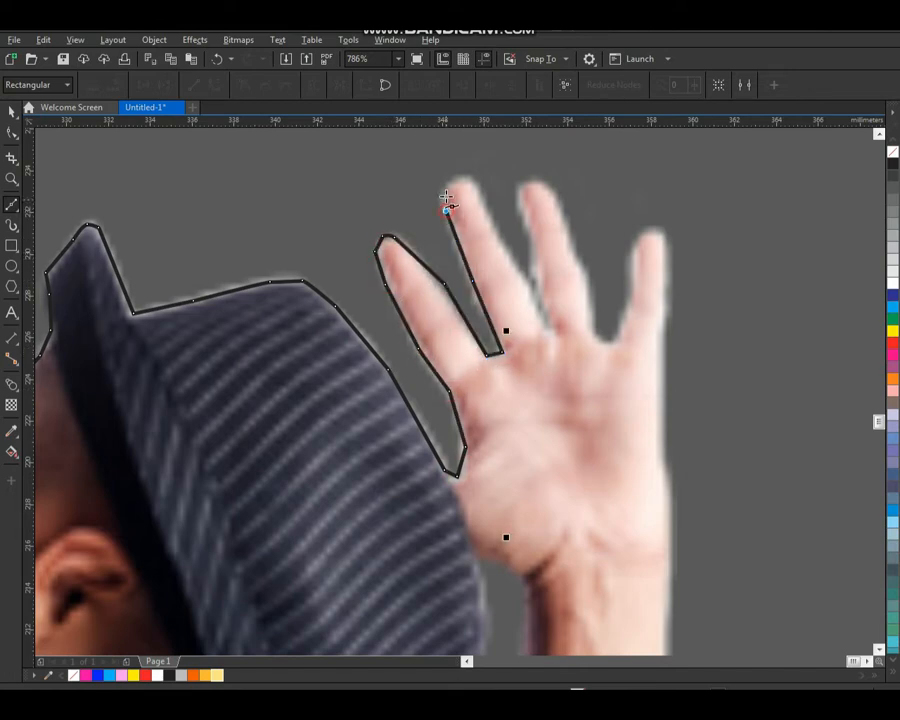
pyautogui.click(472, 181)
pyautogui.click(488, 212)
pyautogui.click(528, 287)
# Step: Outline the third finger of the raised hand, from the narrow gap beside it to the wide gap before the last finger
pyautogui.click(542, 331)
pyautogui.click(556, 332)
pyautogui.click(526, 247)
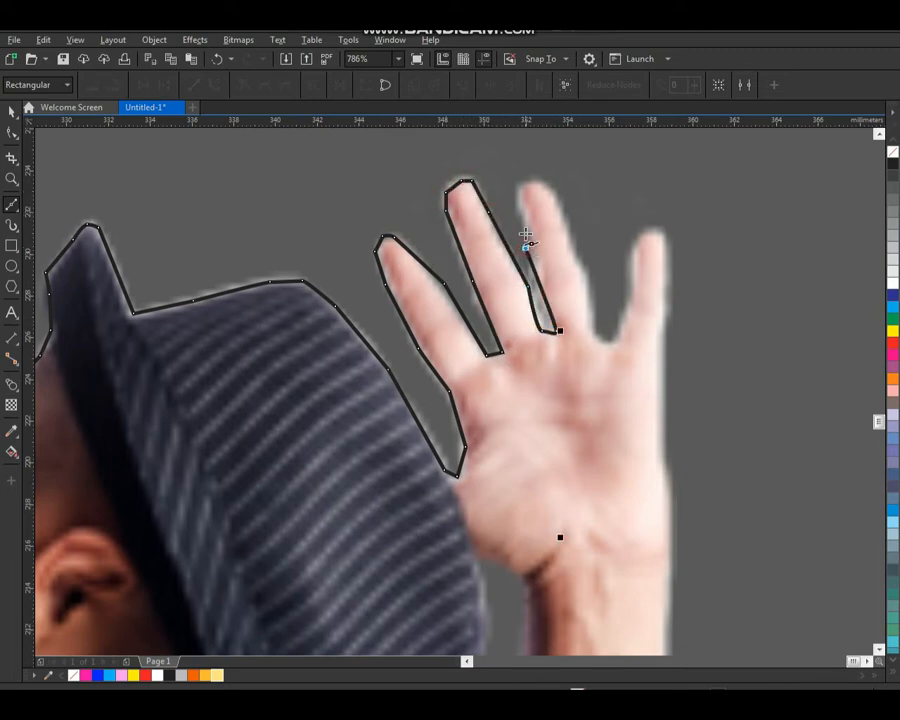
pyautogui.click(517, 184)
pyautogui.click(558, 195)
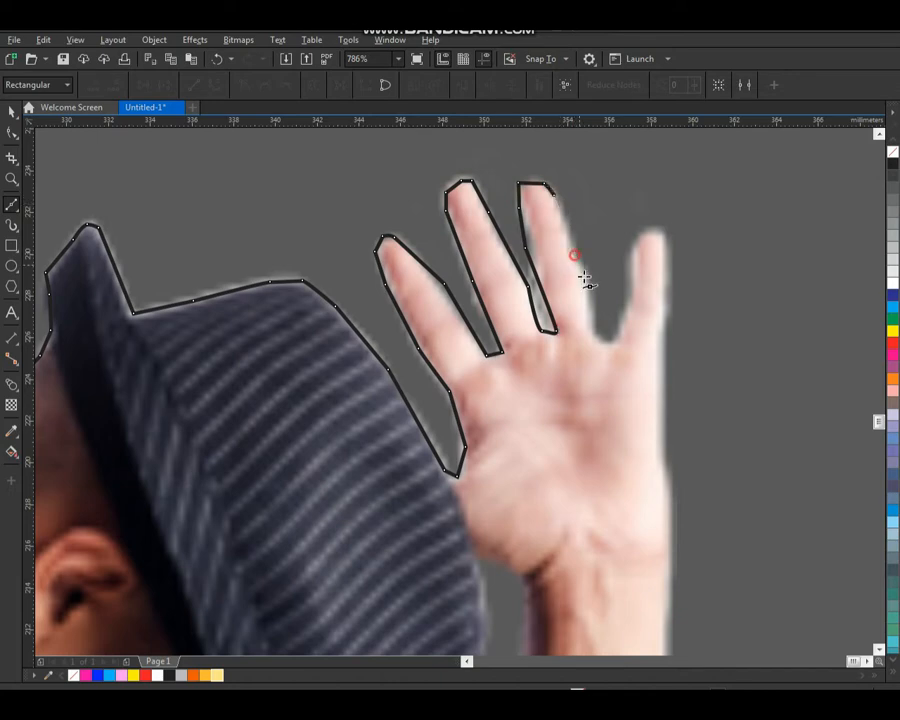
pyautogui.click(577, 254)
pyautogui.click(590, 300)
pyautogui.click(614, 340)
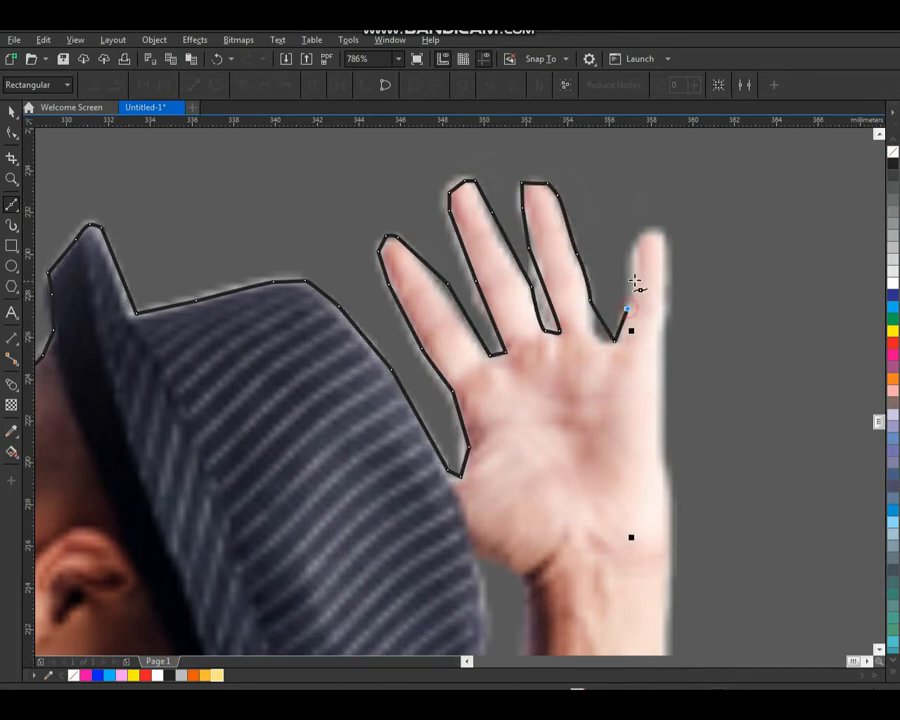
# Step: Trace around the last finger and down the outer edge of the raised hand onto the forearm
pyautogui.click(634, 243)
pyautogui.doubleClick(665, 262)
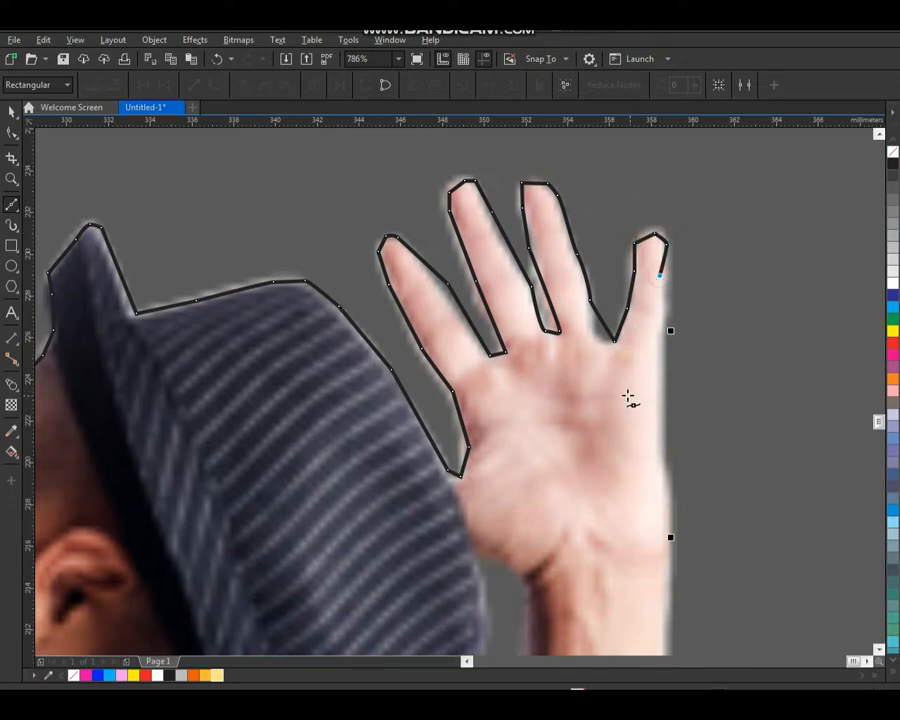
pyautogui.scroll(-3, 620, 290)
pyautogui.scroll(2, 504, 263)
pyautogui.click(480, 229)
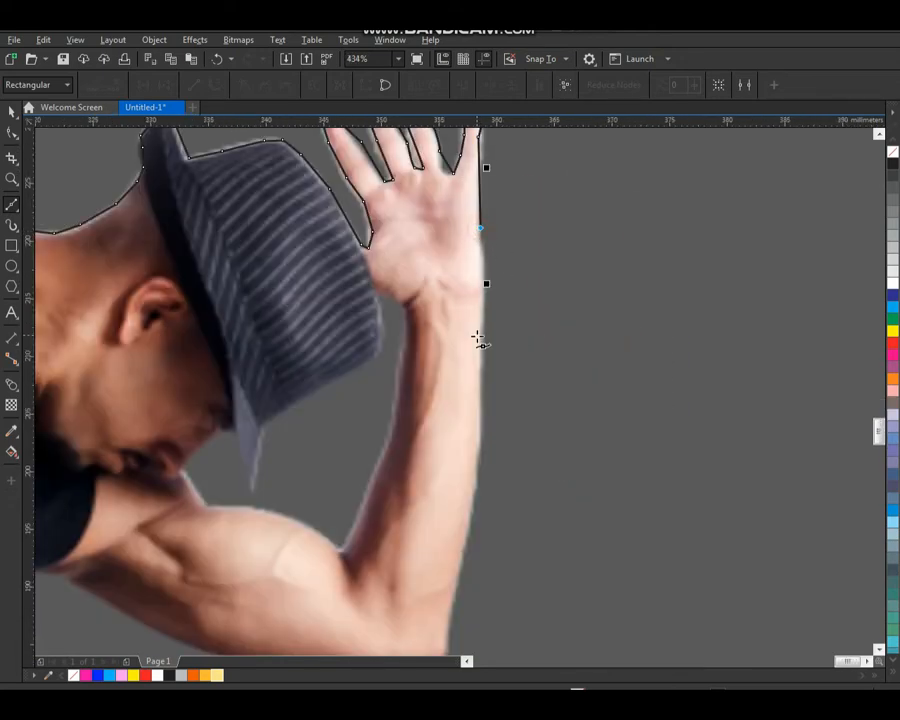
pyautogui.click(481, 336)
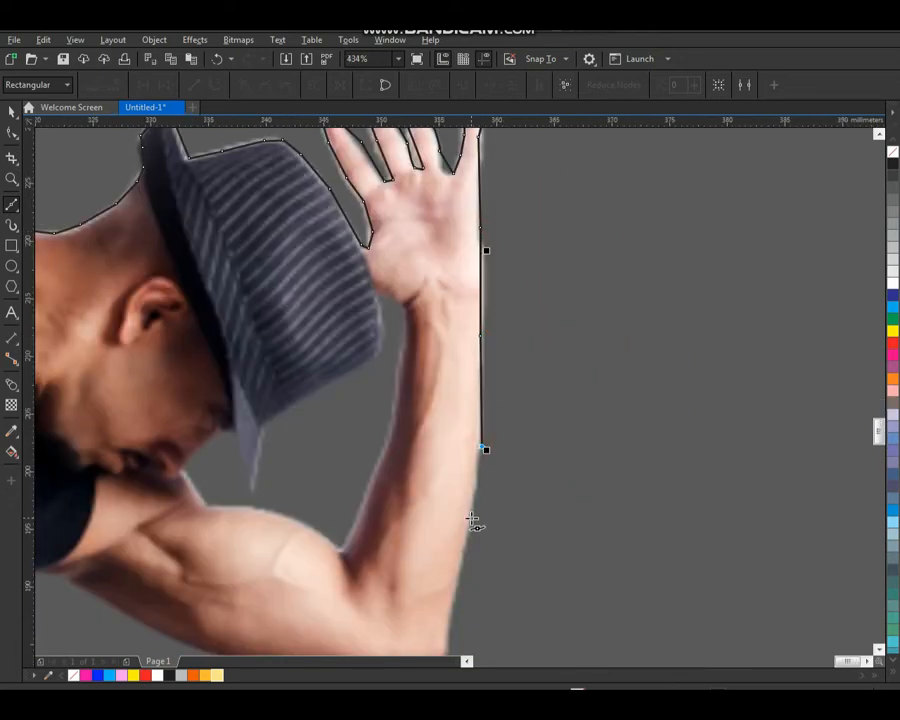
# Step: Extend the silhouette path down the outer edge of the raised forearm to the tip of the elbow
pyautogui.scroll(-2, 488, 480)
pyautogui.scroll(2, 343, 558)
pyautogui.click(668, 331)
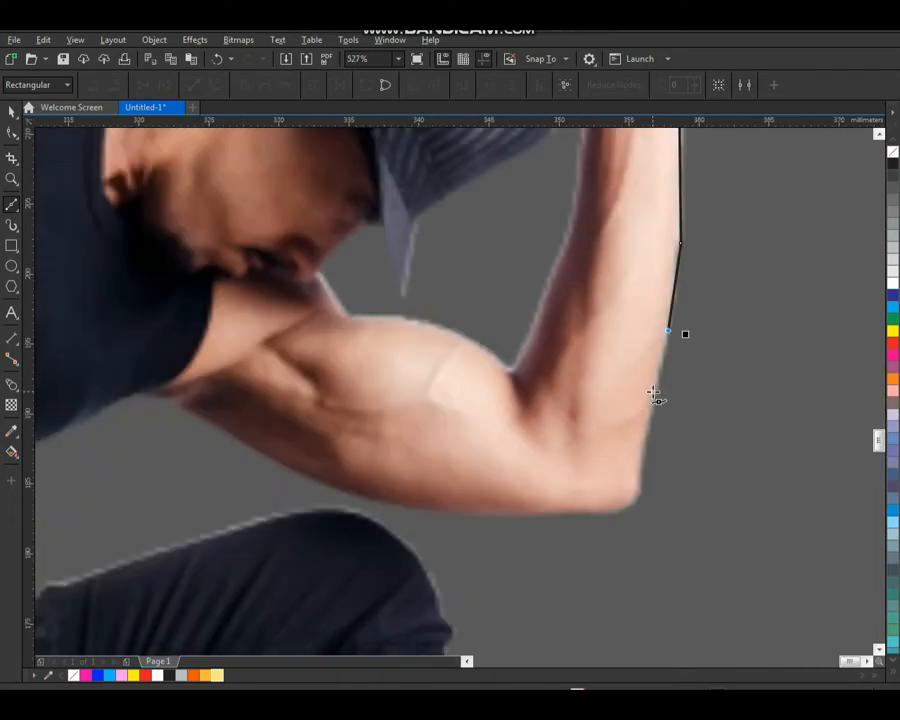
pyautogui.click(652, 392)
pyautogui.click(643, 457)
pyautogui.click(636, 492)
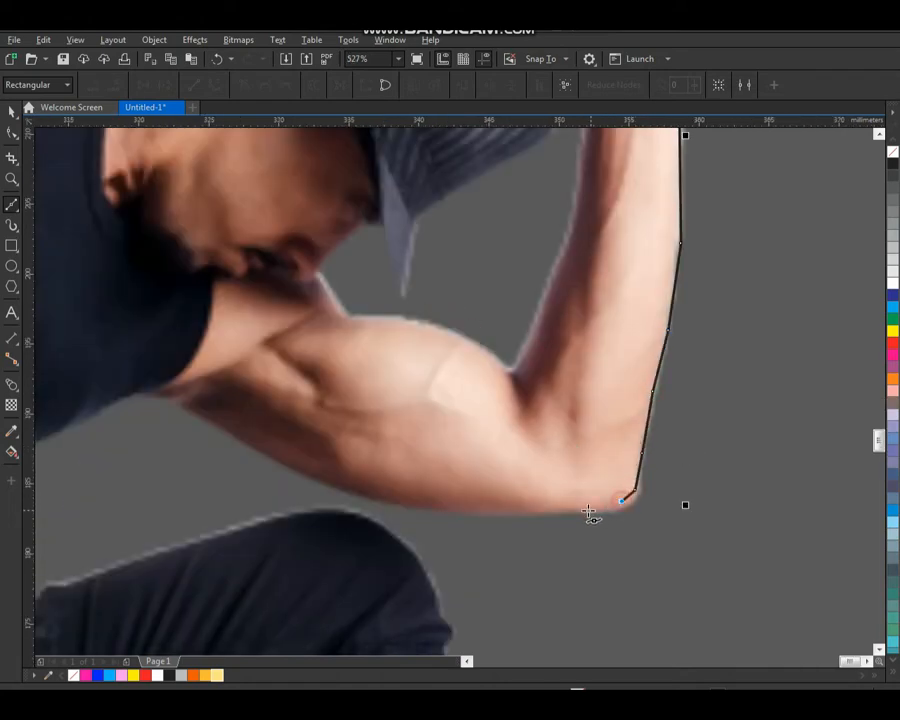
# Step: Trace the silhouette path from the elbow along the underside of the upper arm to the armpit
pyautogui.click(573, 510)
pyautogui.click(380, 497)
pyautogui.click(309, 473)
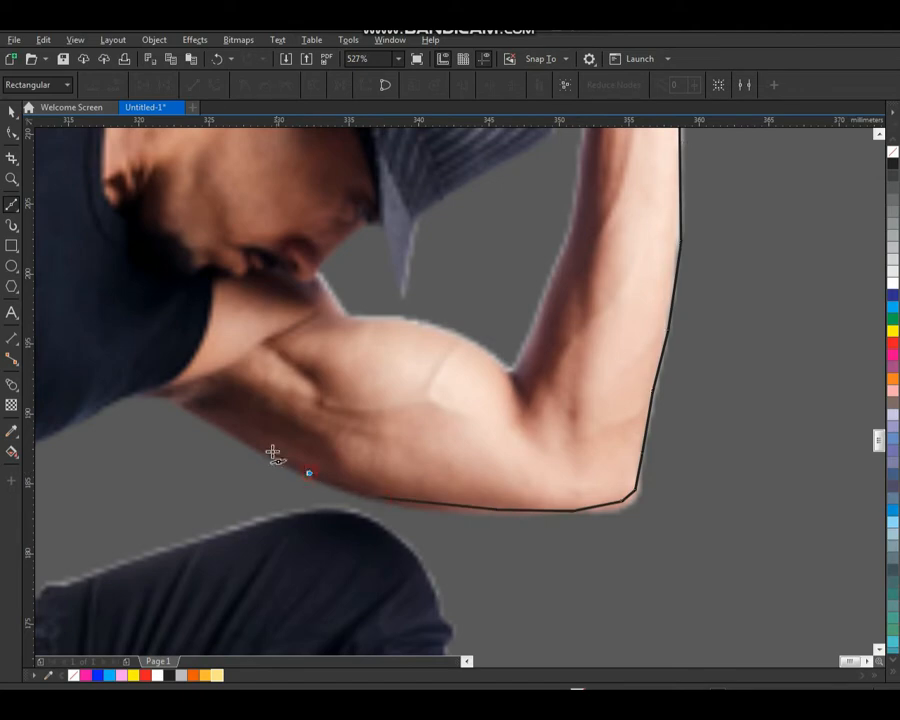
pyautogui.click(247, 440)
pyautogui.click(203, 415)
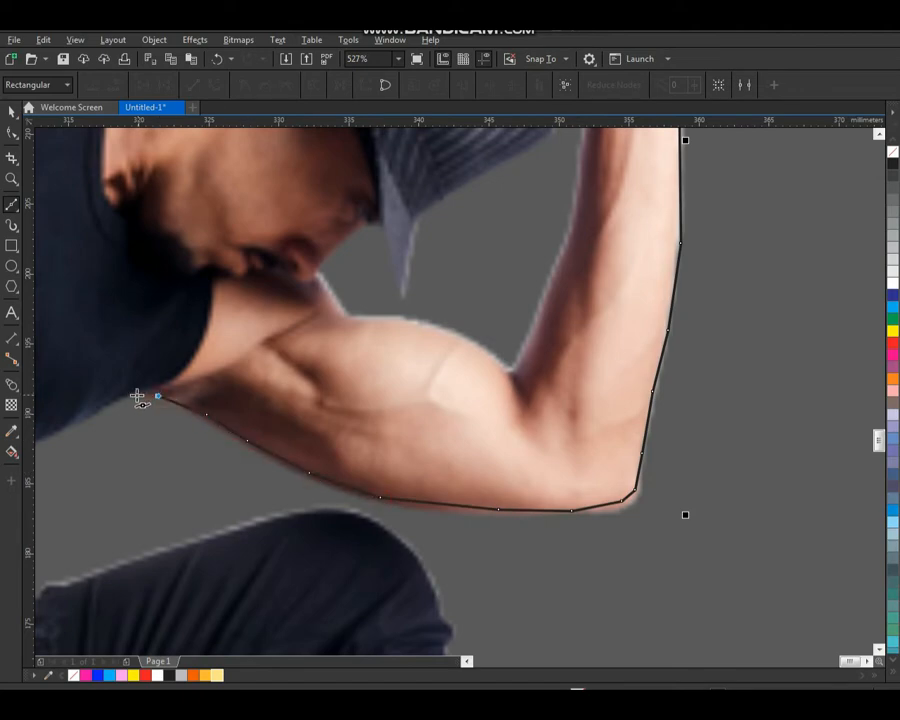
# Step: Continue the silhouette path from the armpit along the front edge of the tank top and down its folds towards the waist
pyautogui.scroll(-4, 206, 396)
pyautogui.scroll(5, 104, 450)
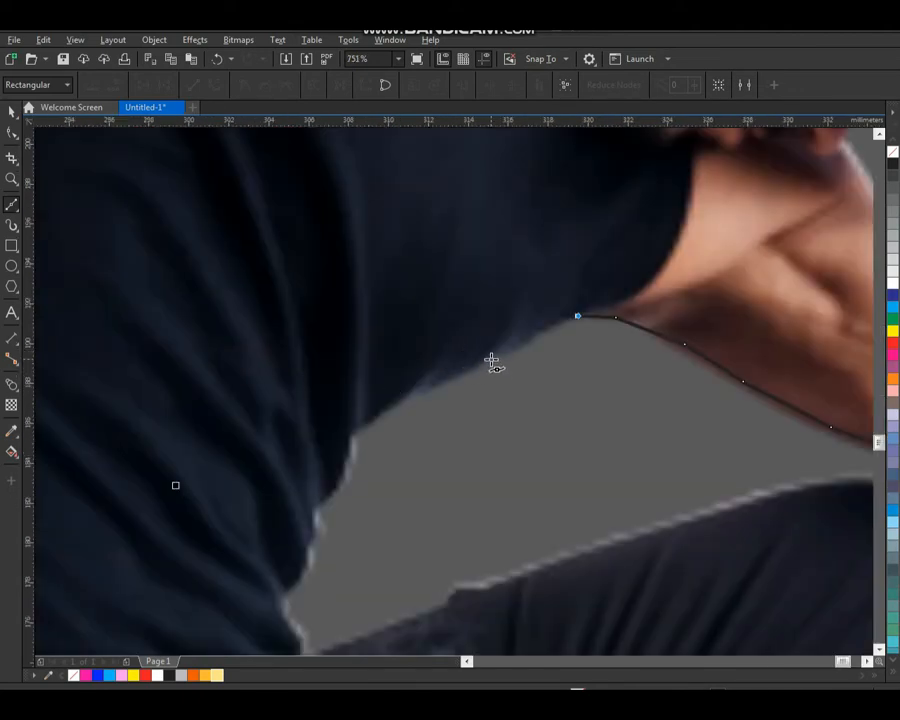
pyautogui.click(490, 358)
pyautogui.click(396, 401)
pyautogui.click(352, 457)
pyautogui.click(343, 484)
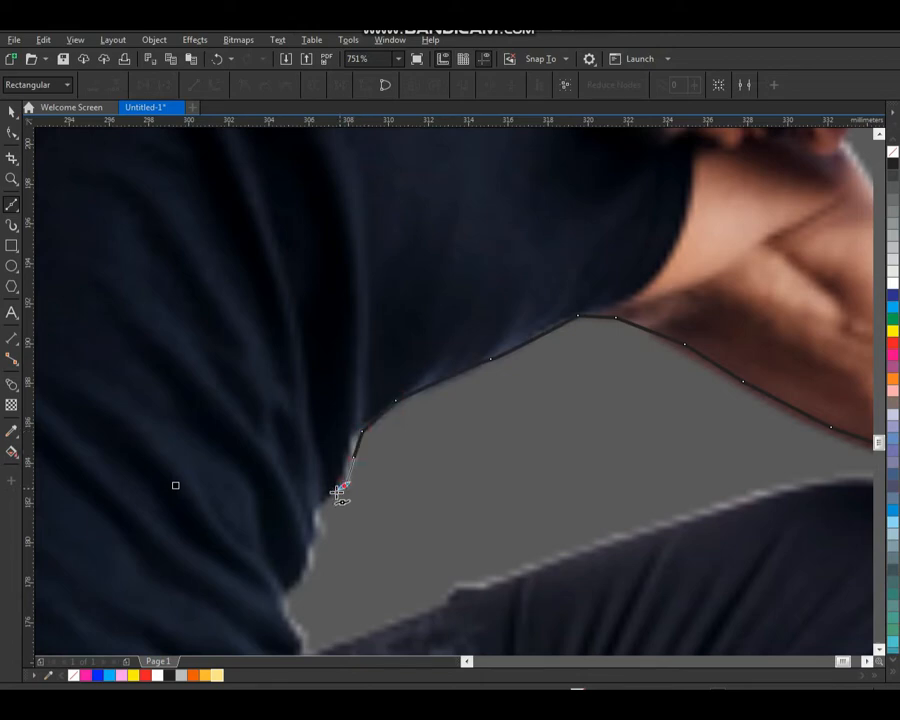
pyautogui.click(320, 507)
pyautogui.click(312, 543)
pyautogui.click(300, 575)
pyautogui.click(291, 634)
# Step: Extend the silhouette path from the waist along the upper edge of the raised thigh
pyautogui.scroll(-4, 300, 560)
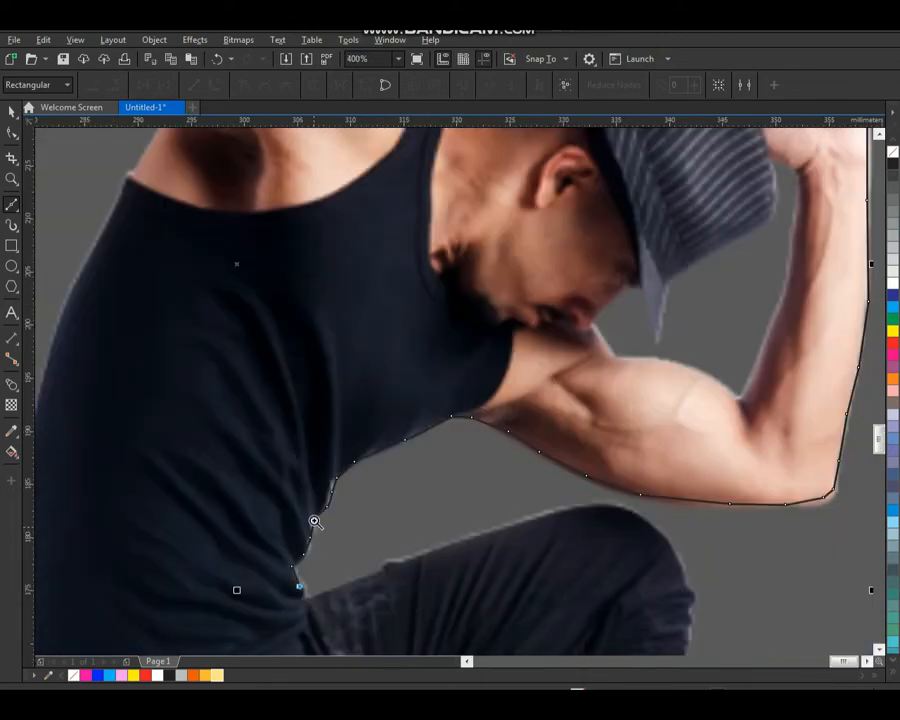
pyautogui.scroll(5, 295, 421)
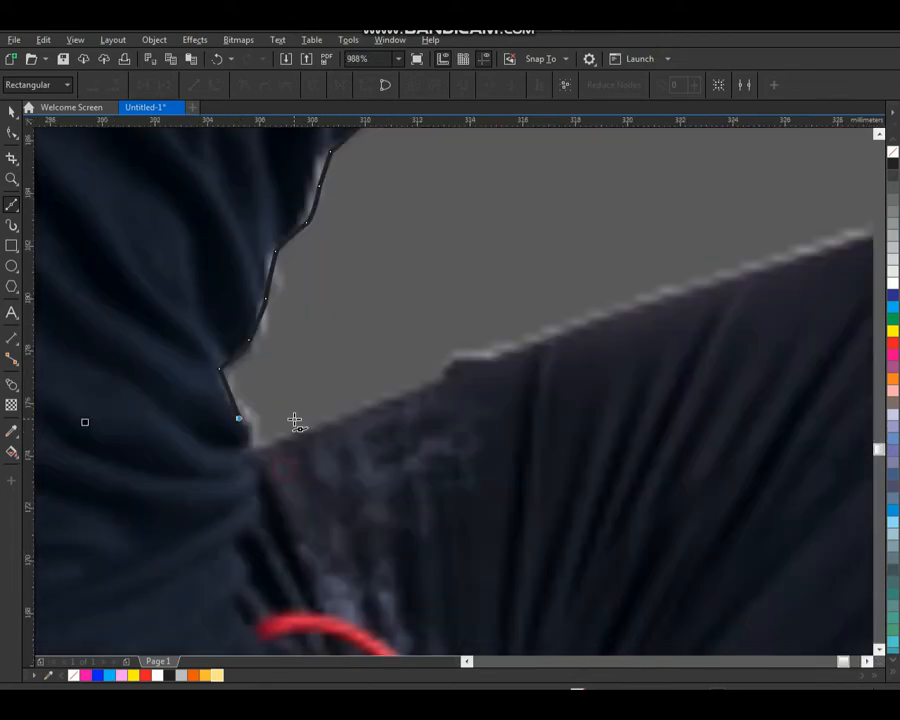
pyautogui.click(577, 321)
pyautogui.click(810, 257)
pyautogui.scroll(-3, 741, 261)
pyautogui.scroll(-3, 741, 261)
pyautogui.scroll(5, 836, 354)
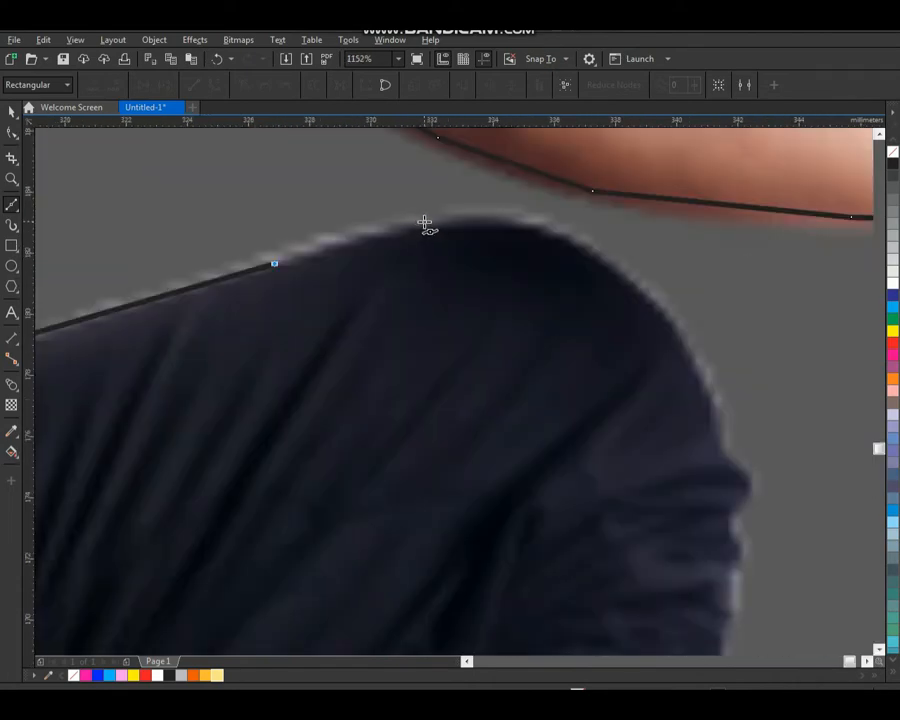
# Step: Trace the silhouette path over the rounded top of the raised knee to the fabric fold below it
pyautogui.click(424, 221)
pyautogui.click(531, 214)
pyautogui.click(620, 259)
pyautogui.click(680, 333)
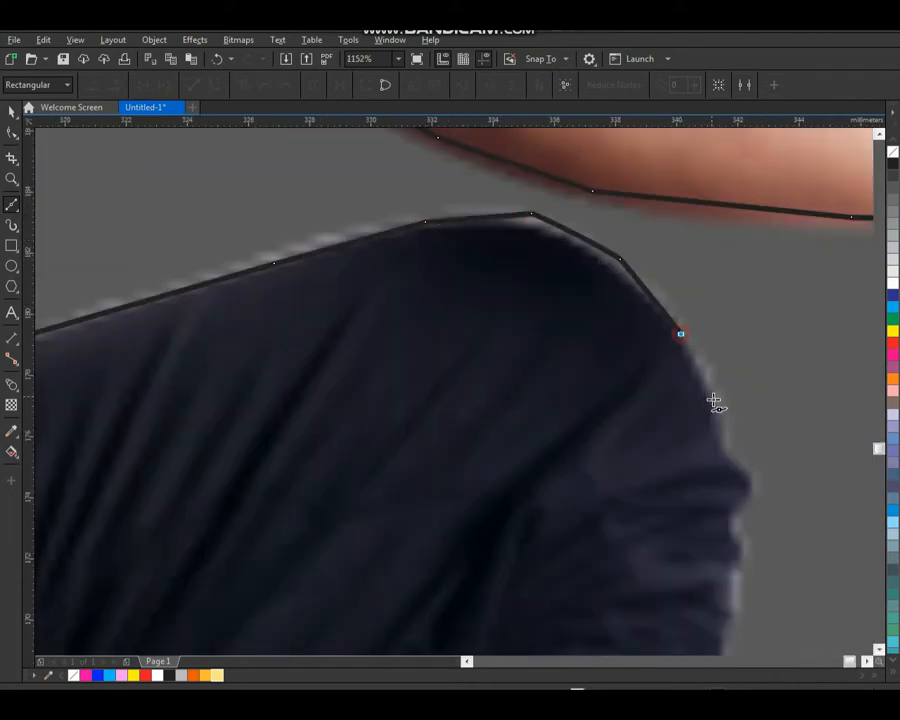
pyautogui.click(716, 405)
pyautogui.click(743, 478)
# Step: Continue the silhouette path down the front of the trouser leg to its hem at the shin
pyautogui.scroll(-5, 653, 438)
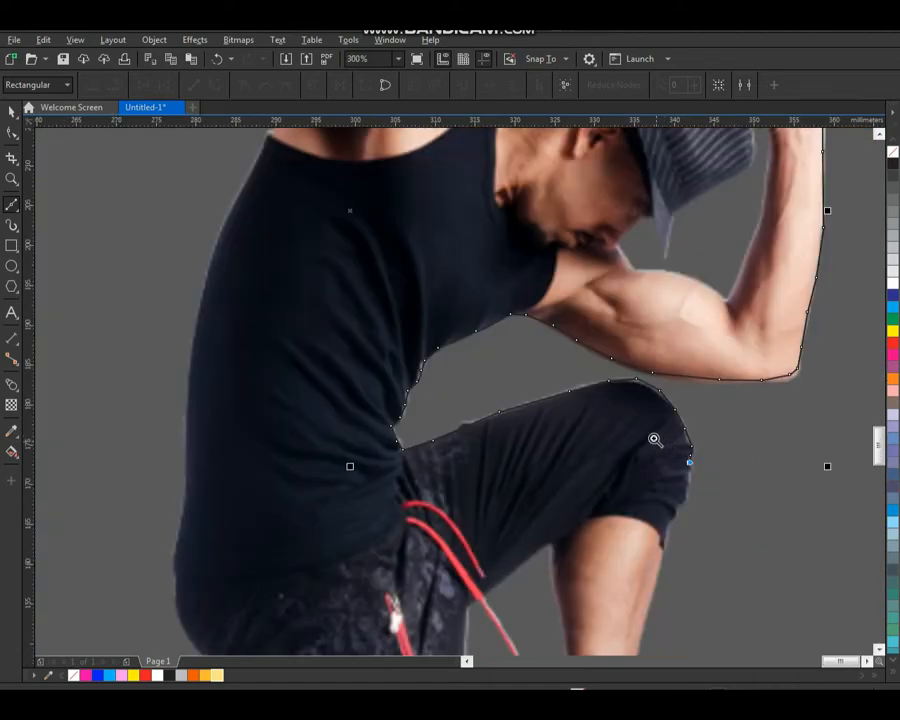
pyautogui.scroll(5, 598, 332)
pyautogui.click(482, 278)
pyautogui.click(462, 333)
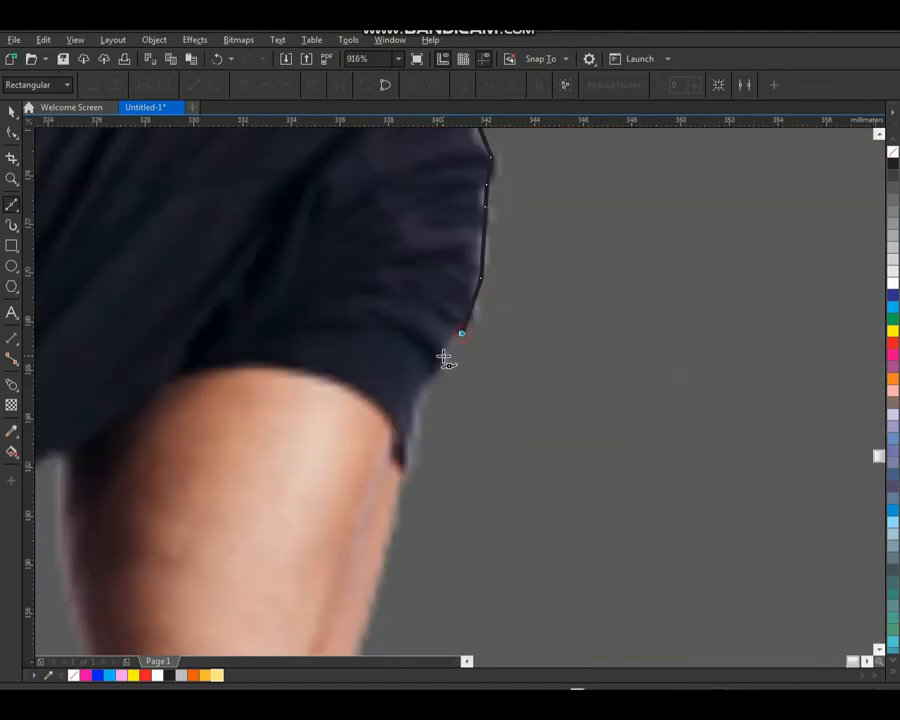
pyautogui.click(434, 378)
pyautogui.click(418, 415)
pyautogui.click(405, 471)
# Step: Extend the silhouette path from the trouser hem down the bare shin to the top of the sock
pyautogui.scroll(-3, 395, 499)
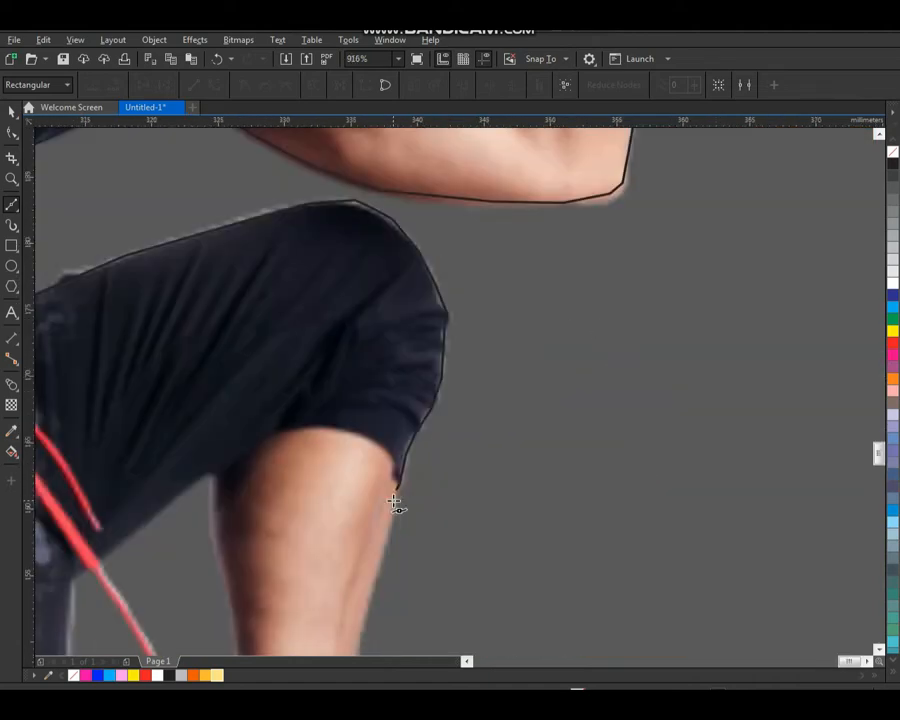
pyautogui.press('F2')
pyautogui.moveTo(334, 474); pyautogui.dragTo(442, 660)
pyautogui.click(451, 257)
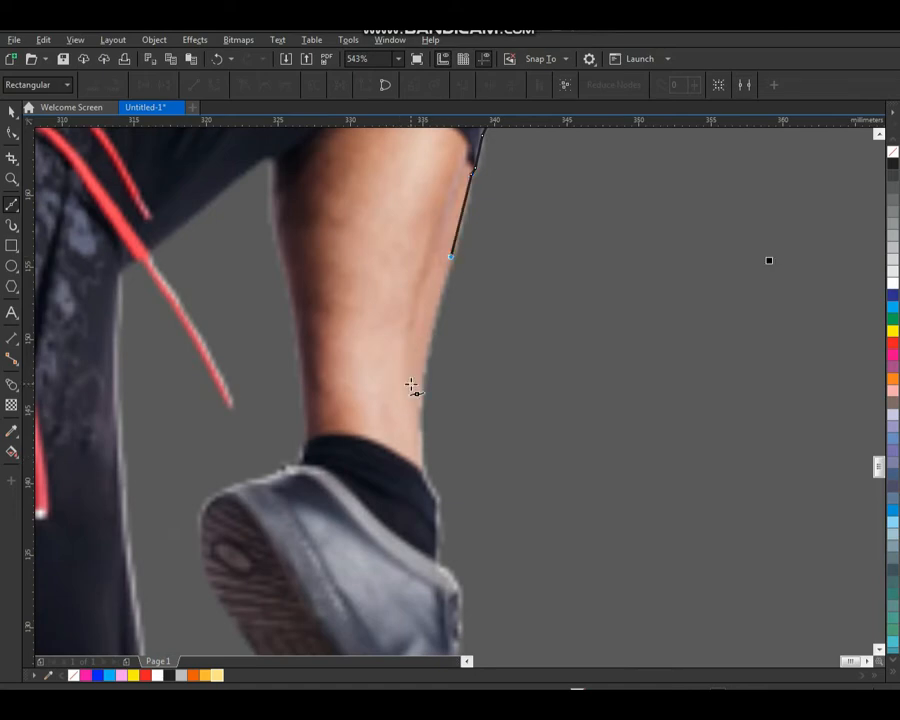
pyautogui.click(426, 352)
pyautogui.click(420, 414)
pyautogui.click(422, 467)
# Step: Trace the silhouette path down the sock and along the laced front of the raised shoe towards the toe
pyautogui.scroll(-2, 422, 467)
pyautogui.press('F2')
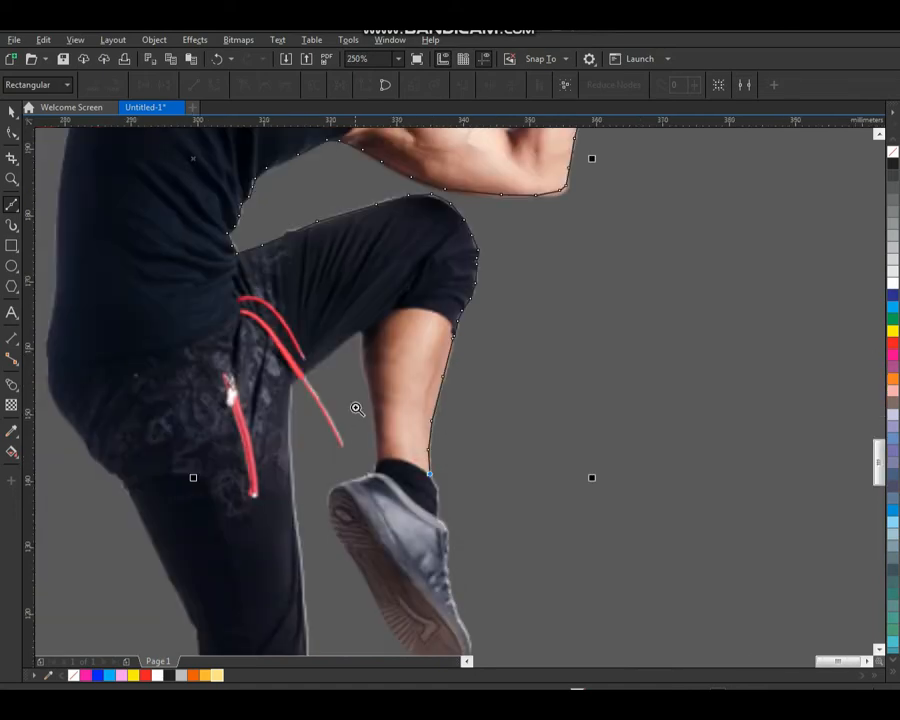
pyautogui.moveTo(356, 408); pyautogui.dragTo(521, 655)
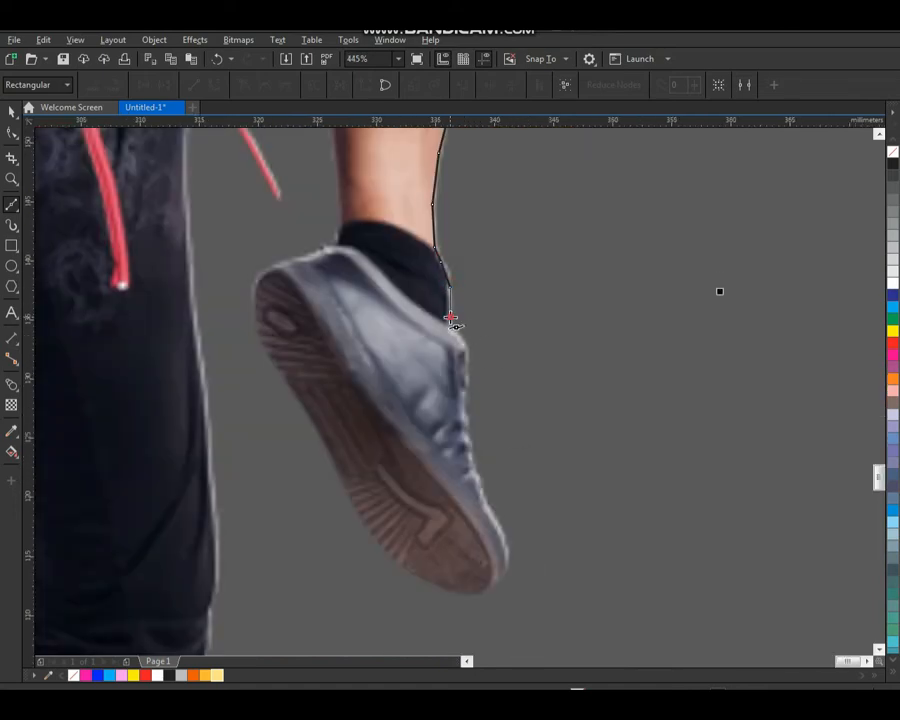
pyautogui.click(448, 327)
pyautogui.click(471, 370)
pyautogui.click(465, 406)
pyautogui.click(470, 444)
pyautogui.click(485, 497)
pyautogui.click(498, 524)
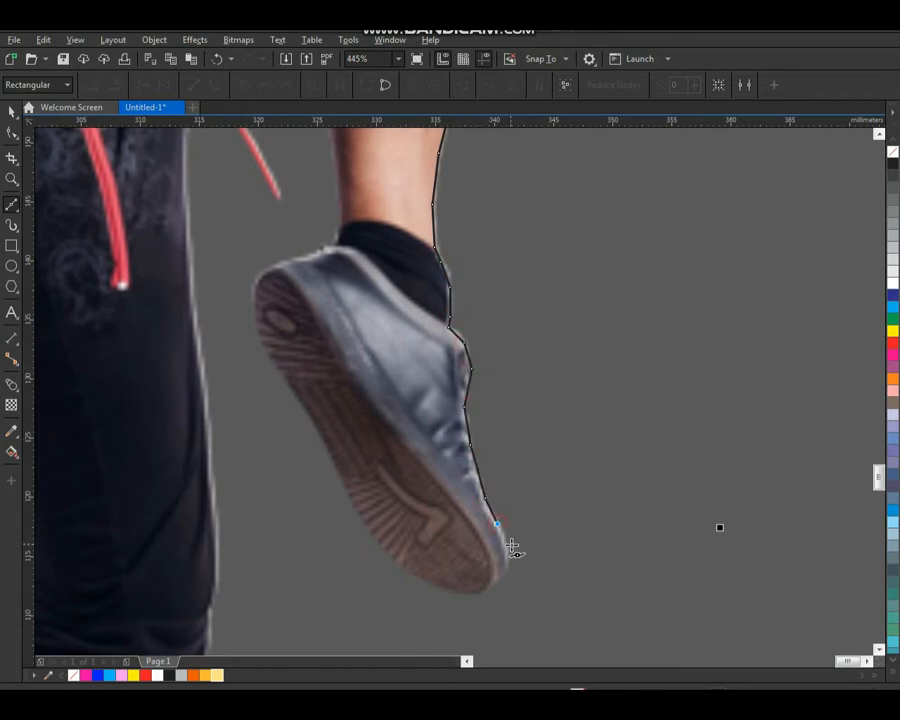
# Step: Continue the silhouette path around the shoe's toe, up the sole and over the heel to the sock
pyautogui.click(511, 549)
pyautogui.click(505, 572)
pyautogui.click(485, 584)
pyautogui.click(464, 595)
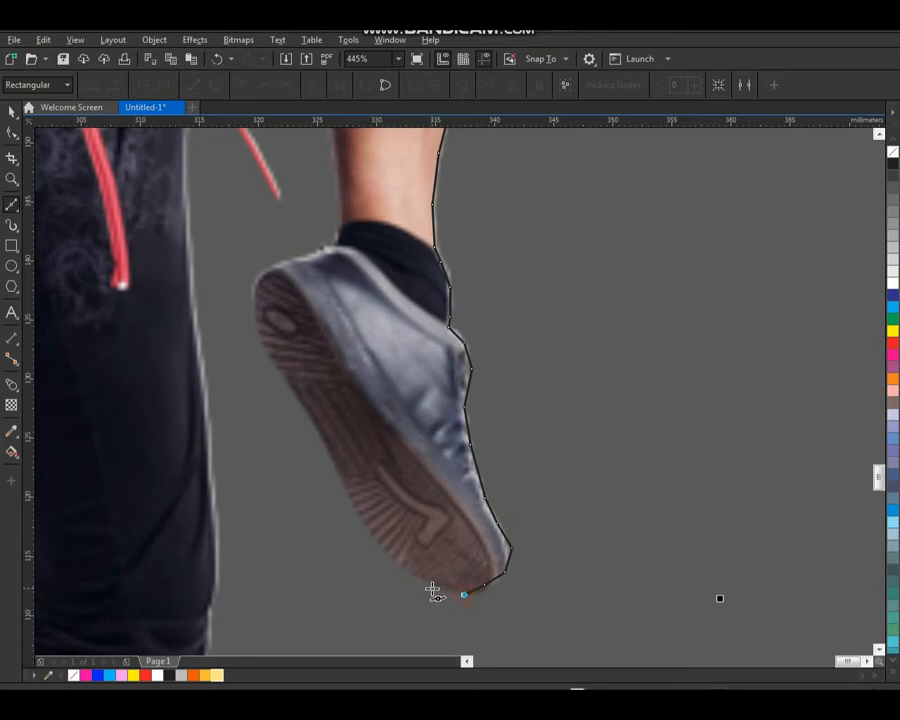
pyautogui.click(378, 545)
pyautogui.click(350, 497)
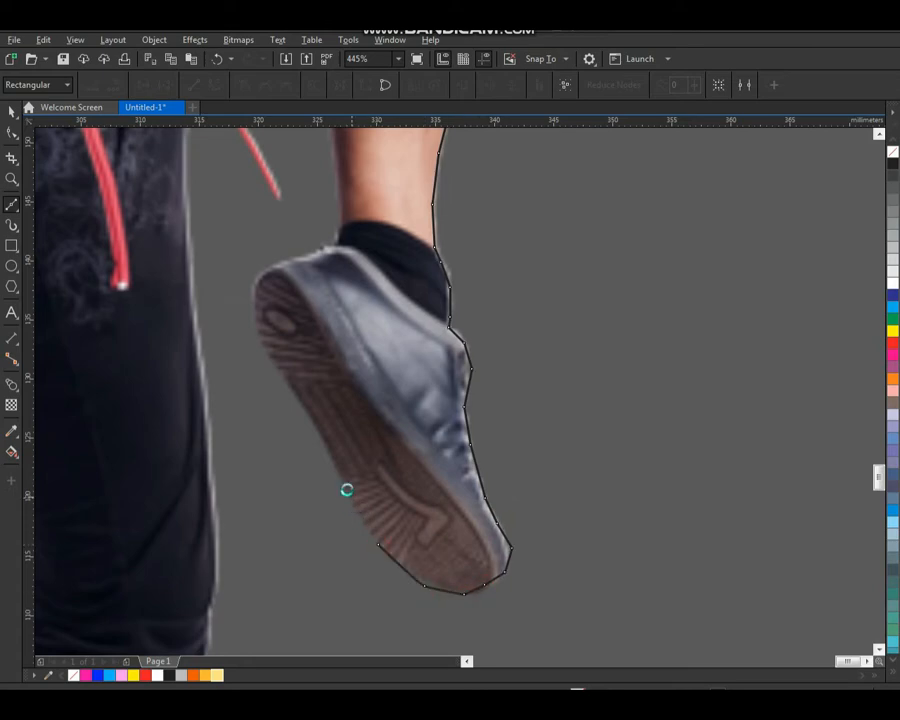
pyautogui.click(317, 428)
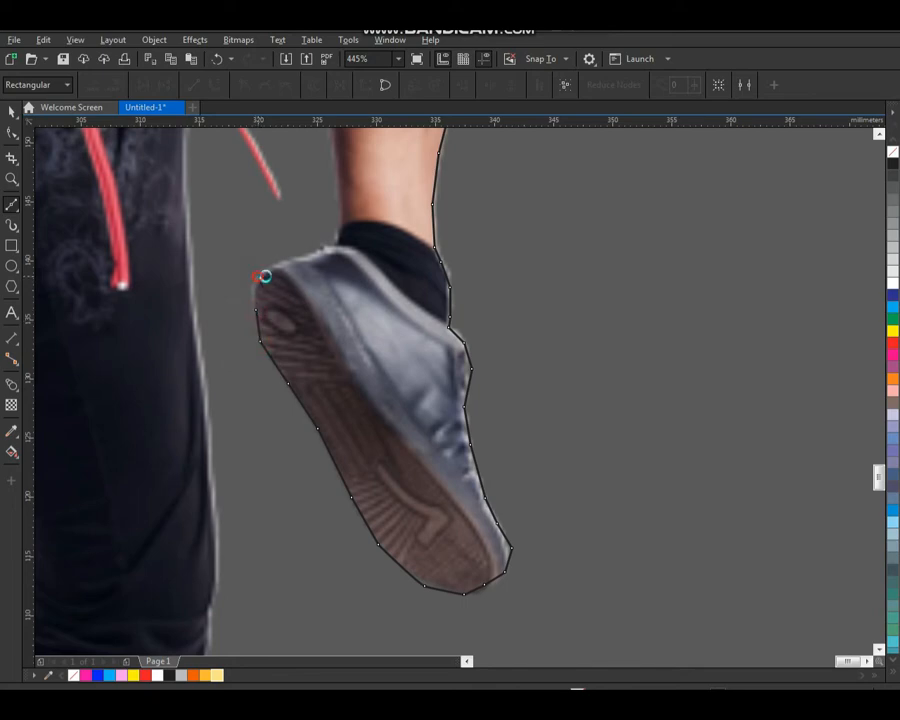
pyautogui.click(288, 264)
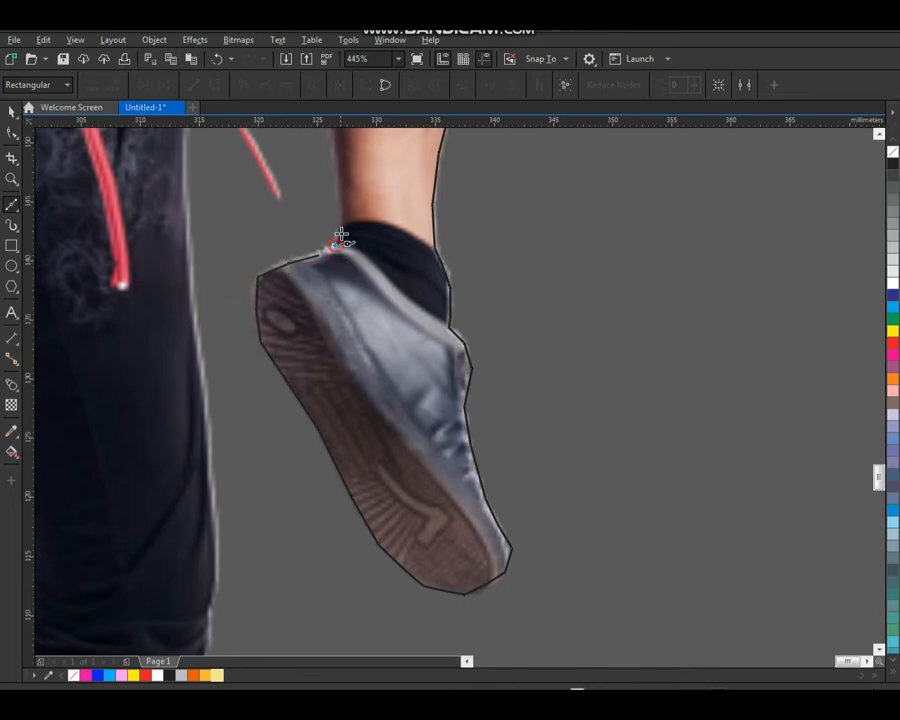
# Step: Extend the silhouette path from the raised shoe's heel past the sock and up the back of the bare calf
pyautogui.click(345, 223)
pyautogui.scroll(-2, 328, 321)
pyautogui.scroll(3, 288, 190)
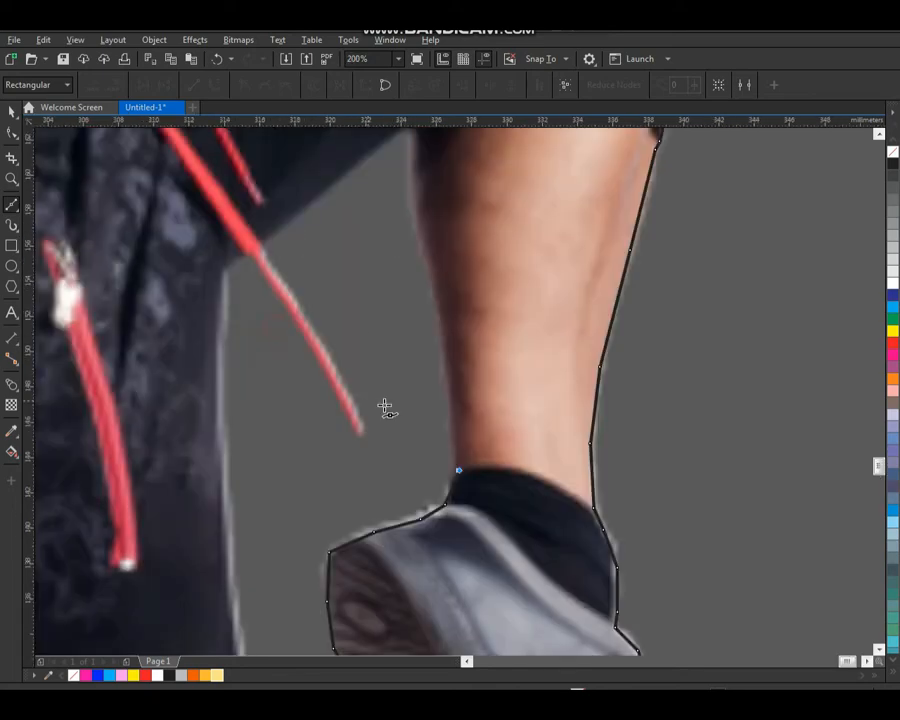
pyautogui.click(447, 363)
pyautogui.click(413, 204)
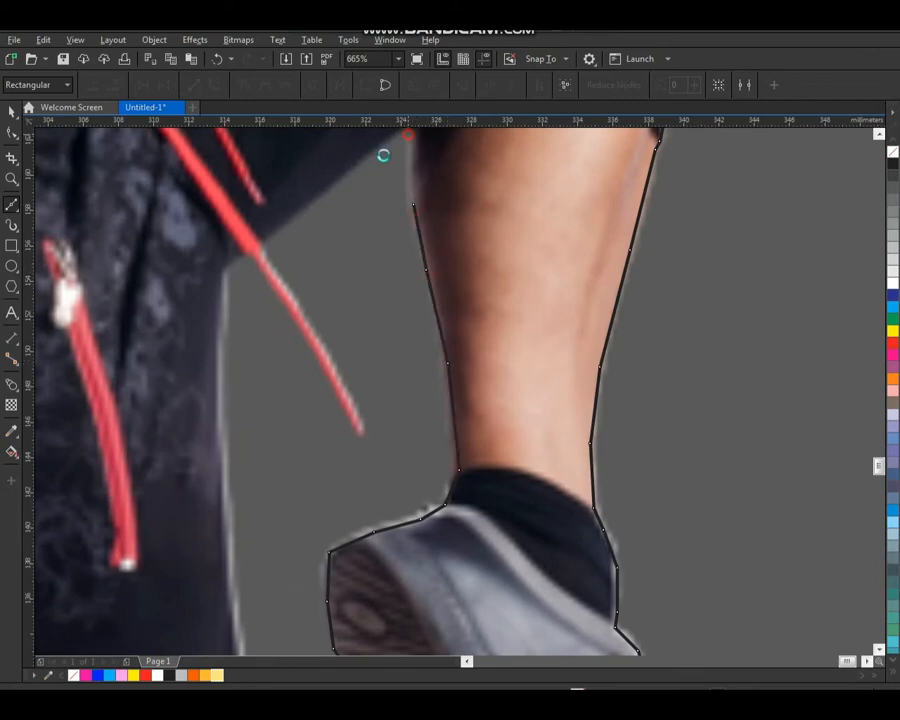
# Step: Trace the silhouette path along the raised thigh's underside and around the hanging red drawstring to the top of the standing leg
pyautogui.click(326, 188)
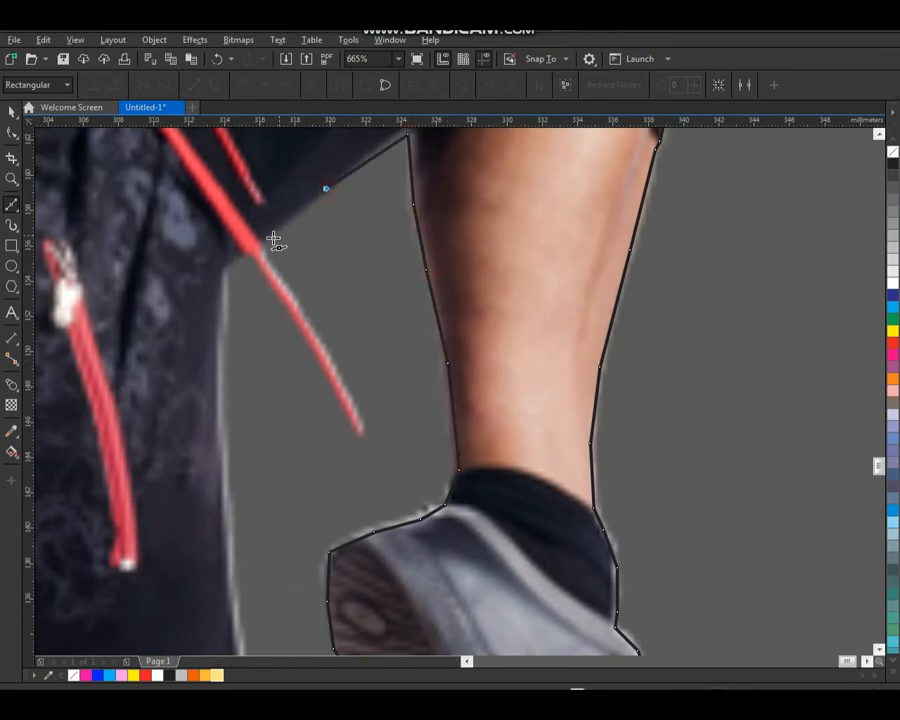
pyautogui.click(342, 375)
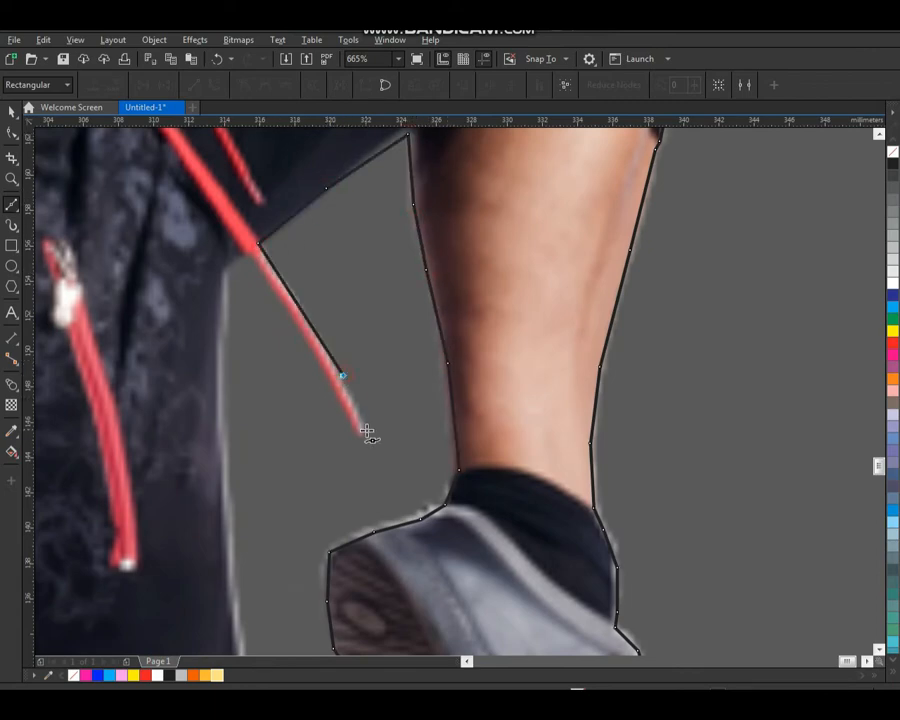
pyautogui.click(227, 274)
# Step: Continue the silhouette path down the inner edge of the standing trouser leg to the gathered folds below the knee
pyautogui.click(222, 422)
pyautogui.click(229, 525)
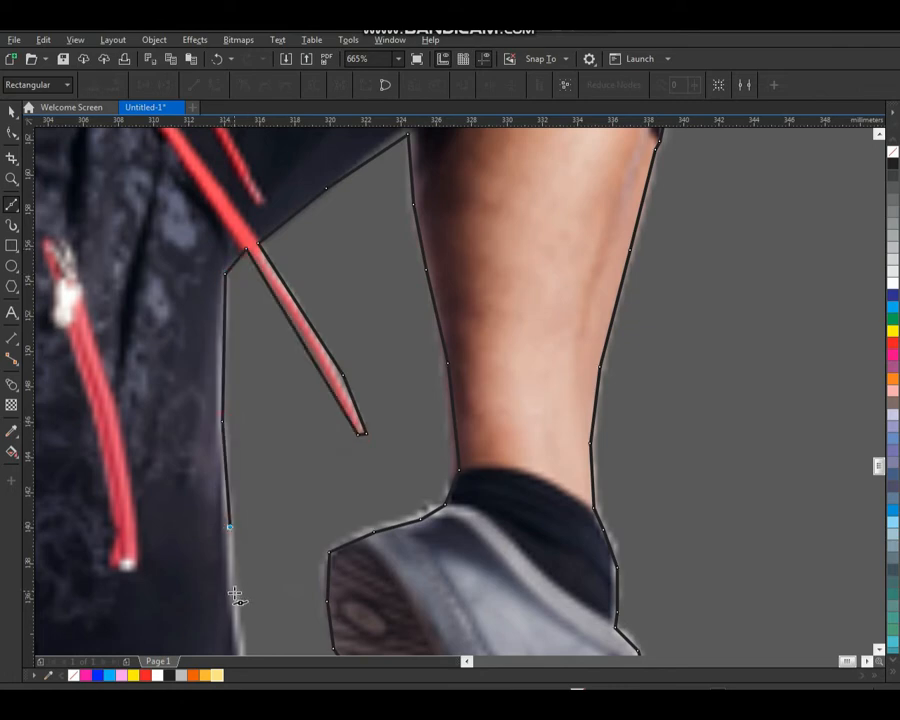
pyautogui.click(234, 595)
pyautogui.scroll(-2, 277, 472)
pyautogui.press('F2')
pyautogui.moveTo(221, 471); pyautogui.dragTo(348, 641)
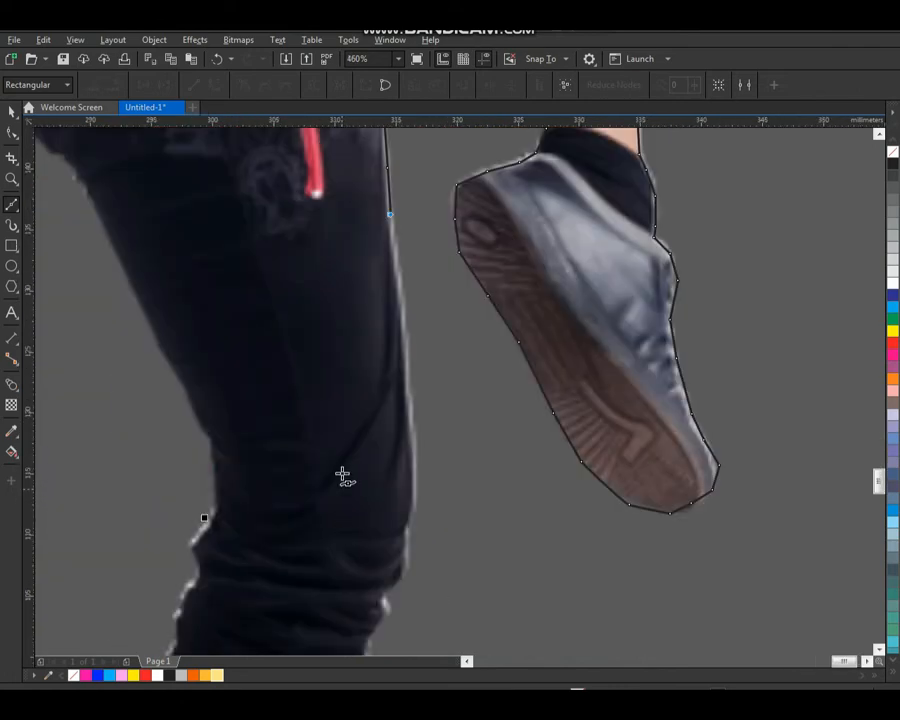
pyautogui.click(404, 350)
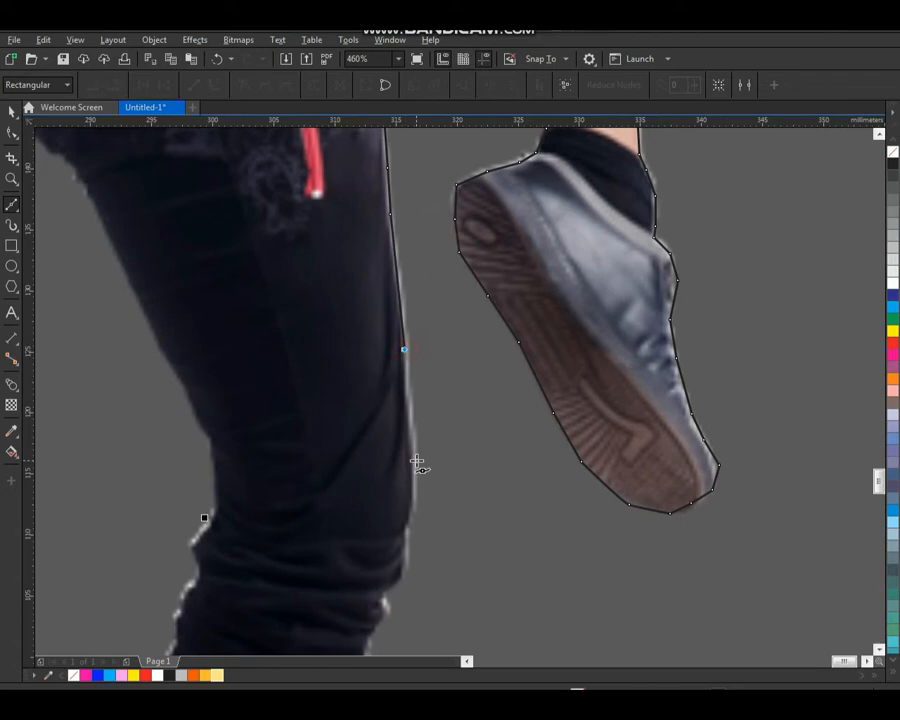
pyautogui.click(405, 528)
pyautogui.doubleClick(386, 593)
# Step: Trace the silhouette path down the gathered folds on the front of the standing trouser leg to its hem
pyautogui.press('F3')
pyautogui.press('F2')
pyautogui.moveTo(348, 498); pyautogui.dragTo(457, 667)
pyautogui.click(386, 322)
pyautogui.click(370, 360)
pyautogui.click(372, 388)
pyautogui.click(367, 408)
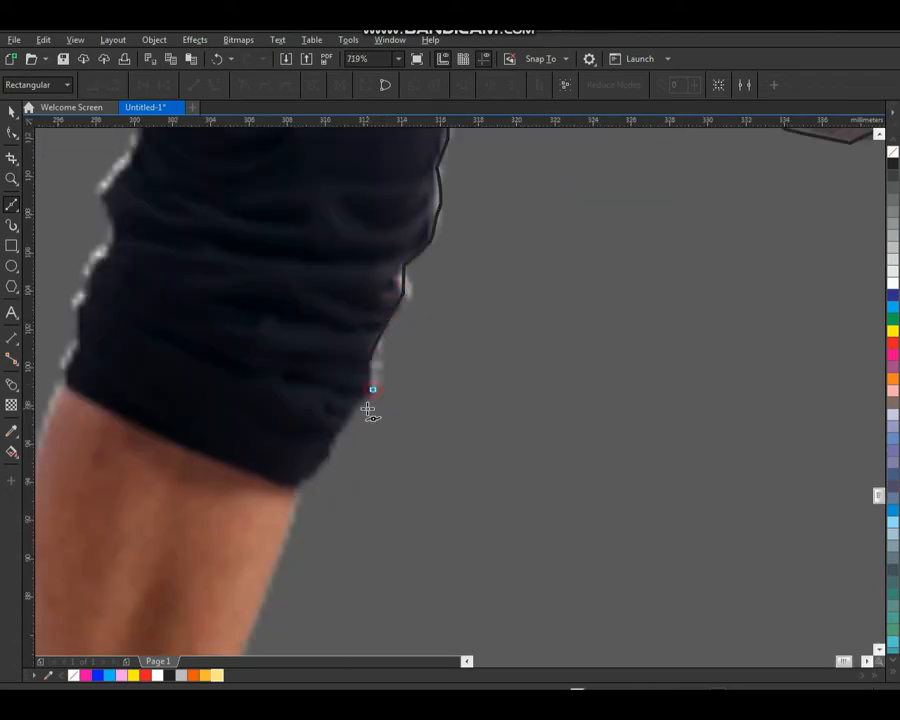
pyautogui.click(340, 440)
pyautogui.click(325, 468)
# Step: Extend the silhouette path from the trouser hem down the front of the standing leg's bare shin to the sock
pyautogui.scroll(-3, 302, 487)
pyautogui.press('F2')
pyautogui.moveTo(264, 441); pyautogui.dragTo(358, 658)
pyautogui.click(405, 420)
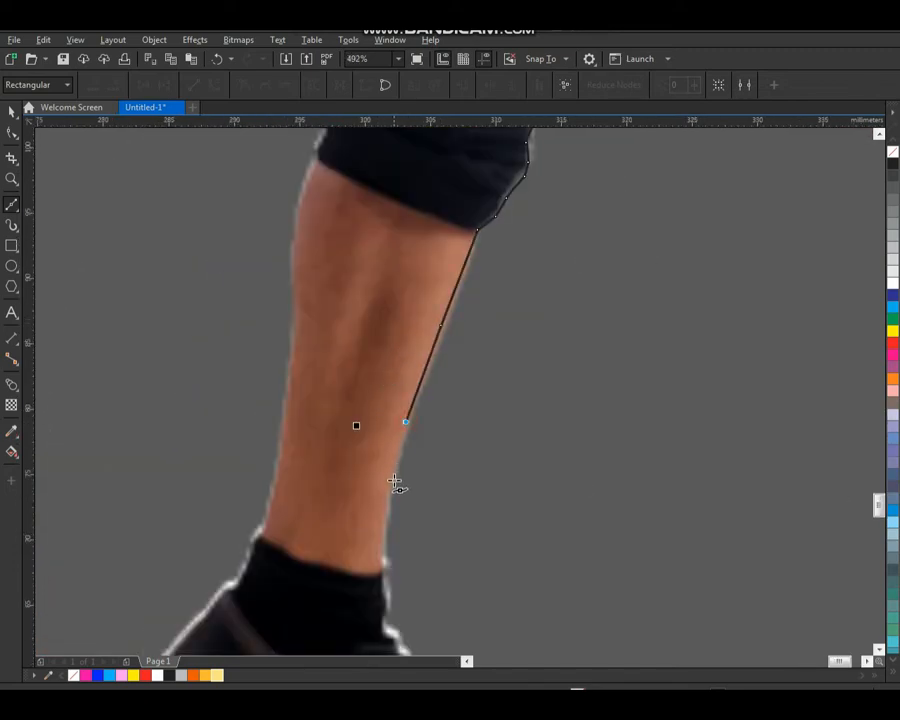
pyautogui.click(393, 483)
pyautogui.click(384, 562)
pyautogui.click(385, 576)
# Step: Trace the silhouette path down the sock and along the standing shoe's laced front onto the toe cap
pyautogui.scroll(-1, 370, 485)
pyautogui.press('F2')
pyautogui.moveTo(347, 480); pyautogui.dragTo(454, 690)
pyautogui.click(427, 388)
pyautogui.click(445, 440)
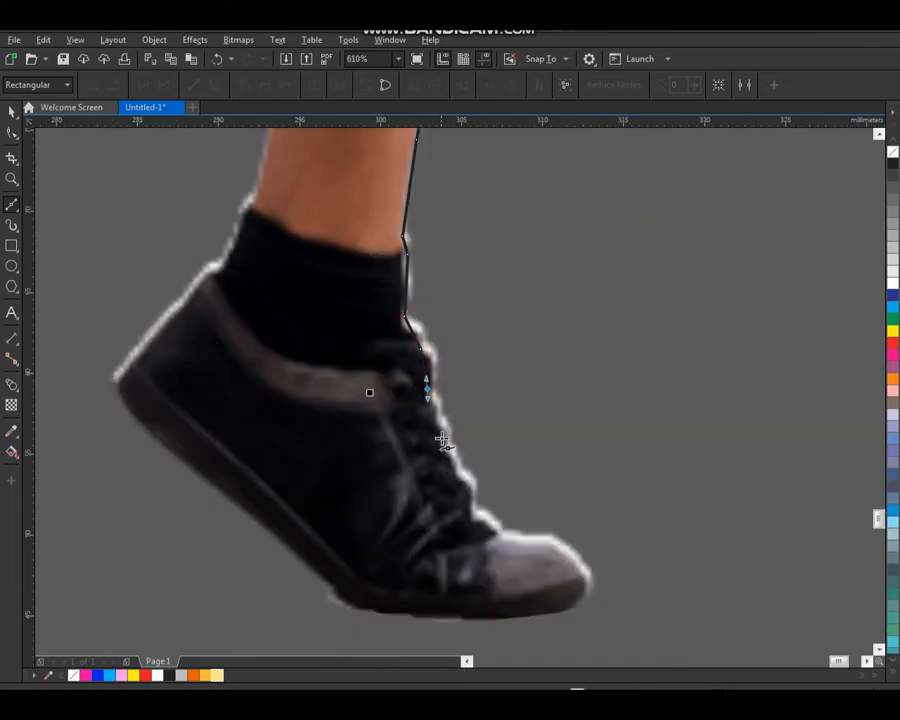
pyautogui.click(466, 486)
pyautogui.click(478, 515)
pyautogui.click(503, 530)
pyautogui.click(548, 536)
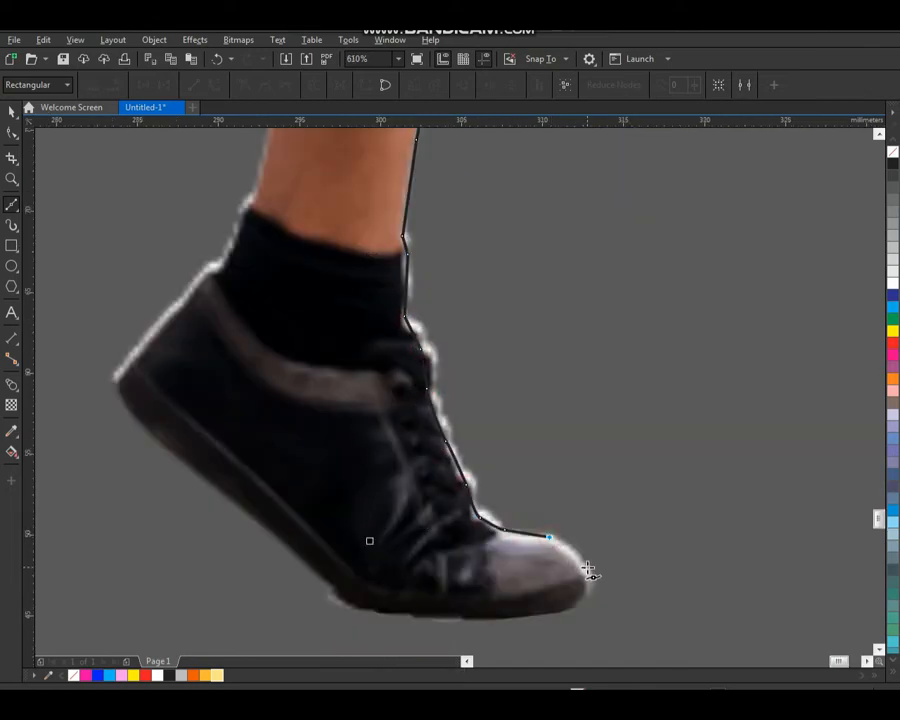
# Step: Continue the silhouette path around the standing shoe's toe and along the sole under the ball of the foot
pyautogui.click(587, 573)
pyautogui.click(578, 595)
pyautogui.click(539, 612)
pyautogui.click(458, 618)
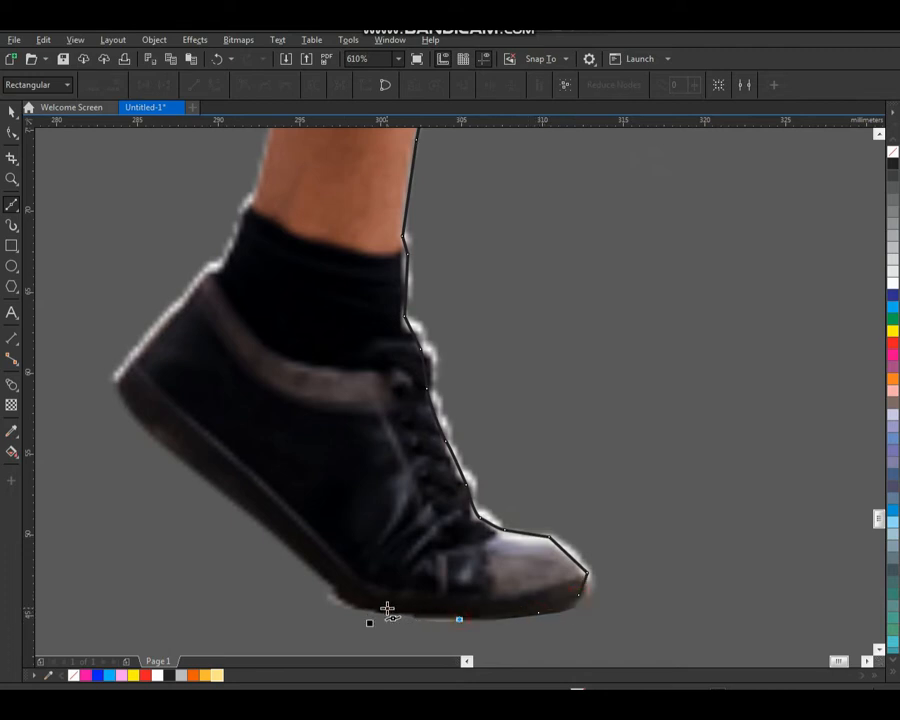
pyautogui.click(376, 610)
pyautogui.click(344, 602)
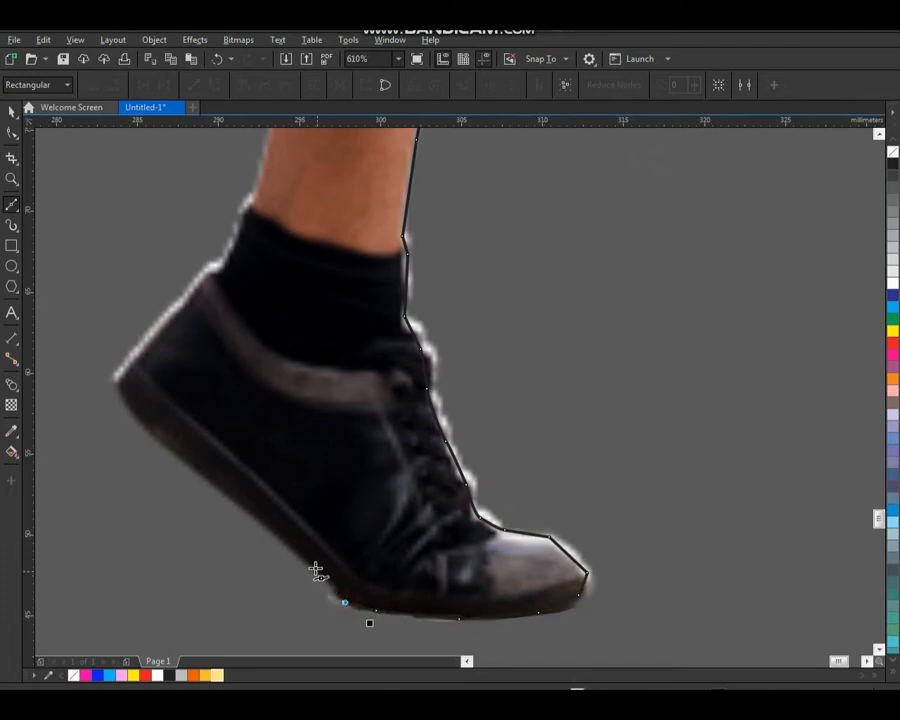
# Step: Trace the silhouette path up the raised part of the sole, around the heel and up the sock to the ankle
pyautogui.click(208, 472)
pyautogui.click(131, 363)
pyautogui.click(186, 295)
pyautogui.click(216, 263)
pyautogui.click(239, 222)
pyautogui.click(258, 190)
# Step: Extend the silhouette path up the back of the standing leg's bare calf to the trouser hem
pyautogui.scroll(-3, 350, 276)
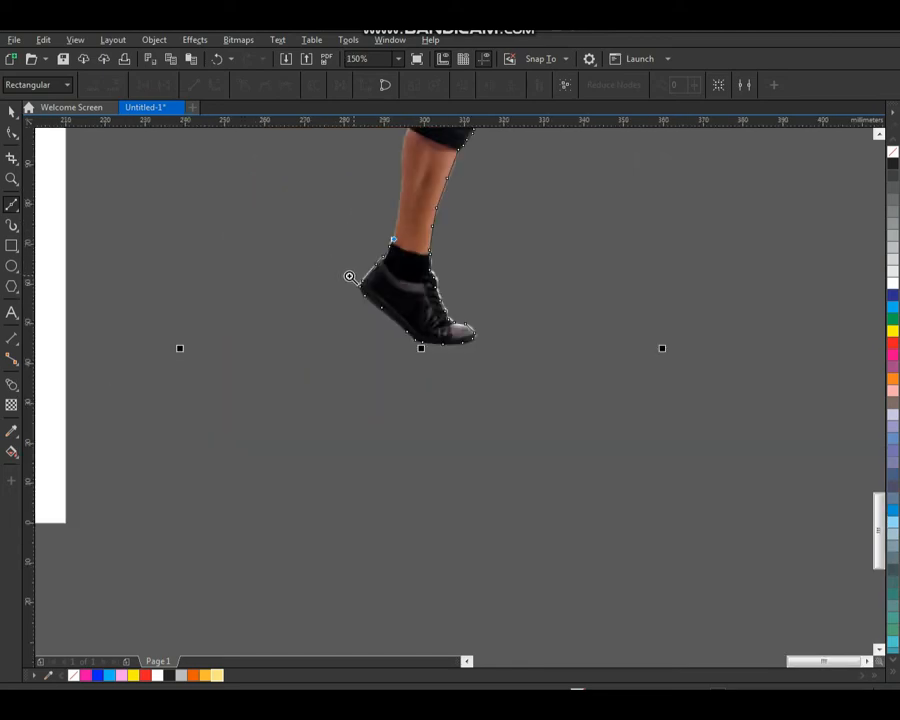
pyautogui.scroll(2, 260, 406)
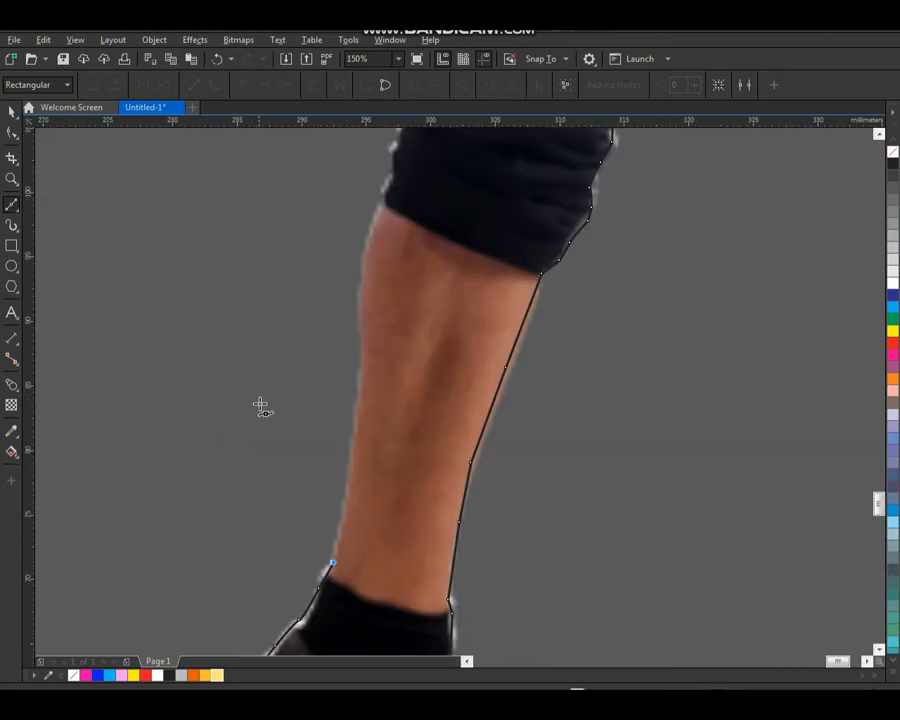
pyautogui.click(363, 338)
pyautogui.click(365, 258)
pyautogui.click(387, 195)
# Step: Trace the silhouette path up the gathered folds at the back of the standing trouser leg
pyautogui.scroll(-1, 390, 258)
pyautogui.scroll(-3, 390, 256)
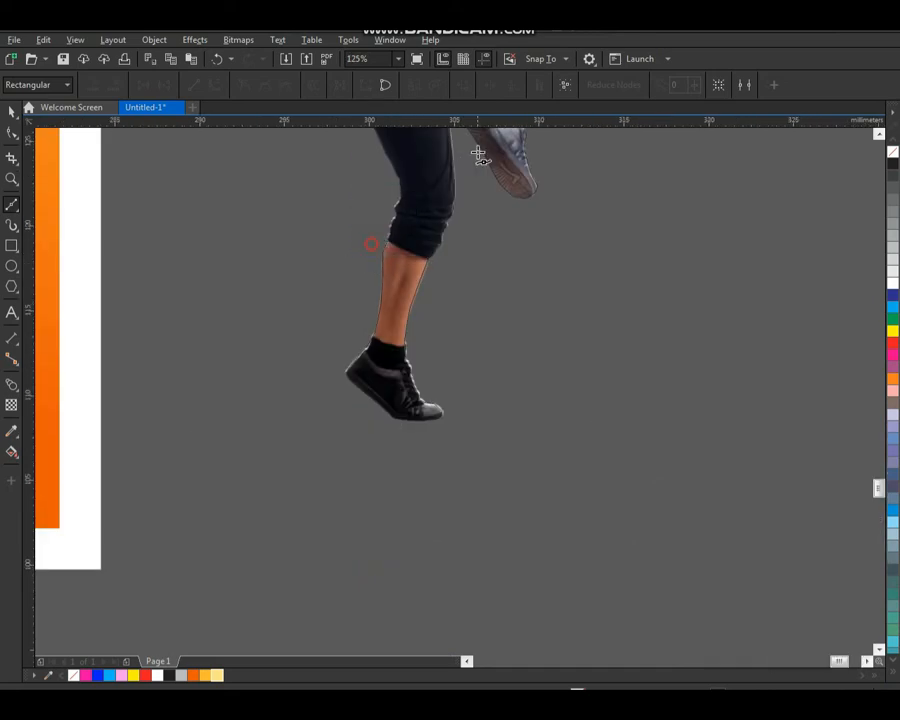
pyautogui.scroll(4, 330, 483)
pyautogui.click(322, 499)
pyautogui.click(356, 441)
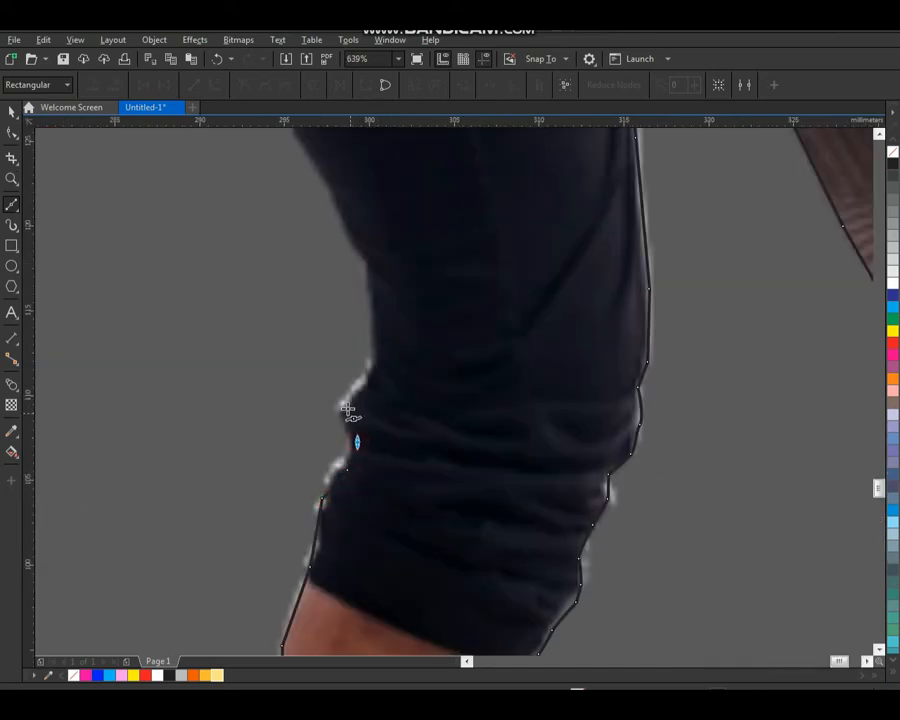
pyautogui.click(345, 405)
pyautogui.click(365, 378)
pyautogui.click(378, 353)
# Step: Continue the silhouette path up the back of the standing thigh to just below the seat of the trousers
pyautogui.click(354, 243)
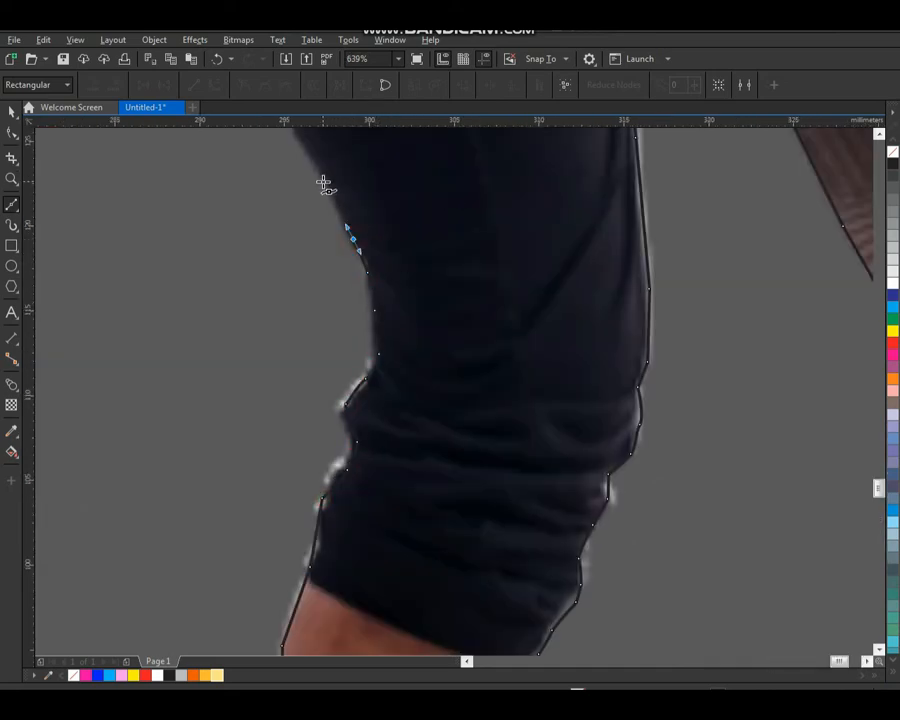
pyautogui.scroll(-4, 372, 243)
pyautogui.scroll(5, 418, 287)
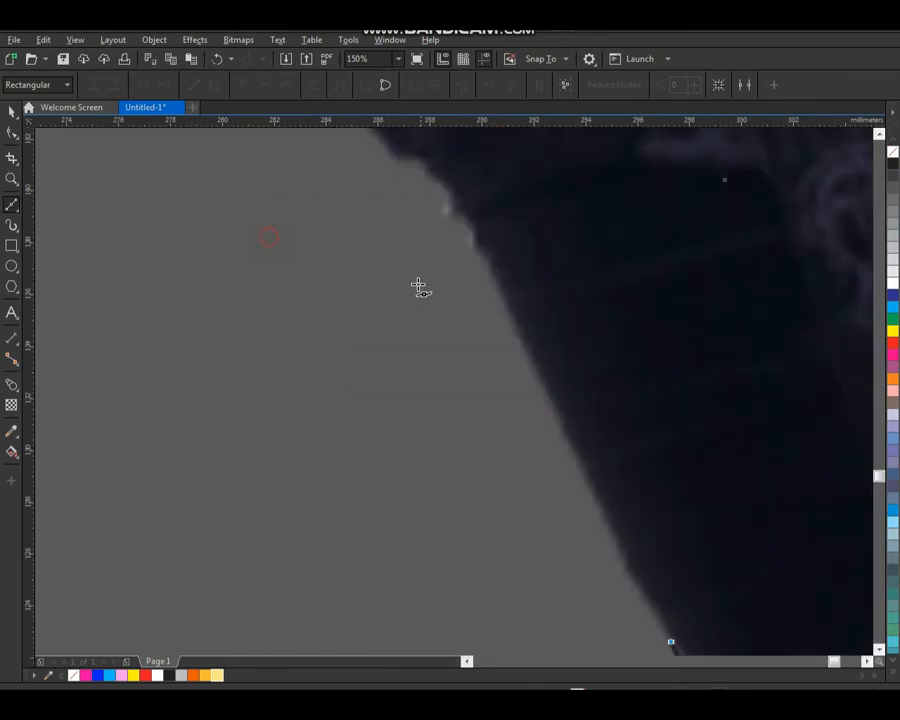
pyautogui.click(497, 279)
pyautogui.scroll(-6, 416, 168)
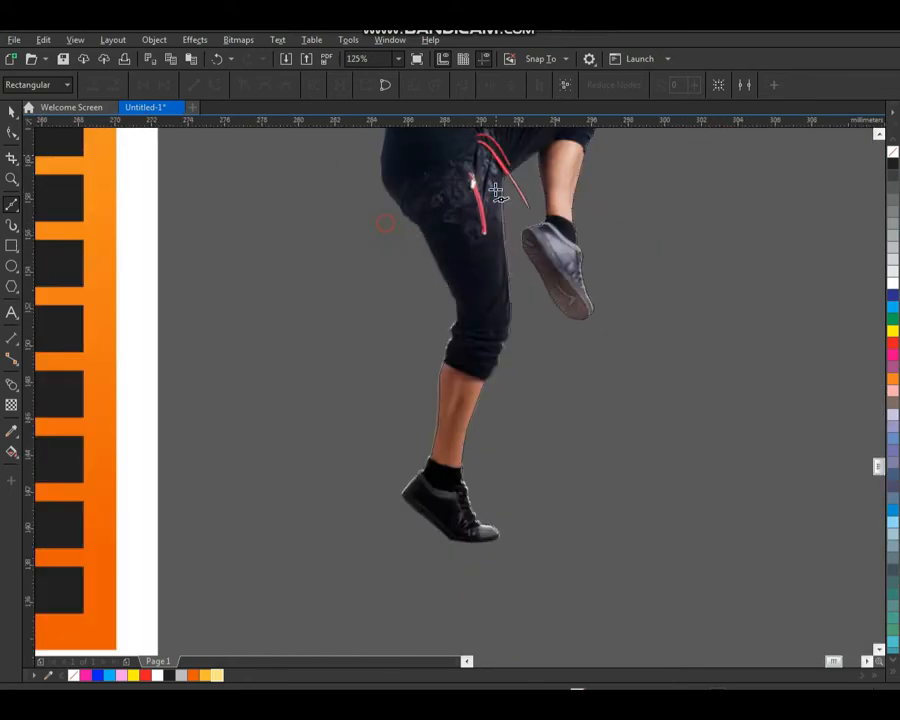
# Step: Trace the silhouette path around the seat of the trousers towards the waist
pyautogui.scroll(5, 416, 163)
pyautogui.click(358, 438)
pyautogui.click(335, 382)
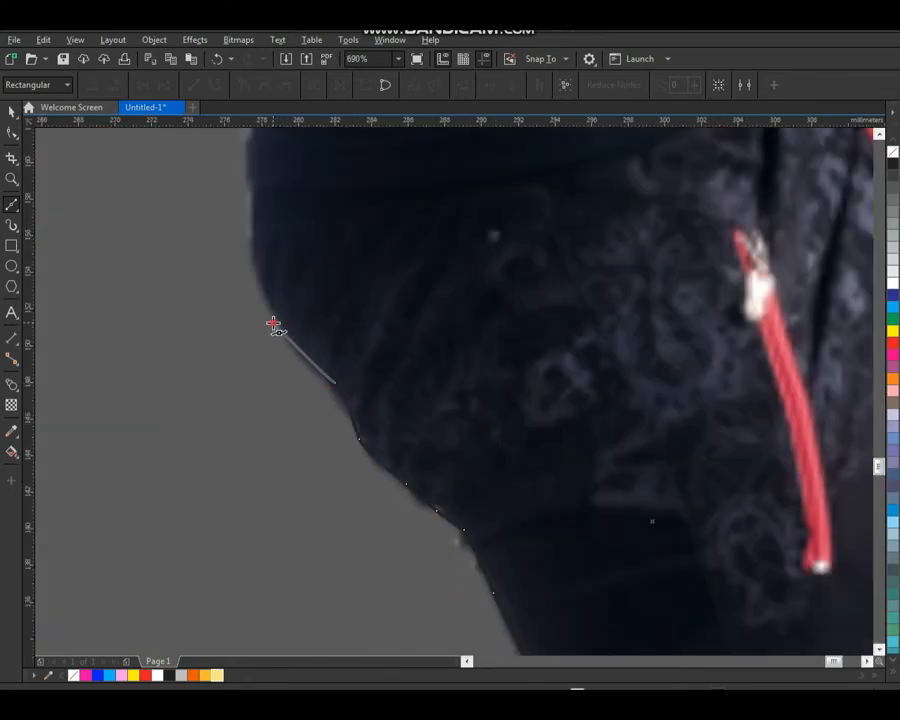
pyautogui.click(272, 322)
pyautogui.click(252, 260)
# Step: Extend the silhouette path from the waist up the back of the black tank top to the armpit
pyautogui.scroll(-5, 256, 182)
pyautogui.scroll(1, 346, 410)
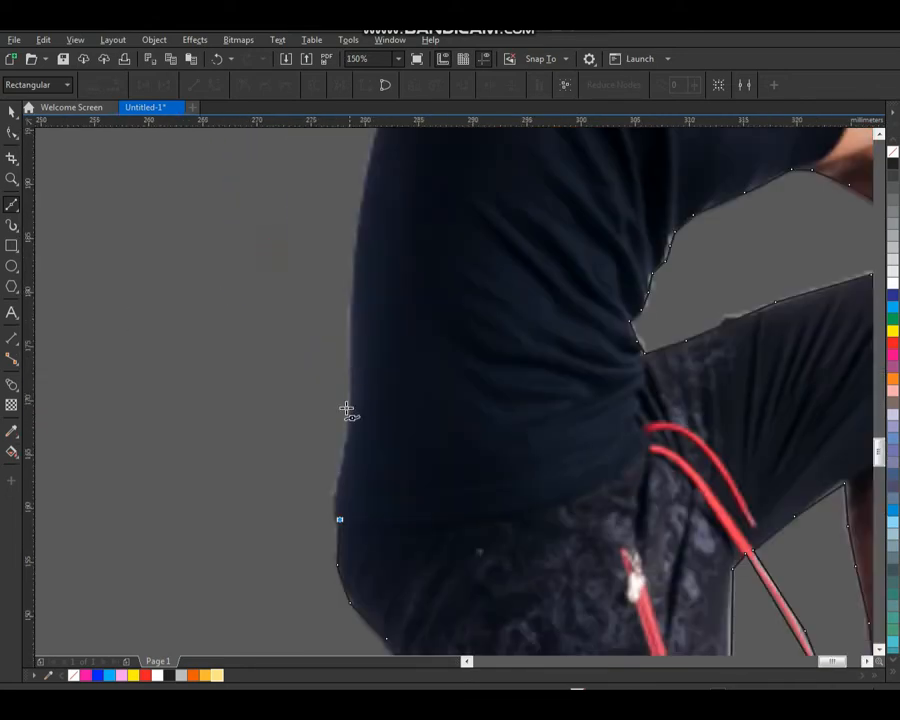
pyautogui.click(352, 393)
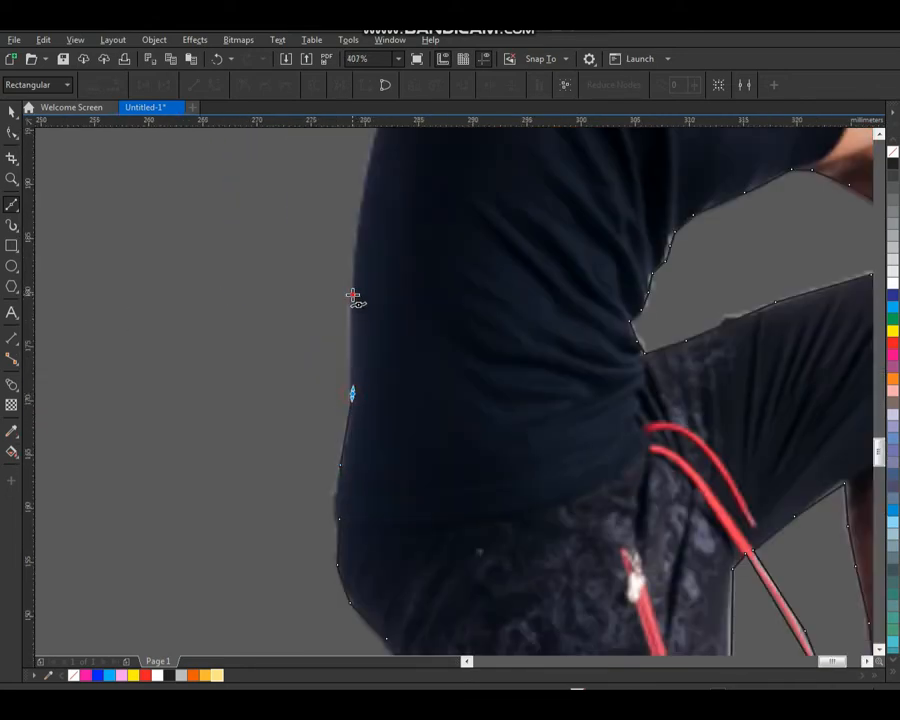
pyautogui.scroll(-4, 370, 230)
pyautogui.scroll(4, 344, 256)
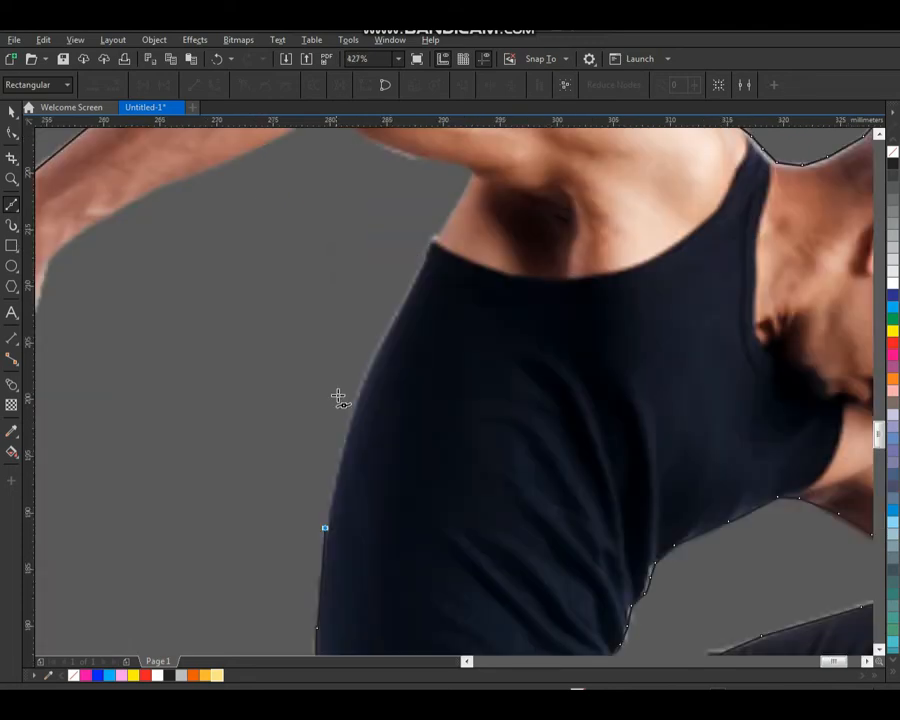
pyautogui.click(393, 318)
pyautogui.scroll(-4, 476, 172)
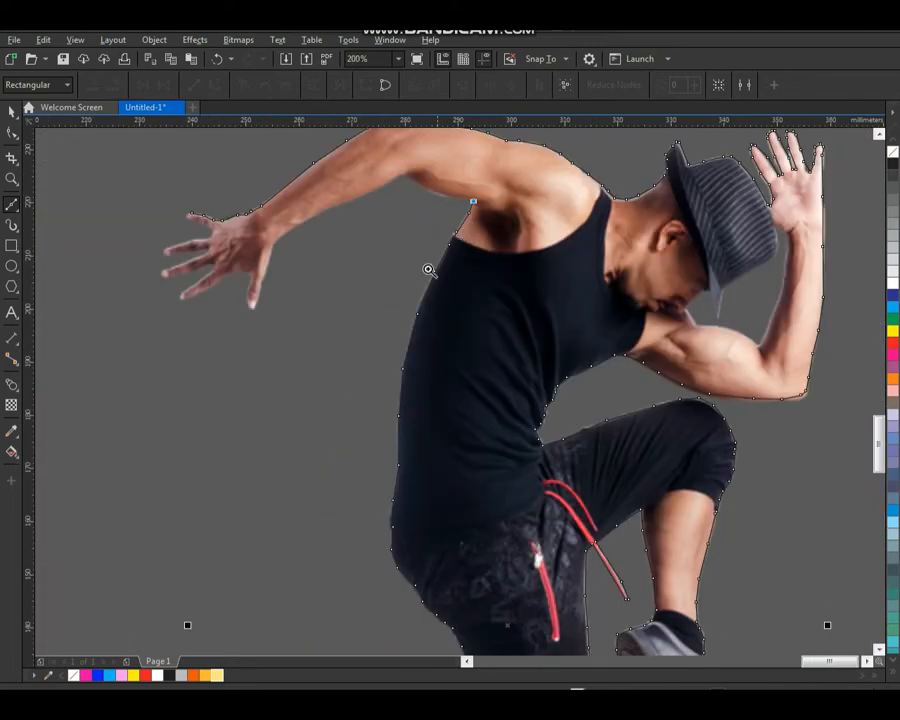
# Step: Trace the silhouette path along the underside of the outstretched upper arm, past the elbow and onto the forearm
pyautogui.scroll(2, 504, 279)
pyautogui.click(518, 299)
pyautogui.click(451, 285)
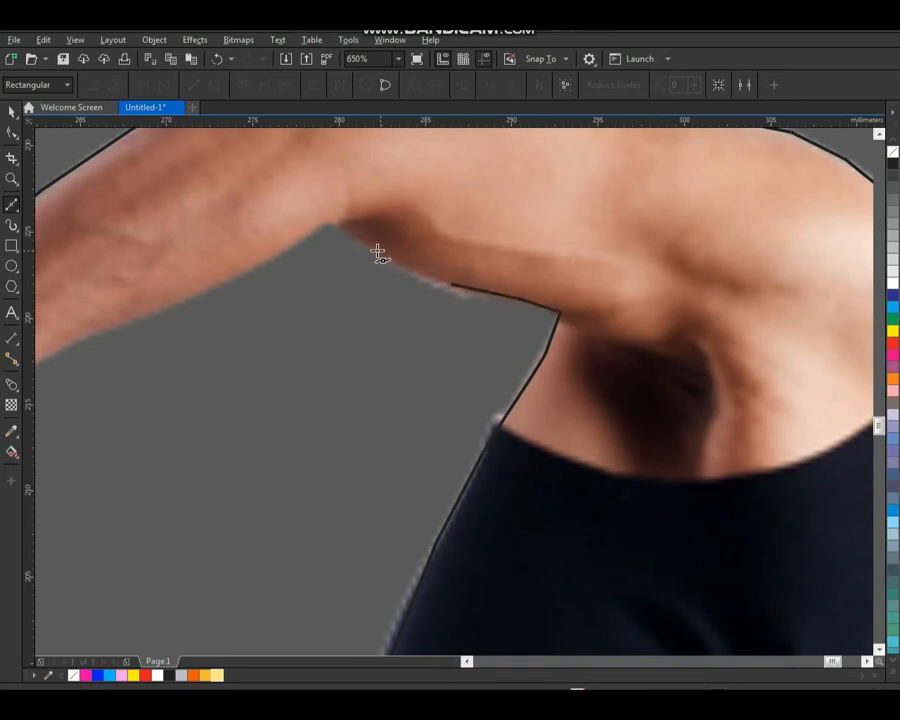
pyautogui.click(372, 248)
pyautogui.click(324, 219)
pyautogui.click(141, 315)
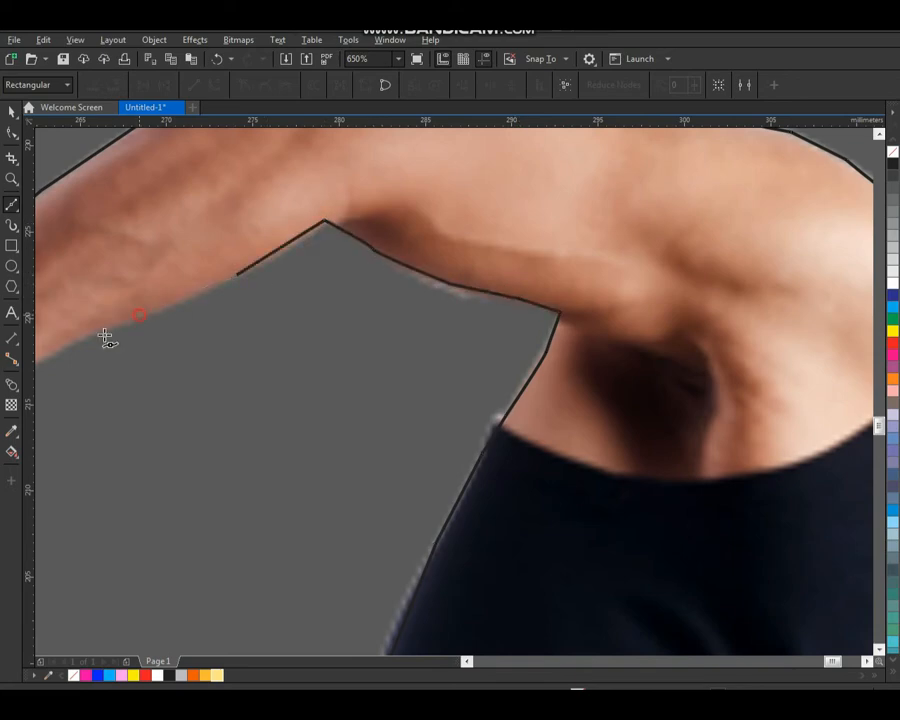
# Step: Continue the silhouette path along the underside of the outstretched forearm to the wrist at the thumb's base
pyautogui.scroll(-4, 169, 358)
pyautogui.scroll(4, 447, 393)
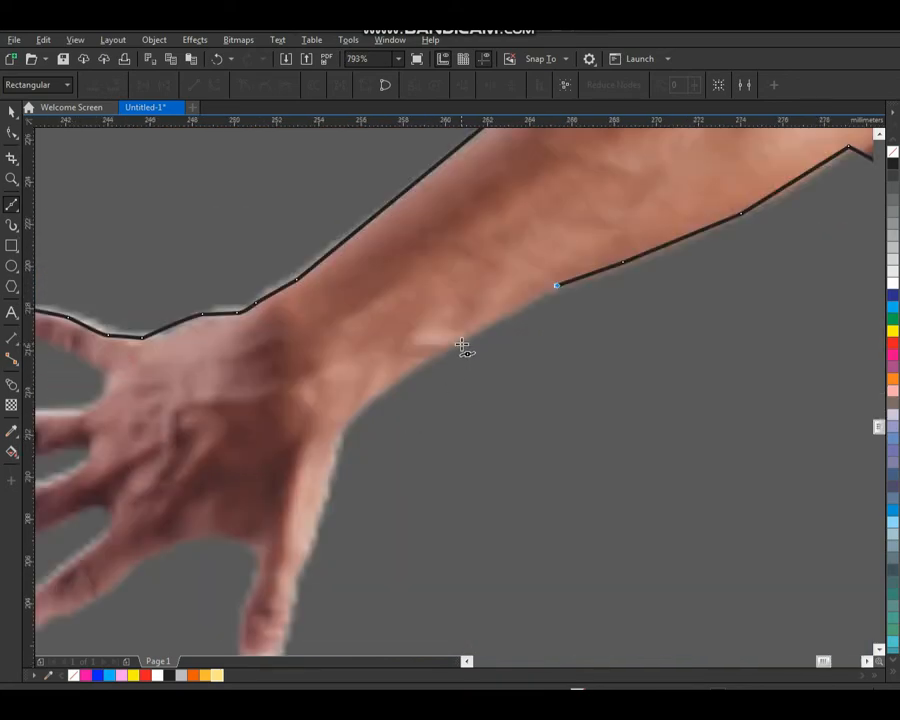
pyautogui.click(460, 342)
pyautogui.click(380, 384)
pyautogui.click(340, 424)
# Step: Trace the silhouette path down the outer edge of the outstretched hand's thumb towards its tip
pyautogui.scroll(-3, 332, 450)
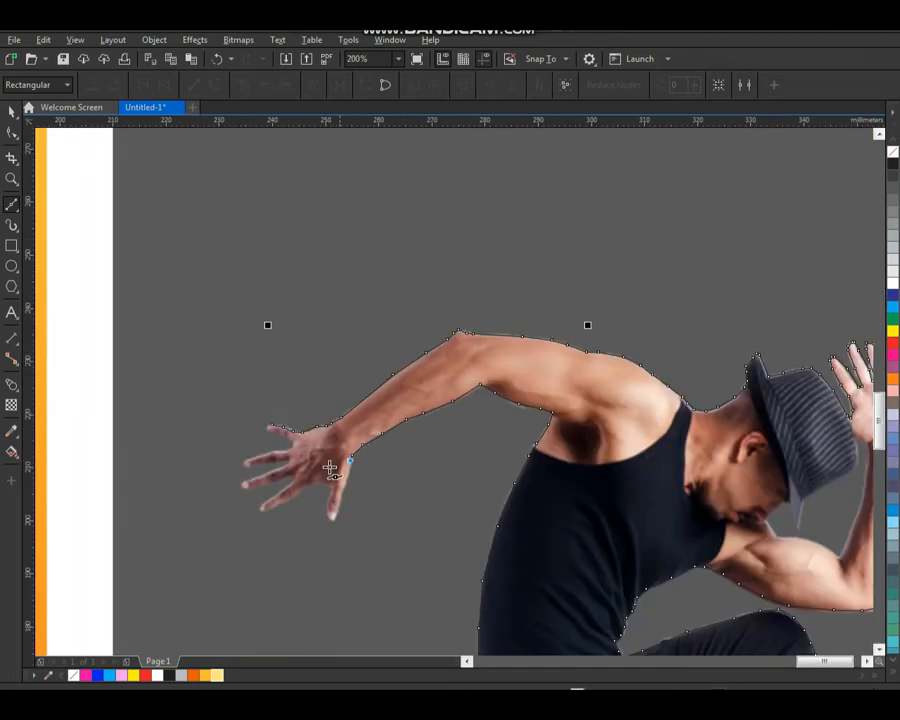
pyautogui.scroll(3, 248, 408)
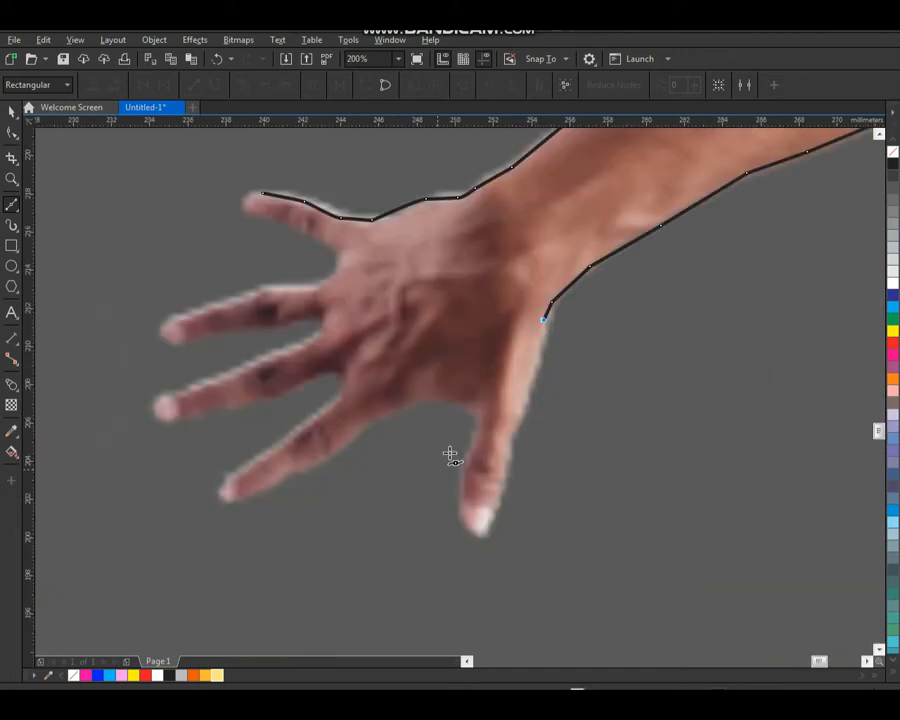
pyautogui.click(522, 407)
pyautogui.click(513, 440)
pyautogui.click(503, 470)
pyautogui.click(497, 510)
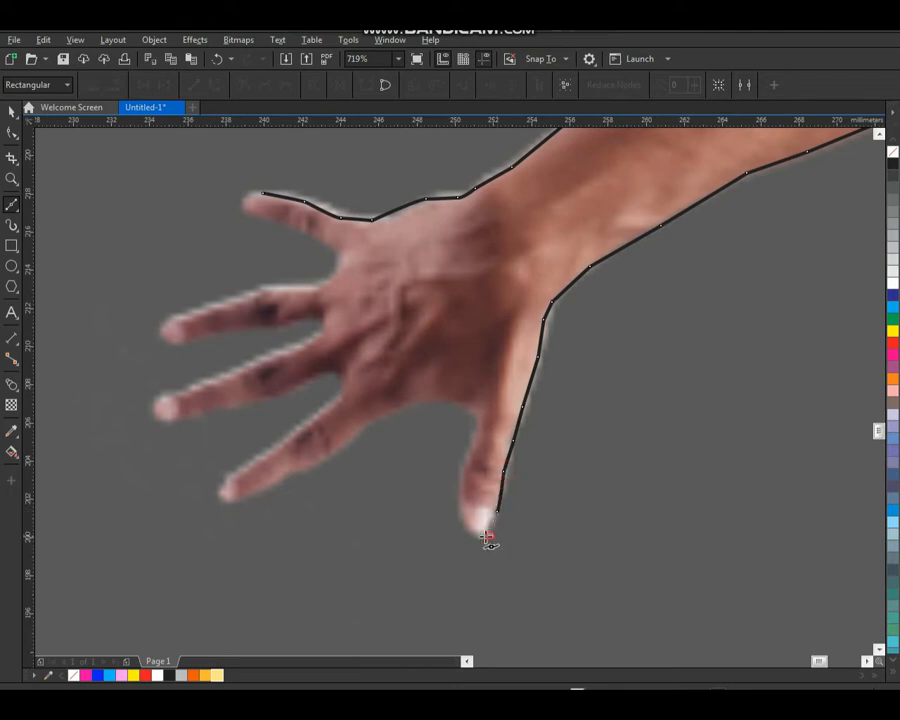
# Step: Continue the silhouette path around the thumb's tip and up its inner edge to the palm
pyautogui.click(462, 500)
pyautogui.click(464, 462)
pyautogui.click(478, 425)
pyautogui.click(477, 405)
# Step: Trace the silhouette path along the palm edge and around the index finger to the gap before the middle finger
pyautogui.click(320, 461)
pyautogui.click(283, 476)
pyautogui.click(252, 492)
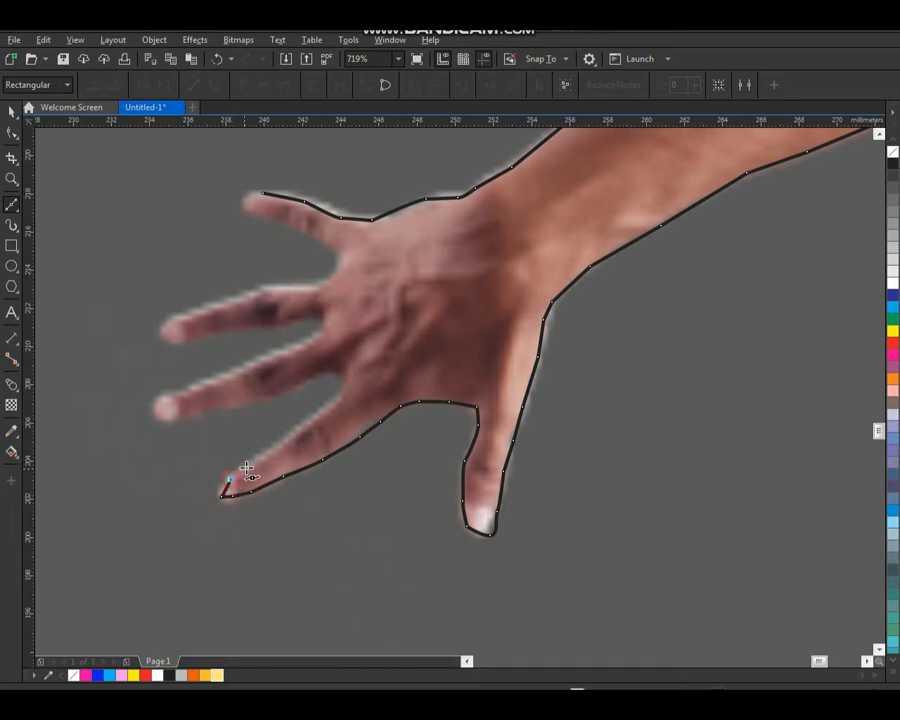
pyautogui.click(264, 456)
pyautogui.click(292, 437)
pyautogui.click(323, 412)
pyautogui.click(339, 386)
# Step: Trace the silhouette path around the middle finger to the gap before the ring finger
pyautogui.click(298, 391)
pyautogui.click(235, 405)
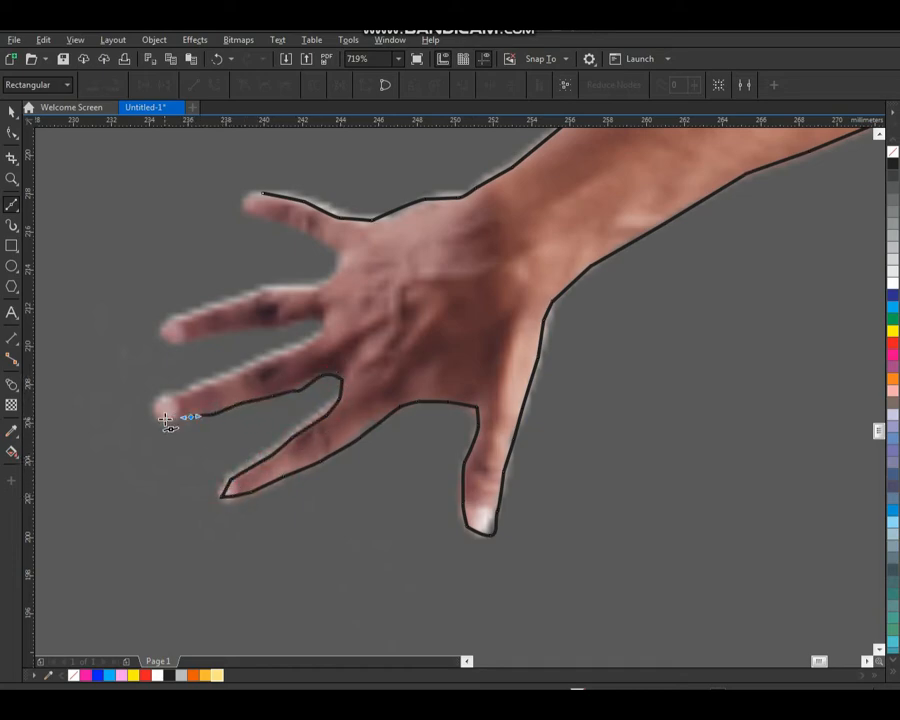
pyautogui.click(176, 394)
pyautogui.click(211, 380)
pyautogui.click(237, 370)
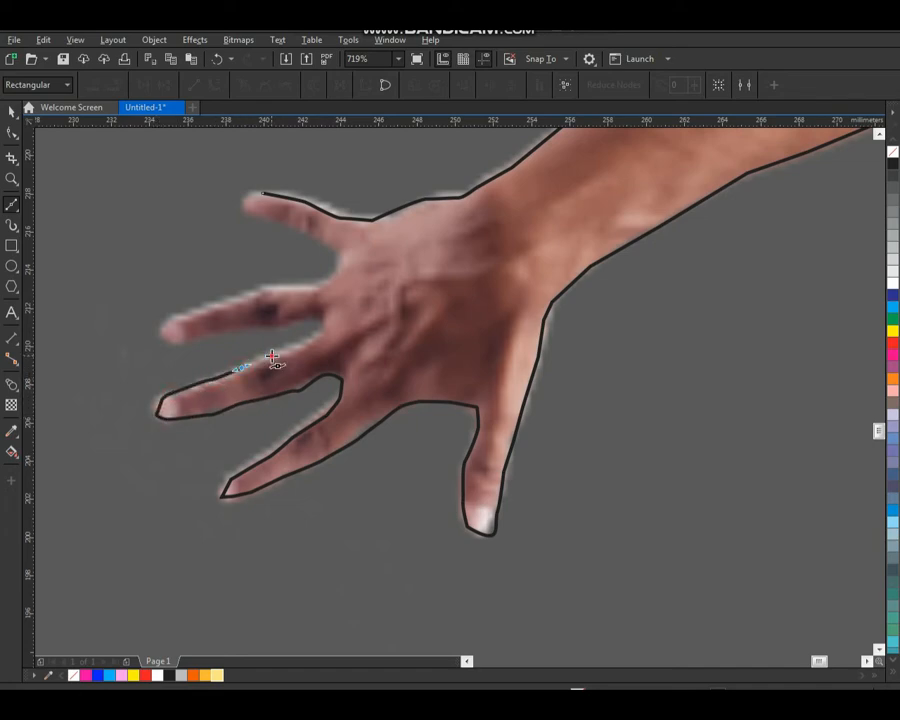
pyautogui.click(271, 355)
pyautogui.click(318, 340)
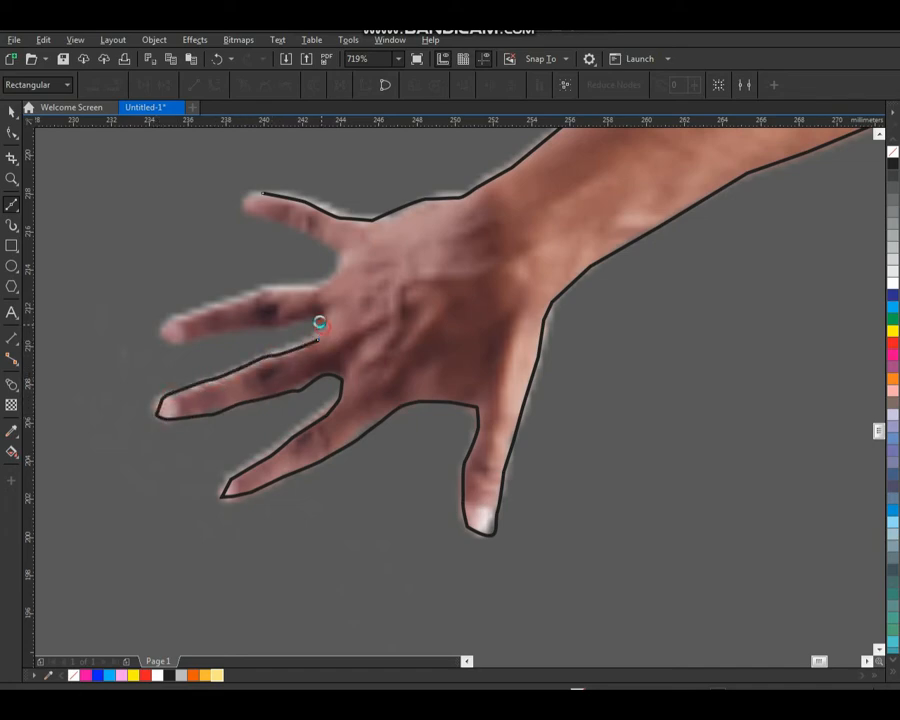
# Step: Trace the silhouette path around the ring finger and the little finger and close it at its start point
pyautogui.click(213, 333)
pyautogui.click(253, 295)
pyautogui.click(326, 286)
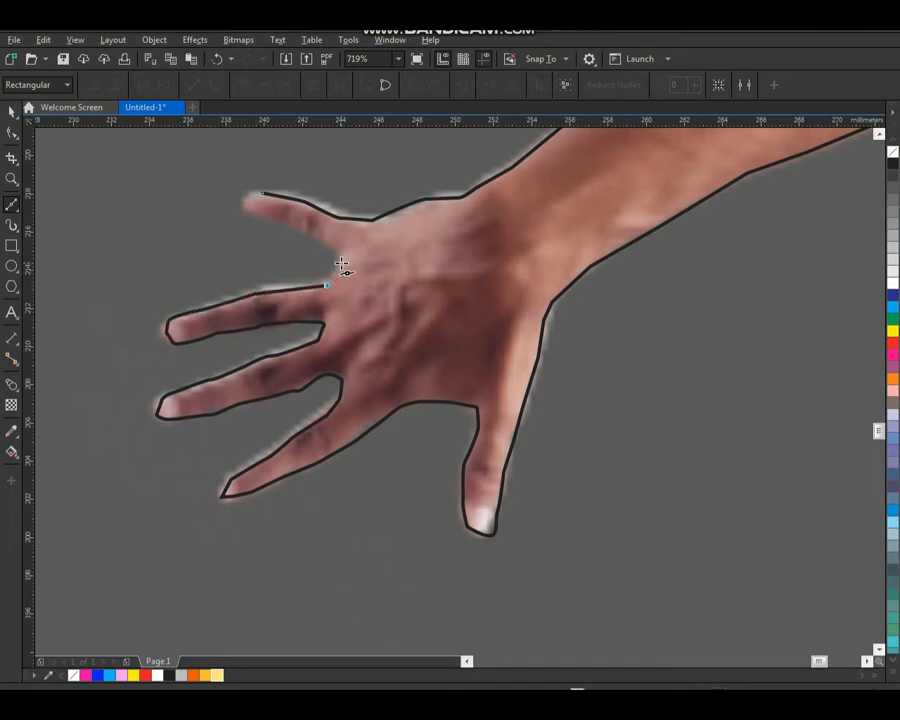
pyautogui.click(267, 195)
pyautogui.press('space')
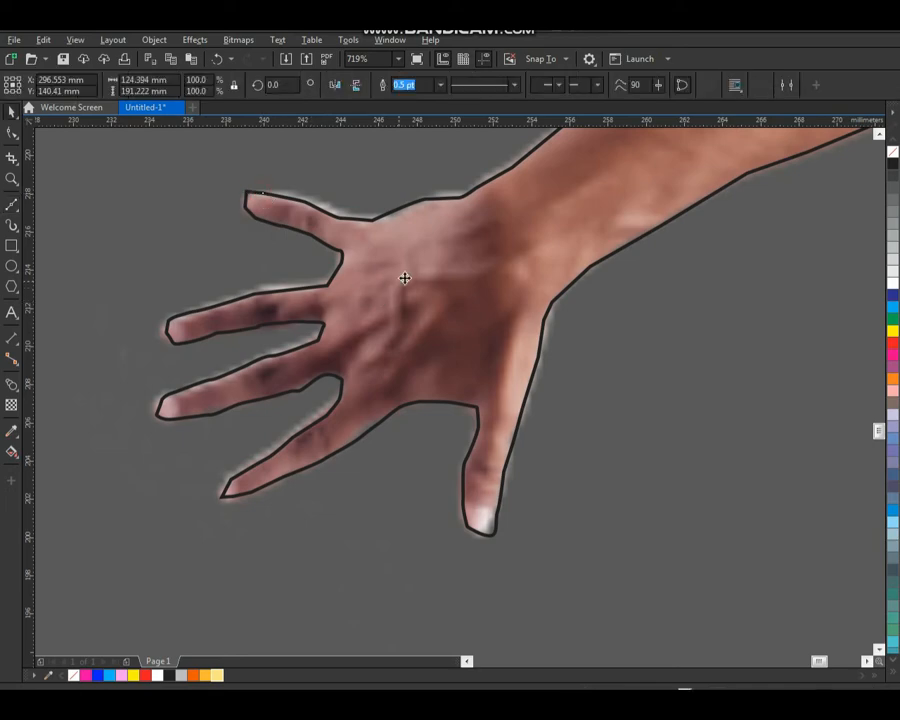
# Step: Fill the closed dancer silhouette with yellow to check the traced shape, and undo the fill
pyautogui.scroll(-3, 340, 346)
pyautogui.press('F2')
pyautogui.click(596, 416)
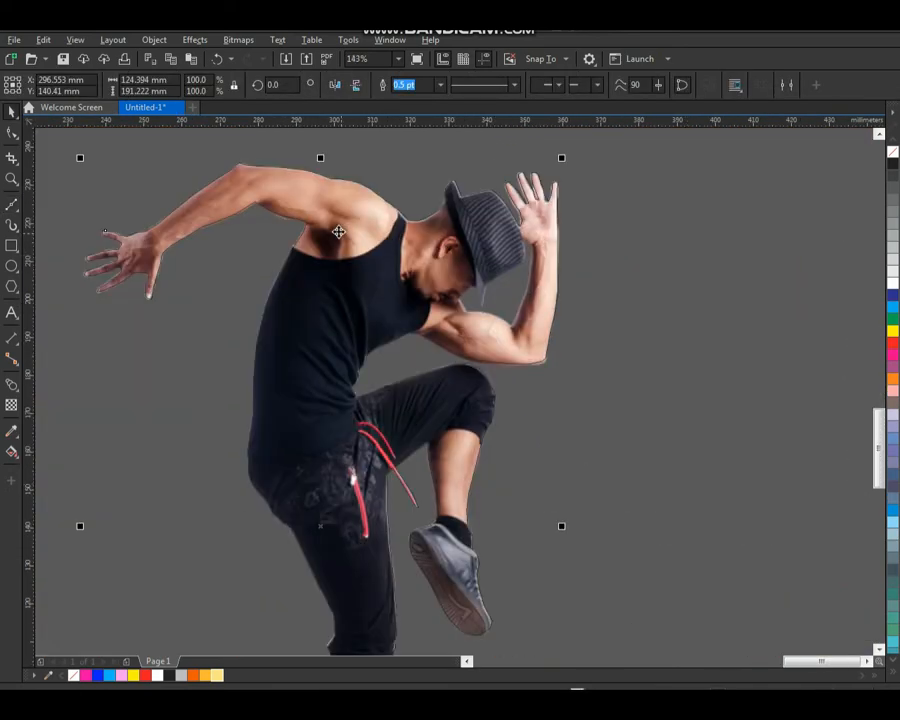
pyautogui.moveTo(348, 245); pyautogui.dragTo(370, 251)
pyautogui.hotkey('ctrl', 'z')
pyautogui.click(893, 331)
pyautogui.scroll(-1, 410, 338)
pyautogui.press('F2')
pyautogui.moveTo(255, 211); pyautogui.dragTo(644, 648)
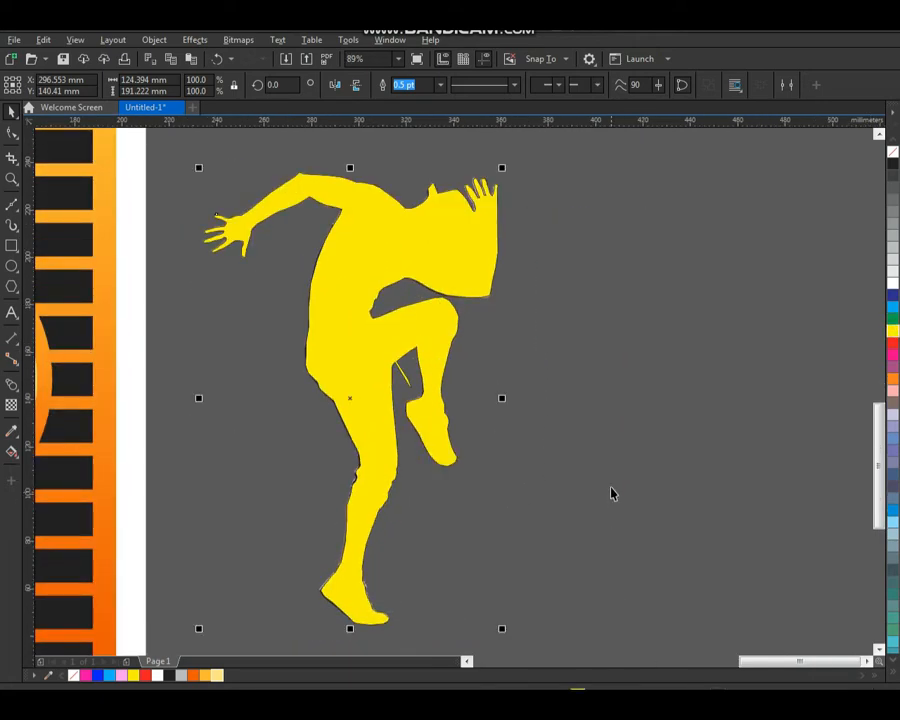
pyautogui.hotkey('ctrl', 'z')
# Step: Start an inner path at the hat's edge under the raised hand and trace it down the forearm to the elbow crease
pyautogui.click(601, 451)
pyautogui.moveTo(424, 209); pyautogui.dragTo(535, 309)
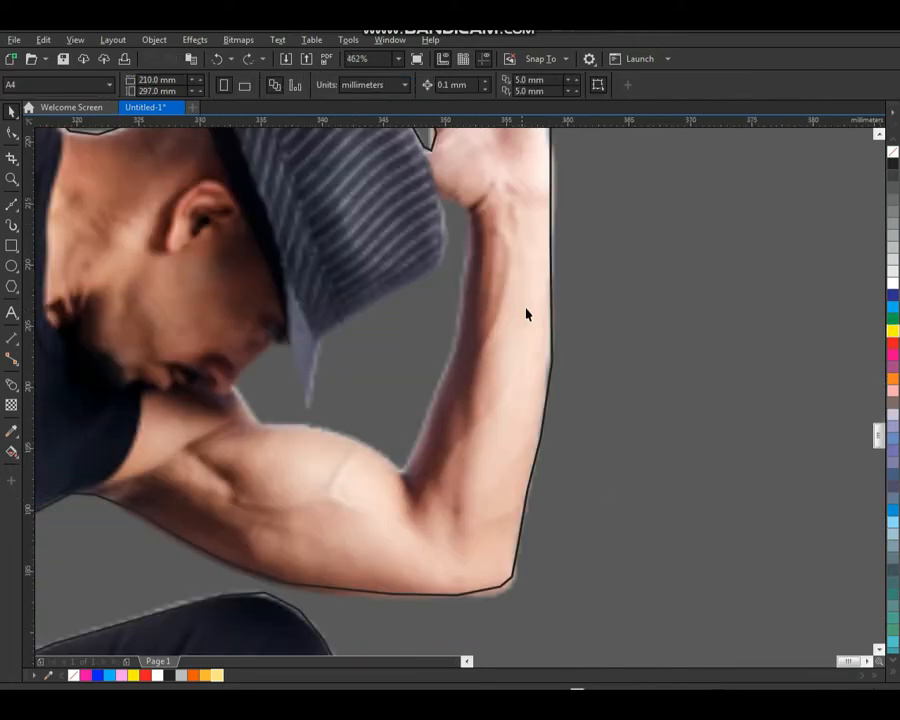
pyautogui.click(9, 205)
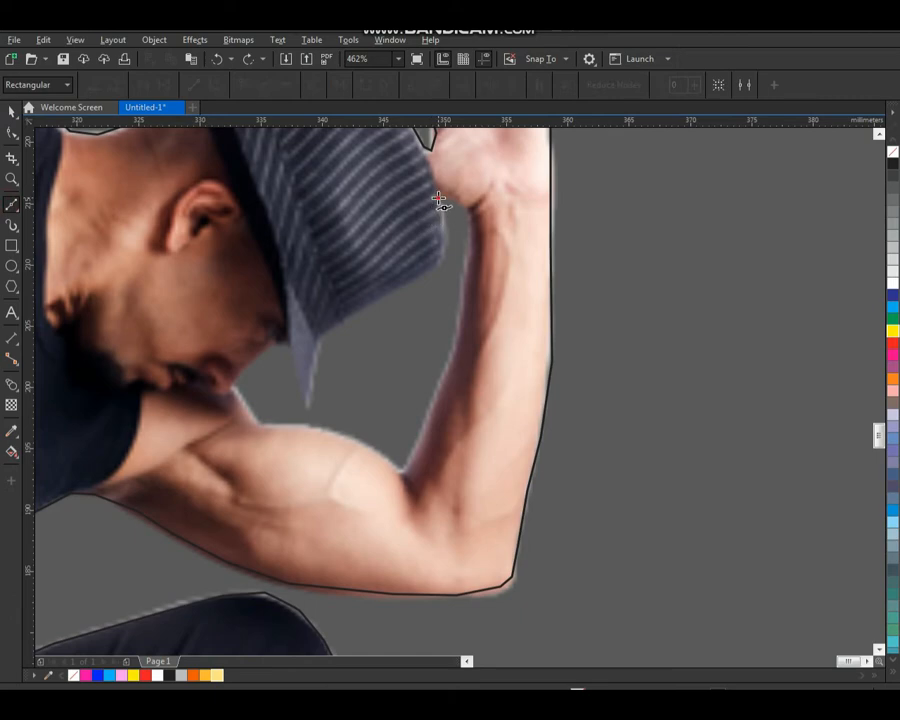
pyautogui.click(468, 208)
pyautogui.click(470, 239)
pyautogui.click(460, 311)
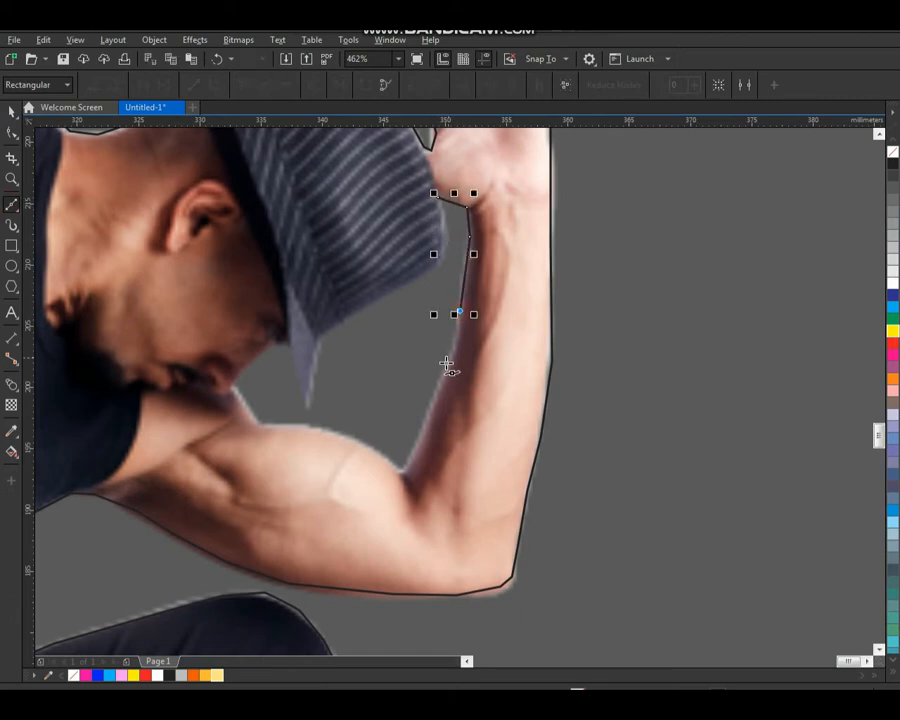
pyautogui.click(445, 369)
pyautogui.moveTo(404, 466)
pyautogui.mouseDown()
pyautogui.moveTo(408, 477)
pyautogui.moveTo(400, 467)
pyautogui.mouseUp()
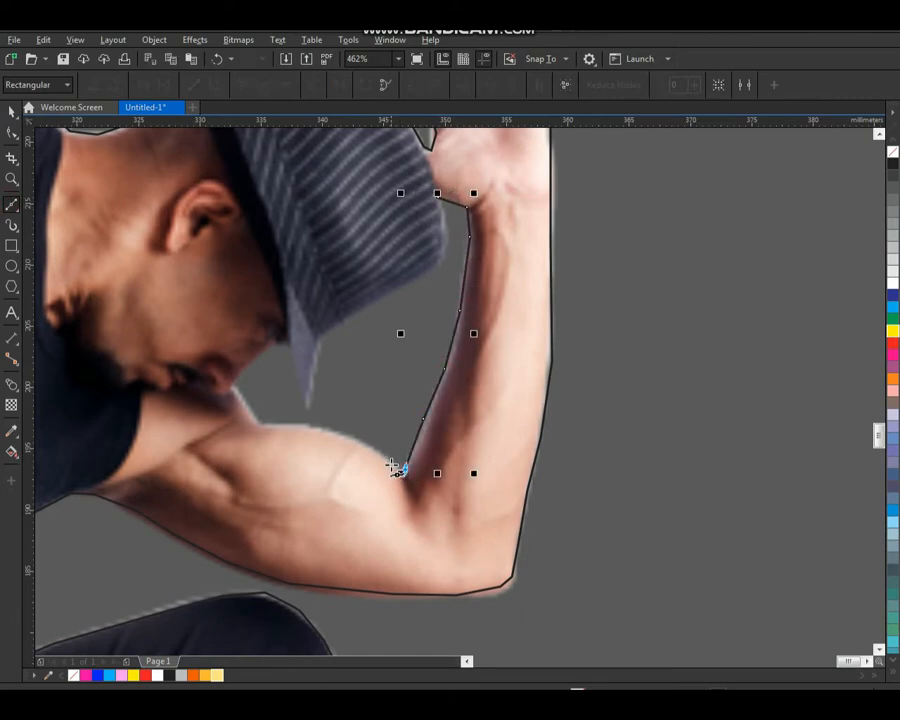
# Step: Continue the inner path along the upper arm to the chin and up the face towards the hat brim
pyautogui.click(355, 441)
pyautogui.click(313, 430)
pyautogui.click(268, 424)
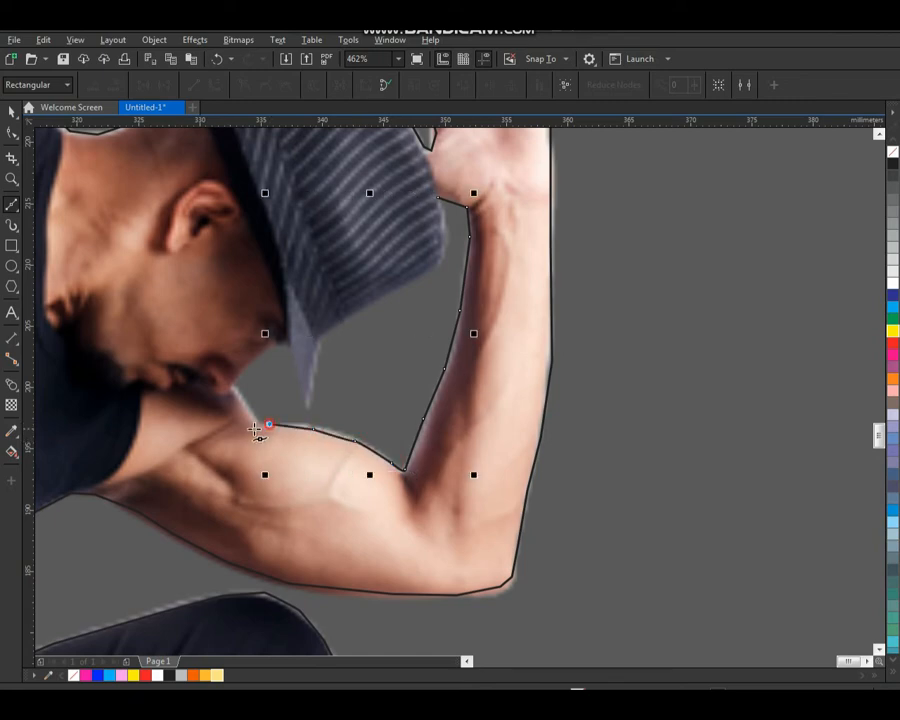
pyautogui.click(252, 423)
pyautogui.click(234, 382)
pyautogui.click(244, 363)
pyautogui.click(267, 348)
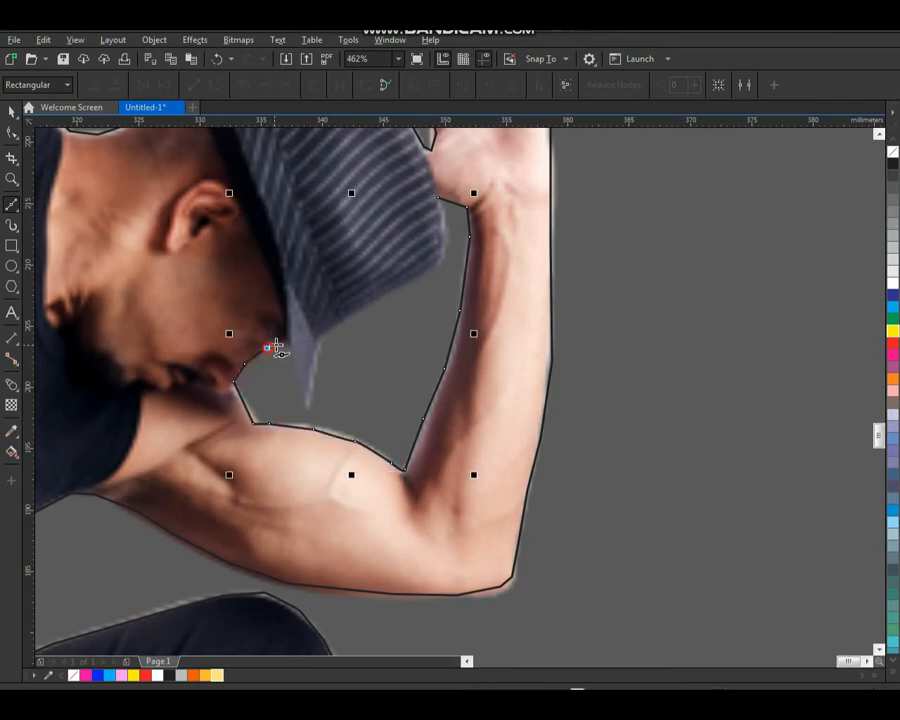
# Step: Trace the inner path around the brim's pointed tip and along the hat's edge, closing it at its start point
pyautogui.click(307, 408)
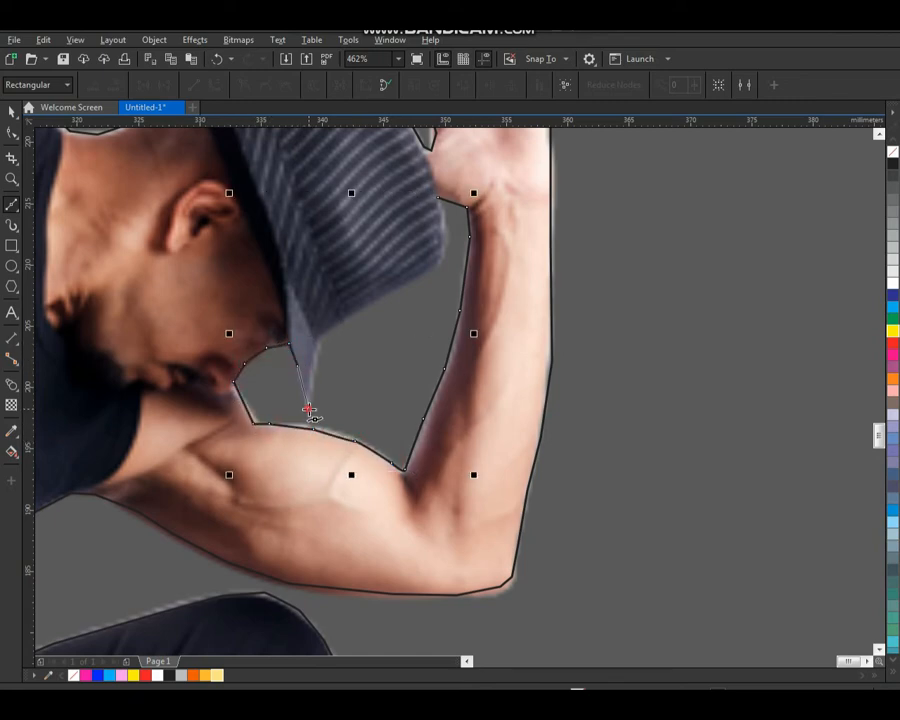
pyautogui.click(314, 356)
pyautogui.click(324, 330)
pyautogui.click(369, 298)
pyautogui.click(411, 280)
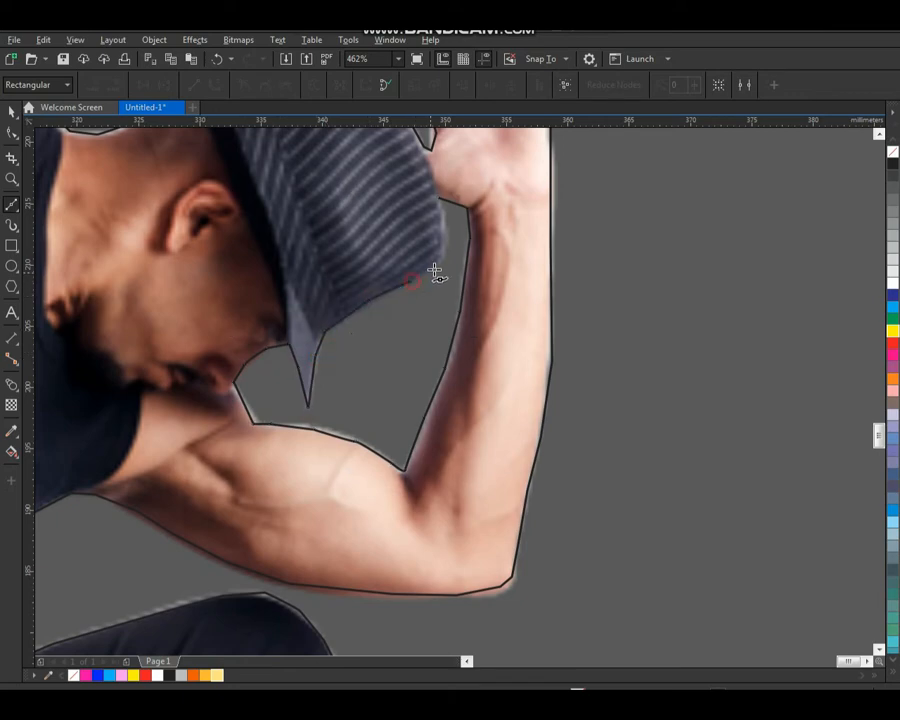
pyautogui.click(443, 259)
pyautogui.click(447, 232)
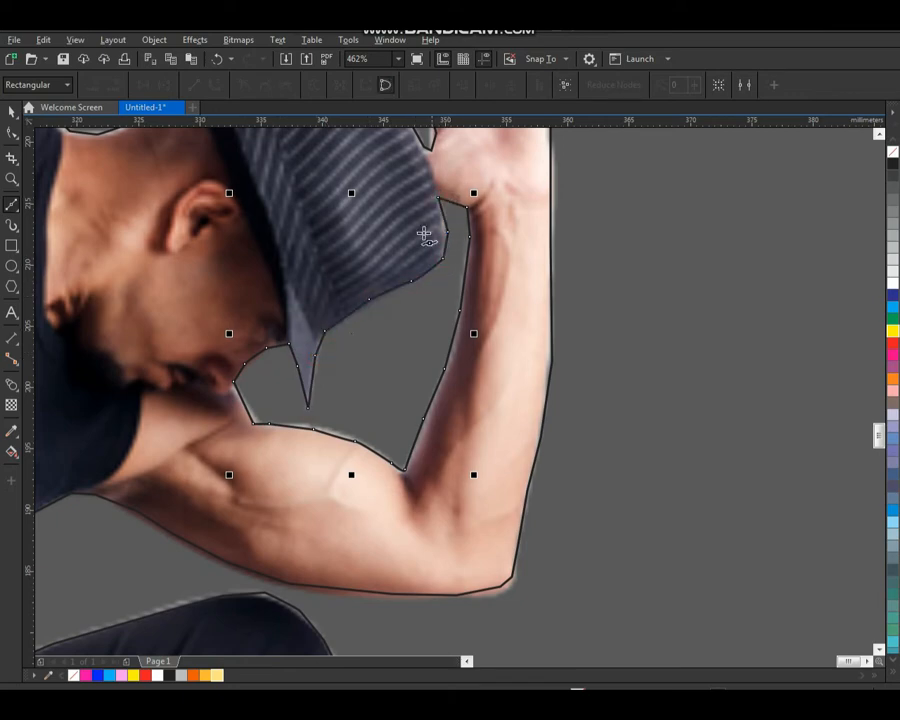
pyautogui.click(438, 197)
# Step: Trim the gap between arm and face out of the silhouette using the inner shape, and delete that inner shape
pyautogui.click(491, 178)
pyautogui.click(437, 87)
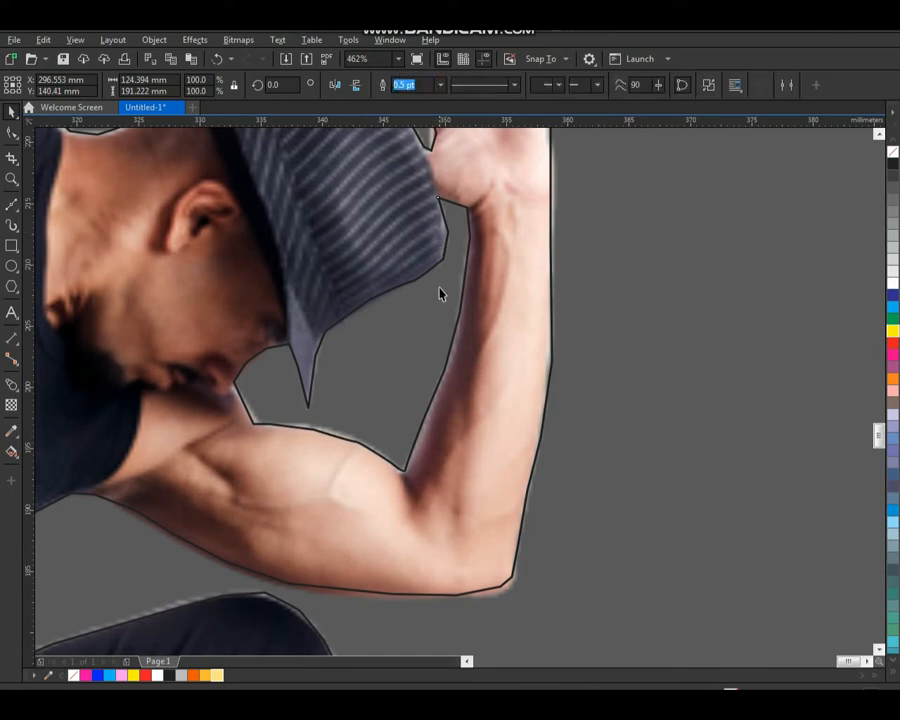
pyautogui.click(432, 319)
pyautogui.press('Delete')
pyautogui.moveTo(454, 331); pyautogui.dragTo(463, 343)
pyautogui.hotkey('ctrl', 'z')
# Step: Fill the trimmed dancer silhouette with yellow
pyautogui.click(893, 331)
pyautogui.scroll(-3, 533, 357)
pyautogui.press('F2')
pyautogui.moveTo(591, 270); pyautogui.dragTo(321, 611)
pyautogui.press('F7')
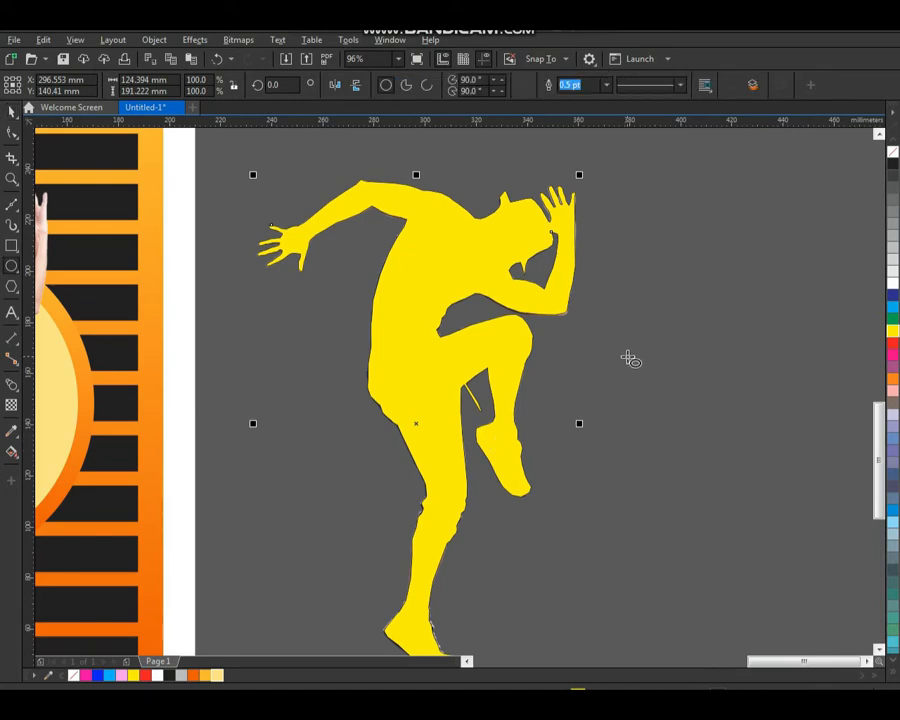
pyautogui.press('space')
pyautogui.click(637, 361)
pyautogui.scroll(-3, 635, 359)
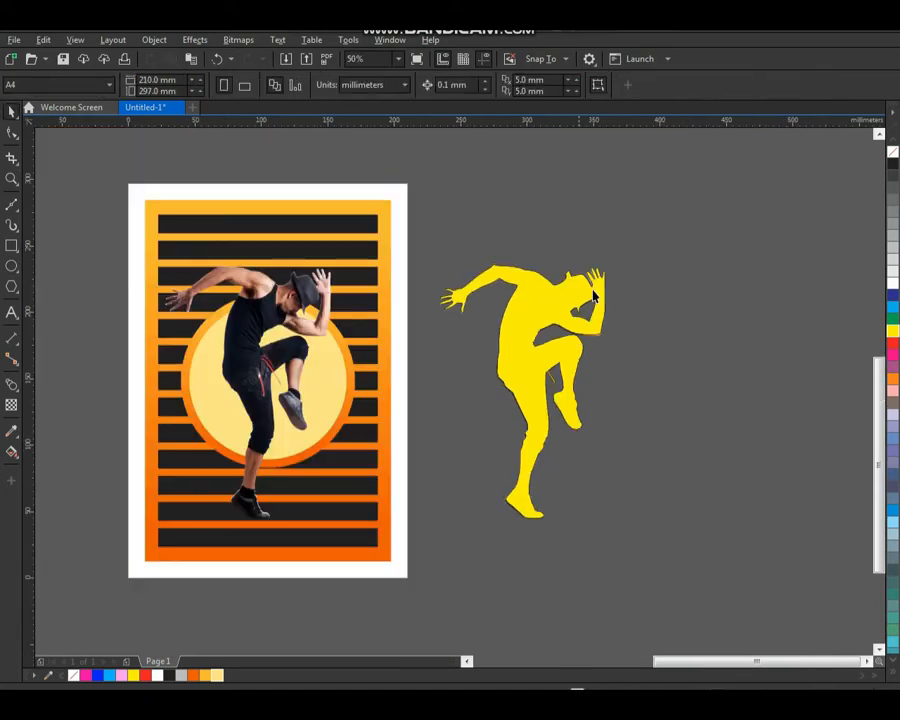
pyautogui.press('F2')
pyautogui.moveTo(660, 183); pyautogui.dragTo(162, 602)
# Step: Center-align the yellow silhouette with the dancer photo on the poster and delete the duplicate photo beside the page
pyautogui.click(267, 378)
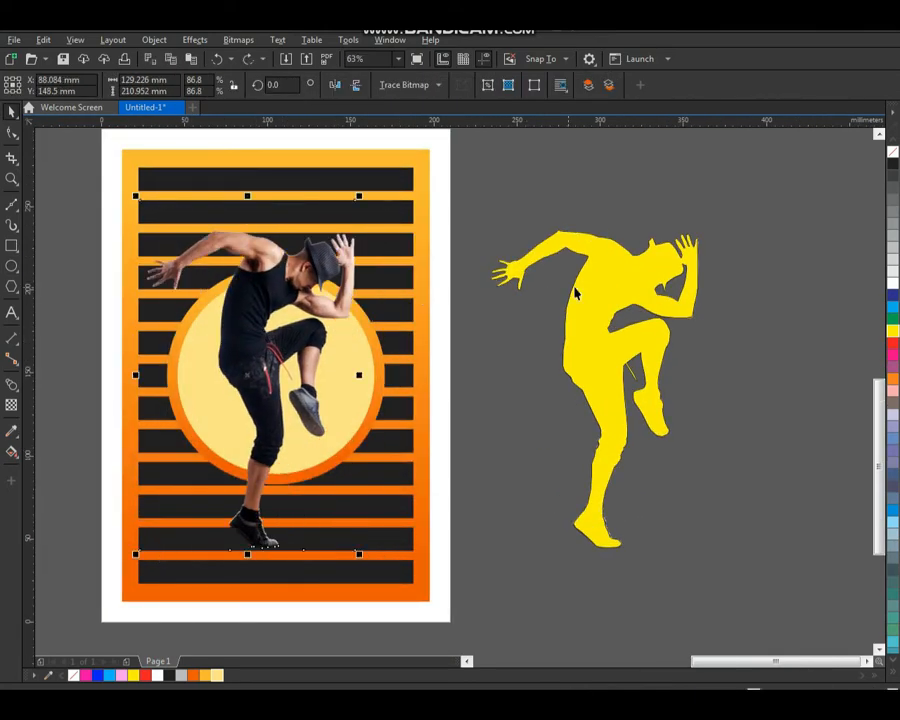
pyautogui.click(590, 285)
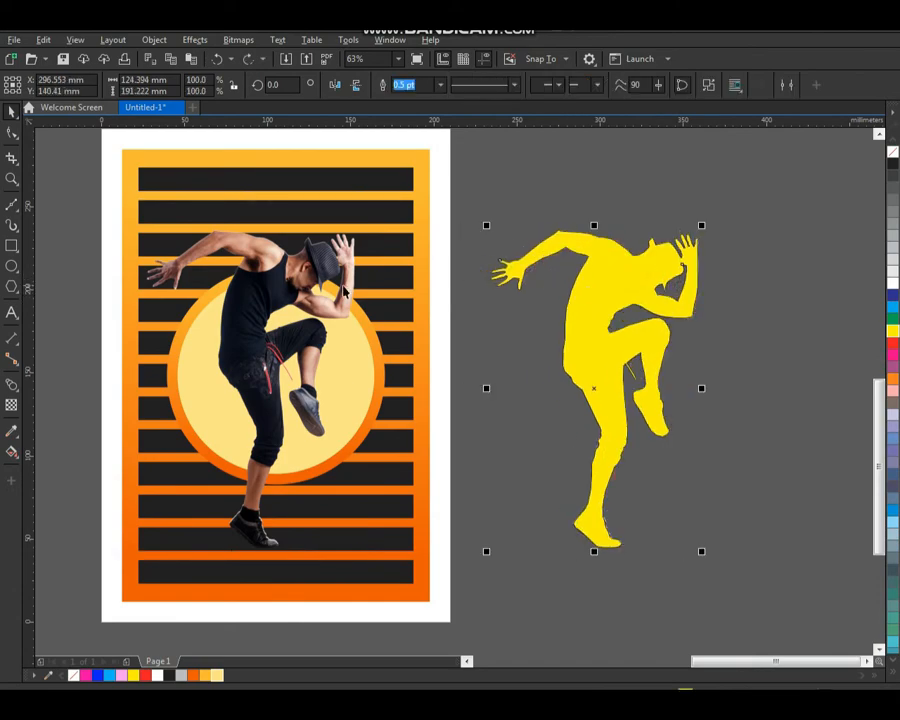
pyautogui.keyDown('shift'); pyautogui.click(313, 275); pyautogui.keyUp('shift')
pyautogui.press('c')
pyautogui.press('e')
pyautogui.click(518, 210)
pyautogui.click(620, 293)
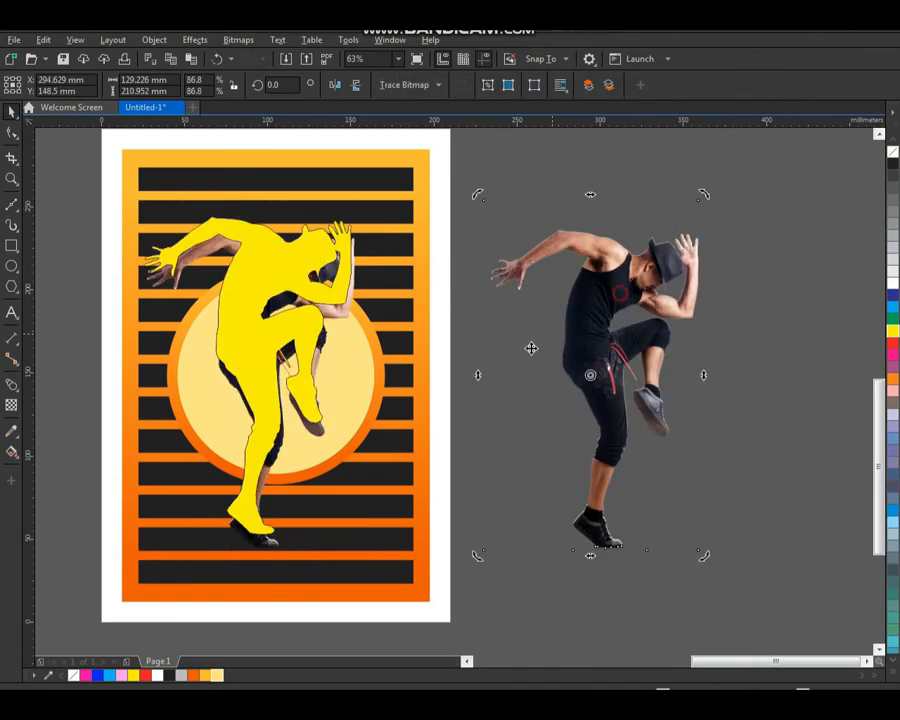
pyautogui.press('Delete')
# Step: Move the yellow silhouette so that it exactly covers the dancer photo on the poster
pyautogui.press('F2')
pyautogui.moveTo(272, 298); pyautogui.dragTo(368, 386)
pyautogui.moveTo(391, 325); pyautogui.dragTo(400, 376)
pyautogui.scroll(-1, 432, 388)
pyautogui.scroll(-2, 441, 386)
pyautogui.press('F2')
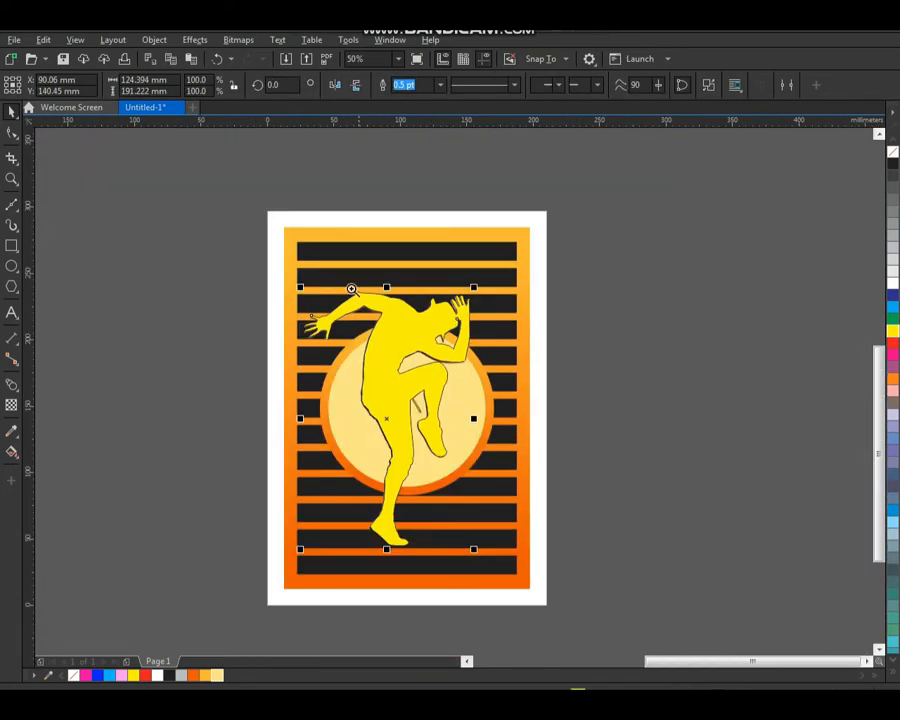
pyautogui.moveTo(243, 221); pyautogui.dragTo(617, 553)
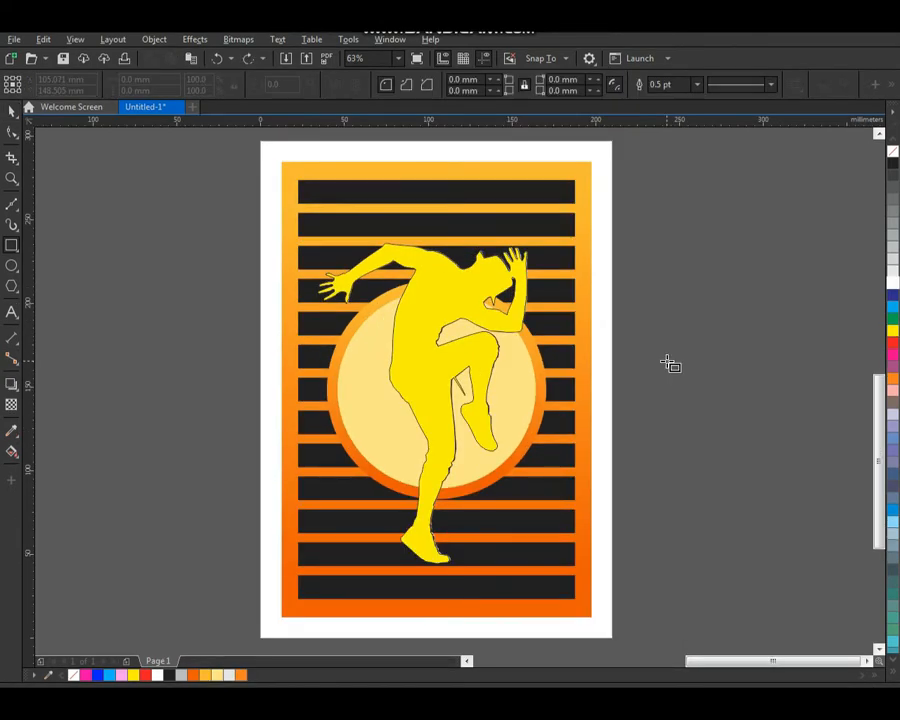
pyautogui.click(660, 334)
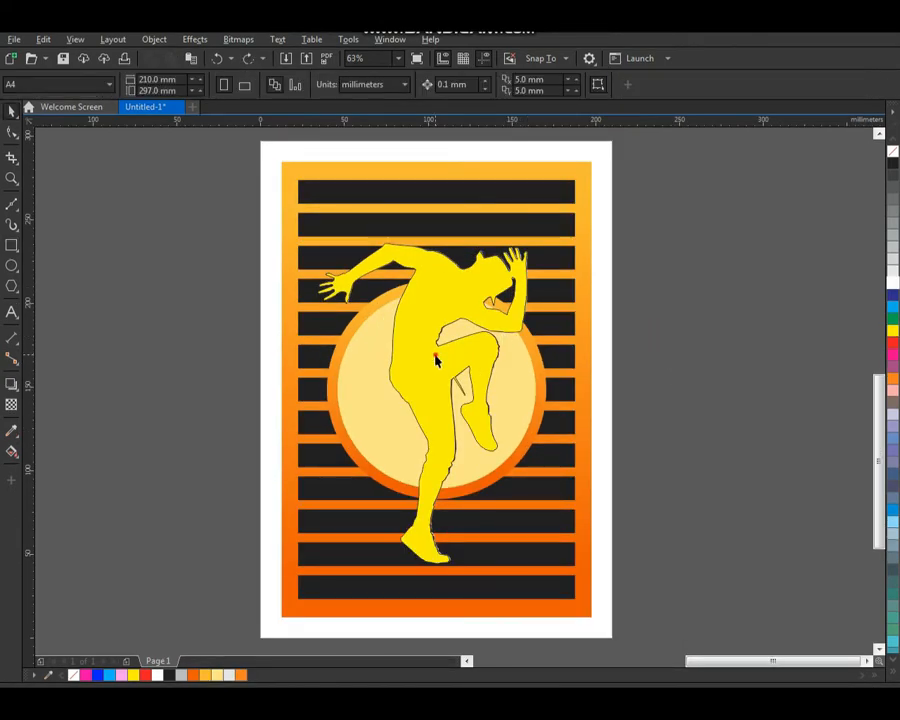
pyautogui.moveTo(435, 356); pyautogui.dragTo(462, 357)
pyautogui.hotkey('ctrl', 'z')
pyautogui.click(675, 340)
pyautogui.moveTo(470, 303); pyautogui.dragTo(498, 305)
pyautogui.hotkey('ctrl', 'z')
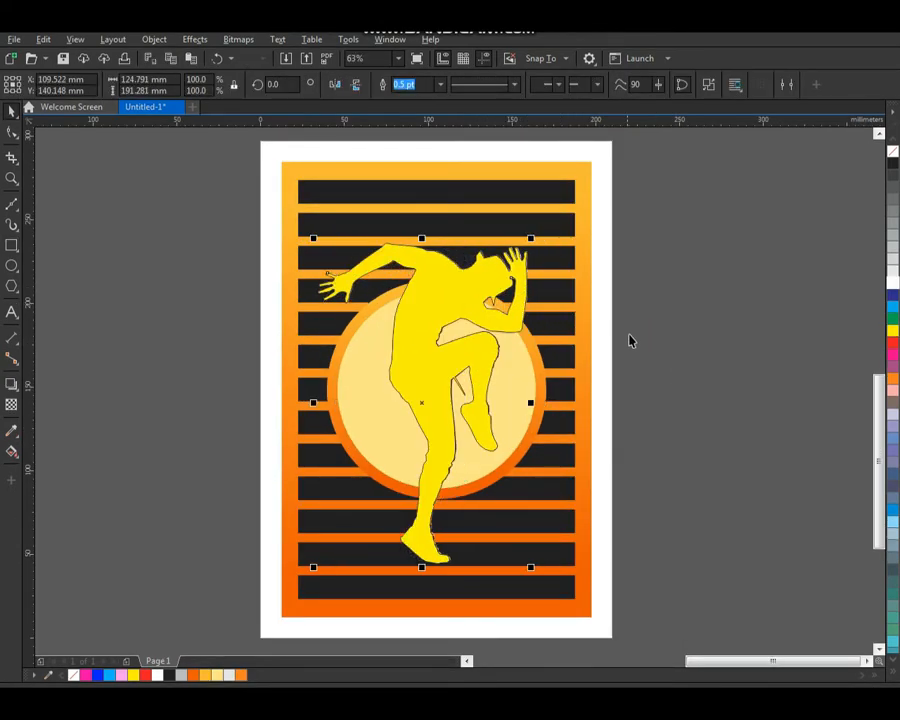
pyautogui.click(630, 337)
pyautogui.moveTo(562, 327); pyautogui.dragTo(576, 335)
pyautogui.hotkey('ctrl', 'z')
pyautogui.hotkey('ctrl', 'z')
pyautogui.click(618, 343)
pyautogui.hotkey('ctrl', 'z')
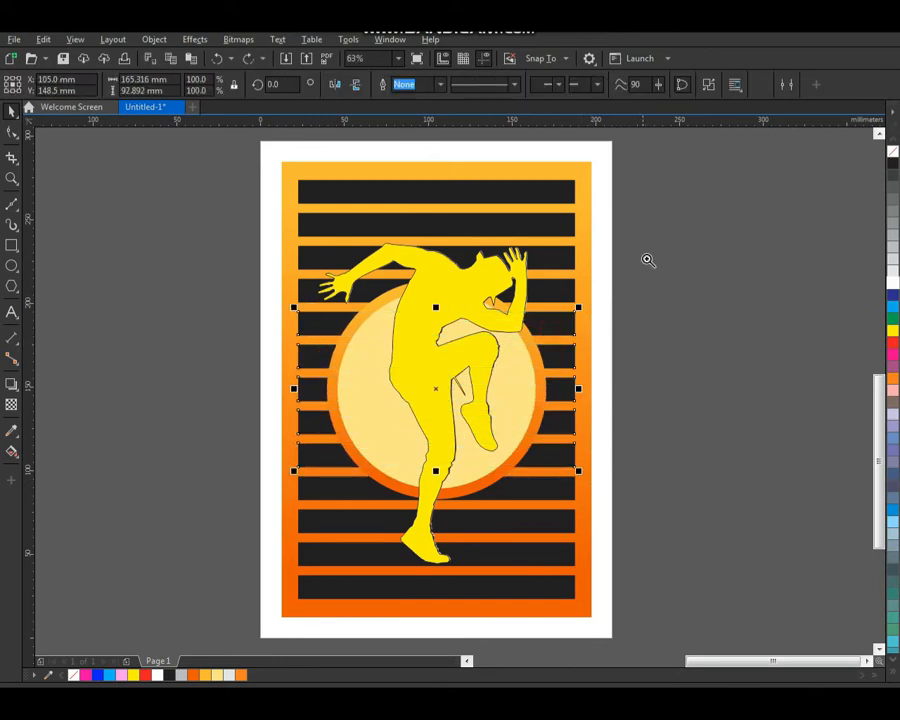
pyautogui.moveTo(648, 260); pyautogui.dragTo(334, 503)
pyautogui.click(715, 329)
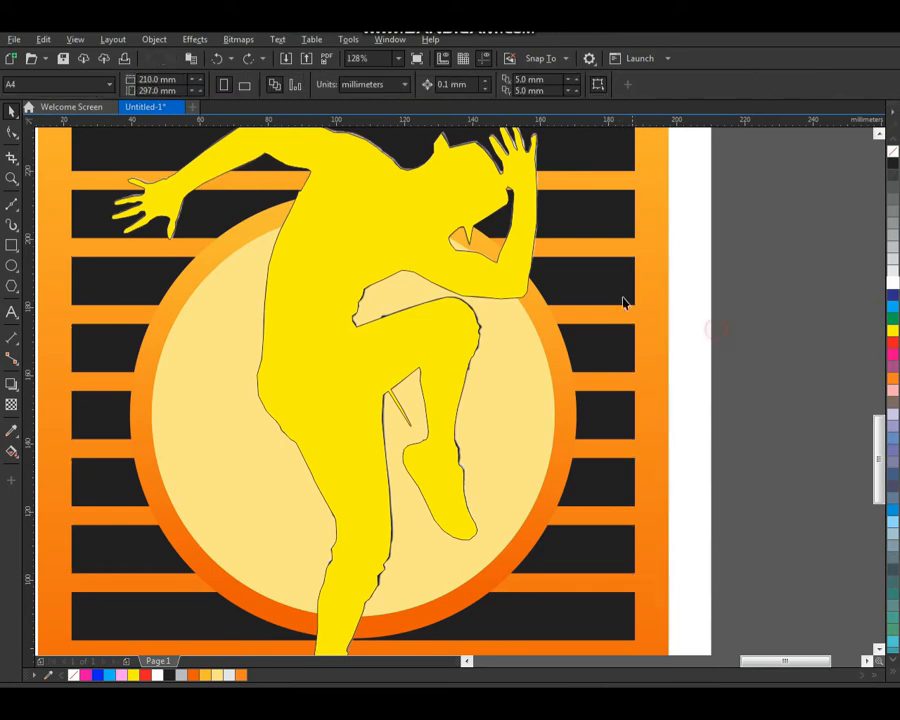
pyautogui.moveTo(609, 290); pyautogui.dragTo(622, 297)
pyautogui.hotkey('ctrl', 'z')
# Step: Create the intersection of the yellow silhouette and the combined middle black bars, and fill the resulting strips with white
pyautogui.click(476, 280)
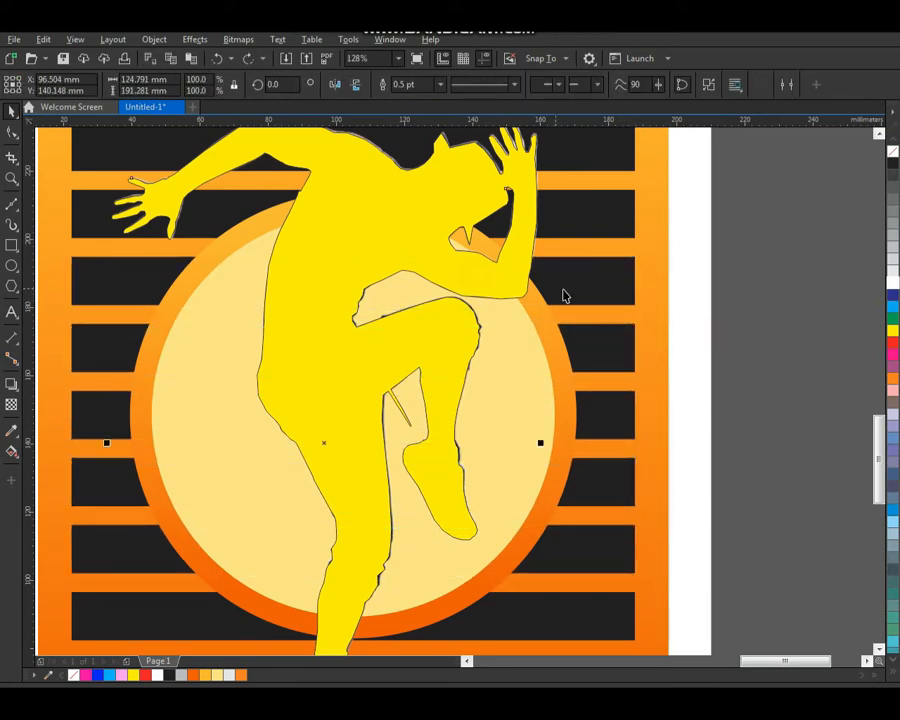
pyautogui.keyDown('shift'); pyautogui.click(587, 298); pyautogui.keyUp('shift')
pyautogui.click(453, 86)
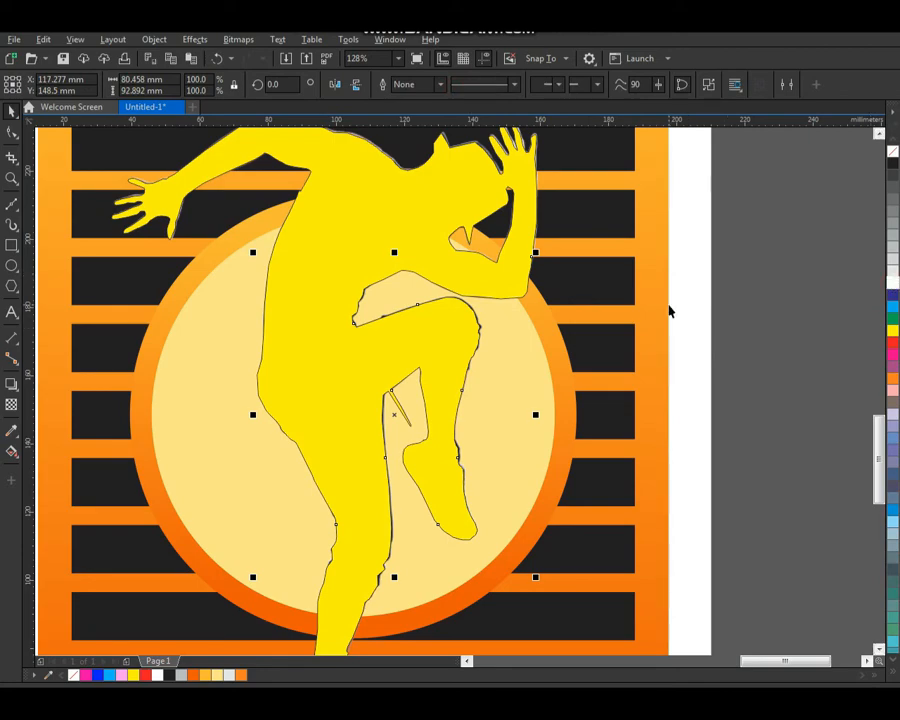
pyautogui.click(716, 297)
# Step: Delete the yellow silhouette, keeping the white strips over the dancer photo
pyautogui.click(395, 224)
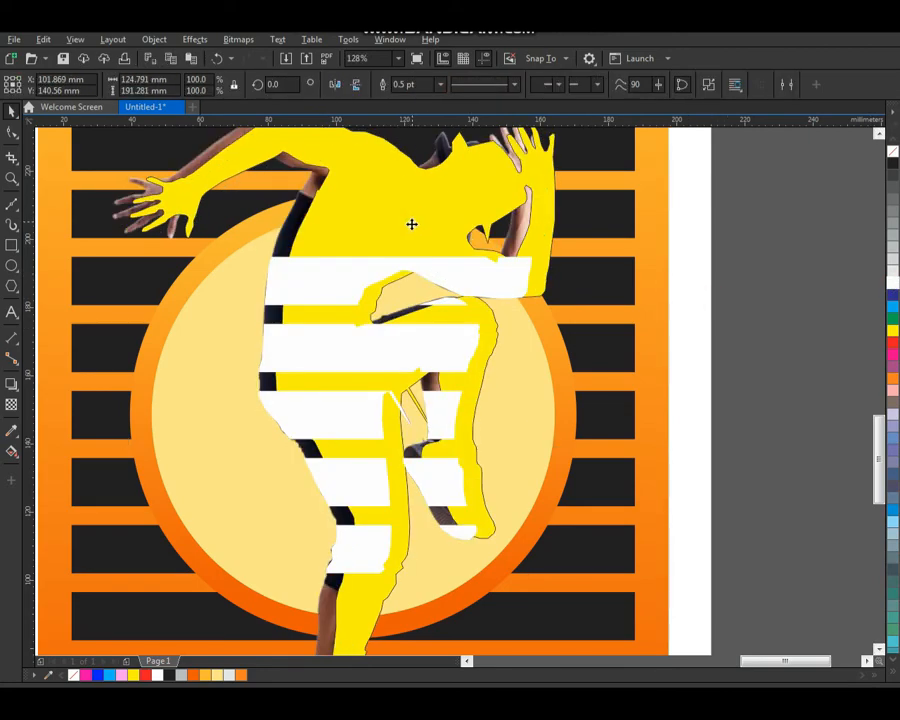
pyautogui.scroll(-3, 412, 222)
pyautogui.scroll(2, 508, 348)
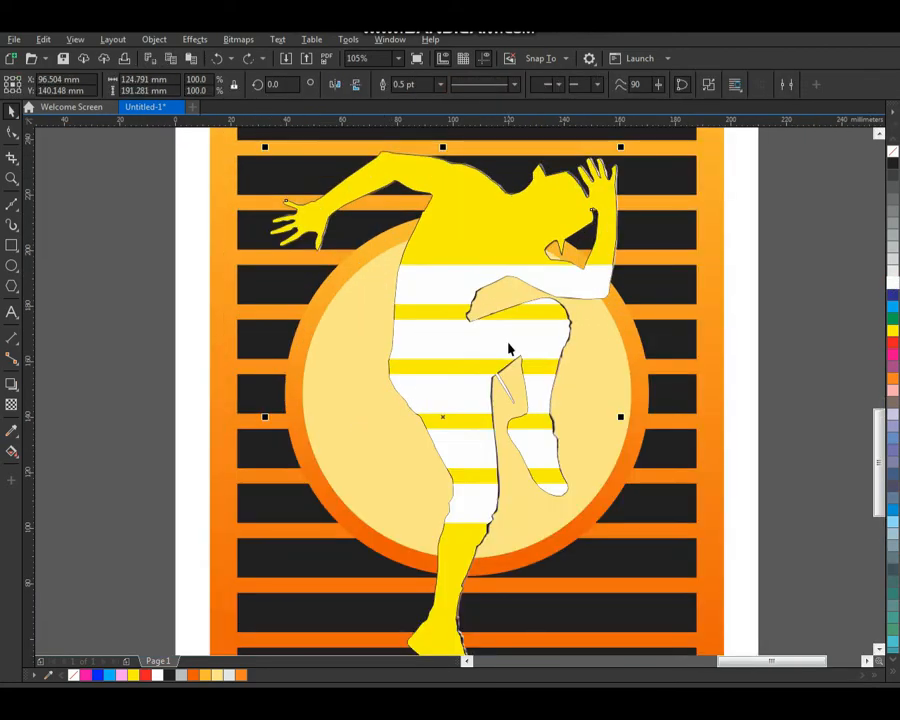
pyautogui.press('Delete')
# Step: Apply a Heat Map lens effect to the white strips over the dancer
pyautogui.click(480, 296)
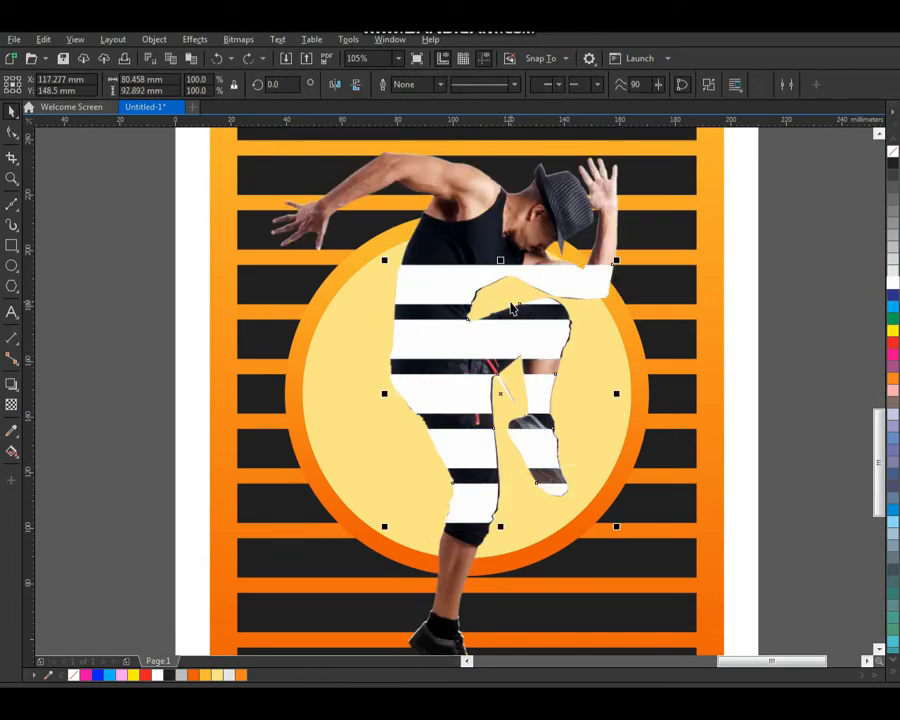
pyautogui.moveTo(494, 293); pyautogui.dragTo(510, 292)
pyautogui.hotkey('ctrl', 'z')
pyautogui.scroll(-3, 436, 289)
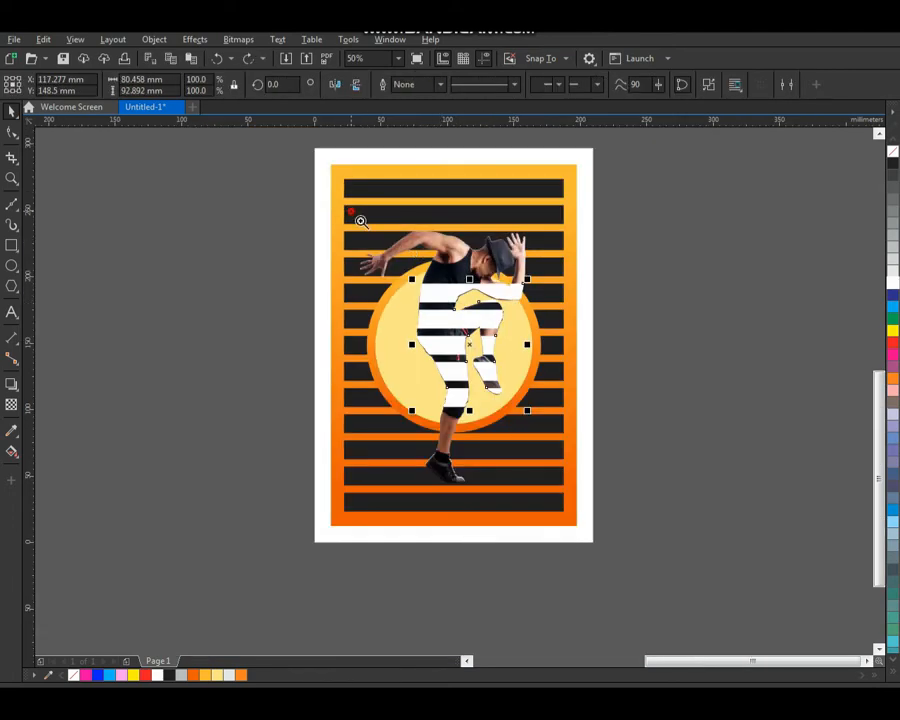
pyautogui.moveTo(358, 212); pyautogui.dragTo(622, 452)
pyautogui.click(195, 39)
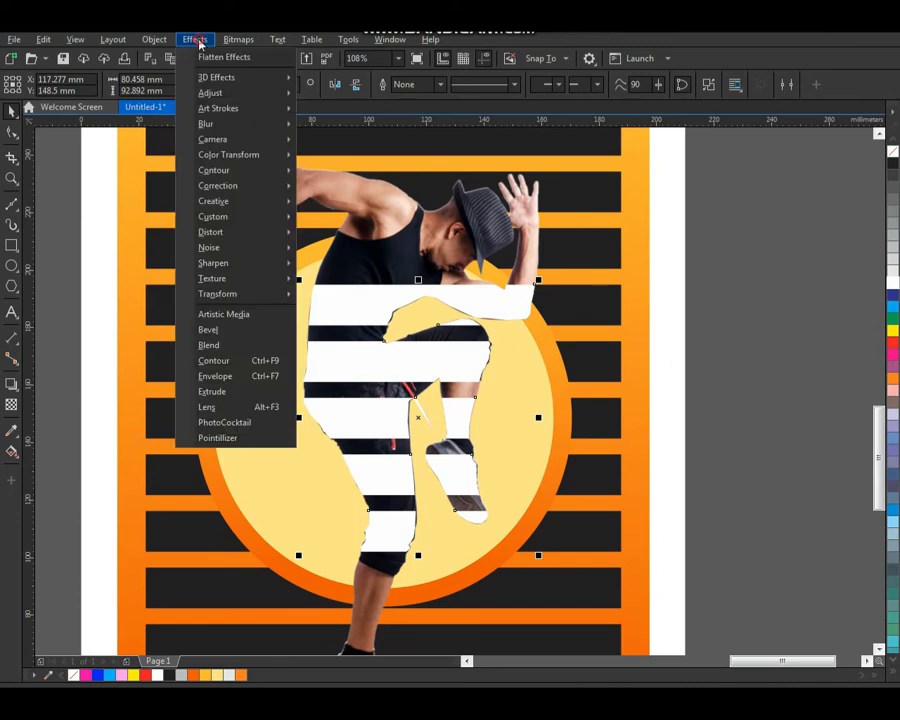
pyautogui.click(237, 408)
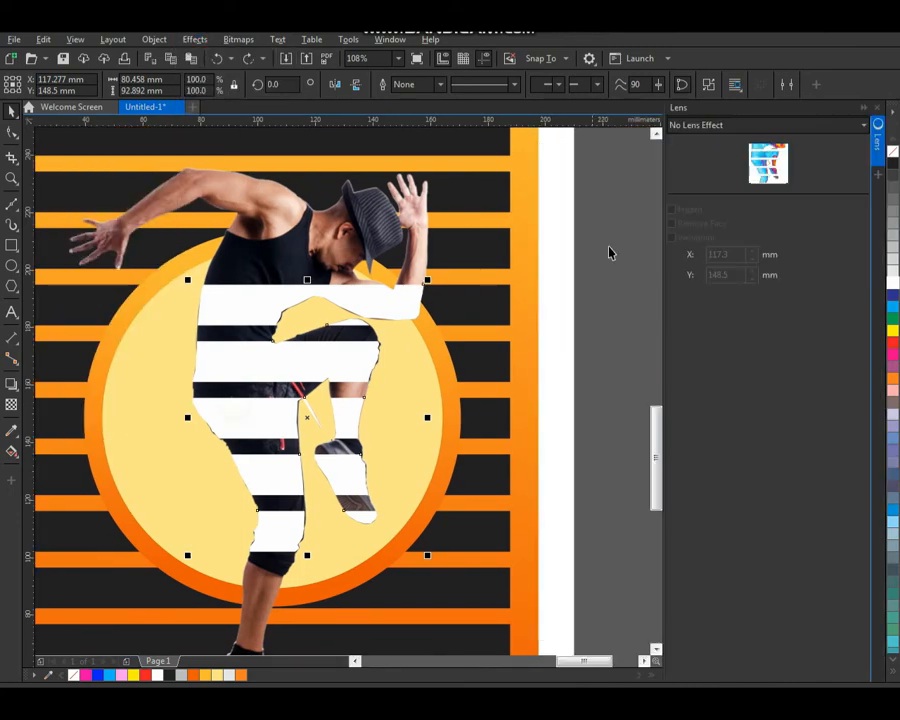
pyautogui.click(709, 125)
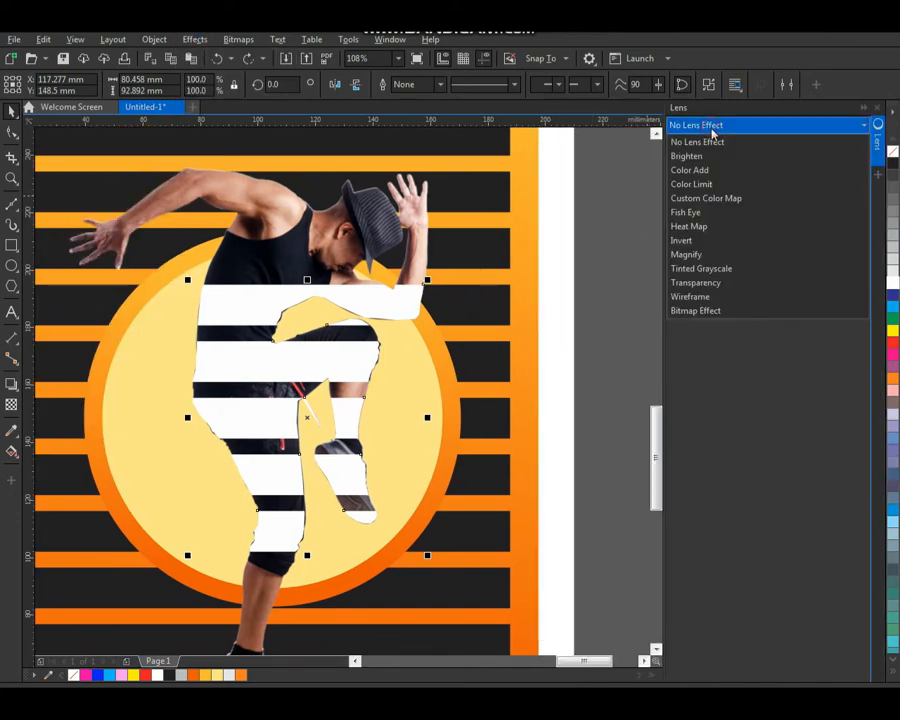
pyautogui.click(720, 227)
pyautogui.click(588, 342)
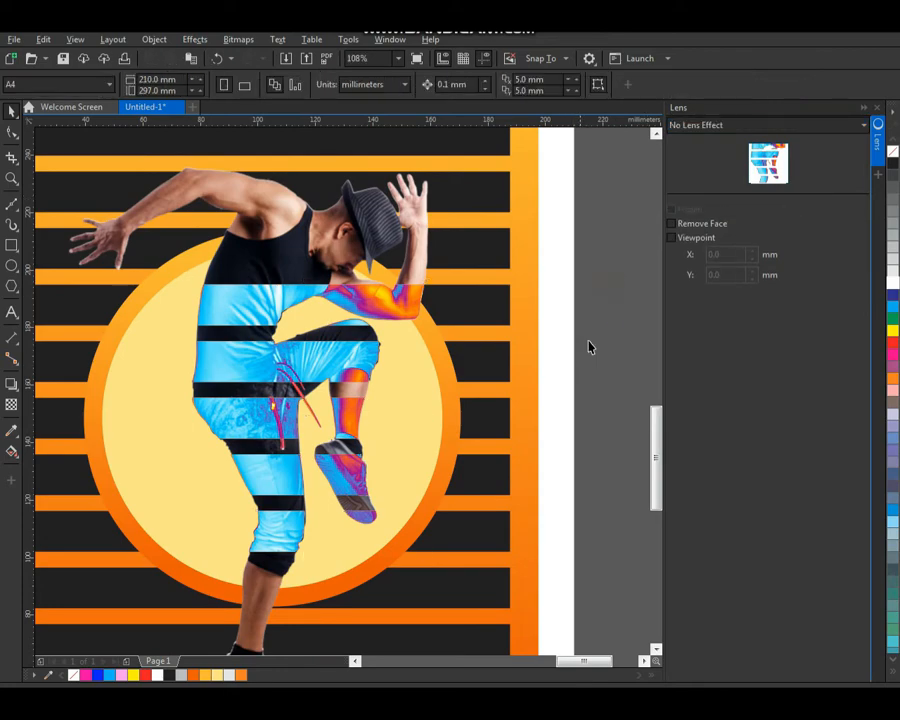
# Step: Close the Lens settings and add the text "JUST DANCE" on two lines beside the poster page
pyautogui.scroll(-2, 612, 335)
pyautogui.click(876, 107)
pyautogui.click(753, 287)
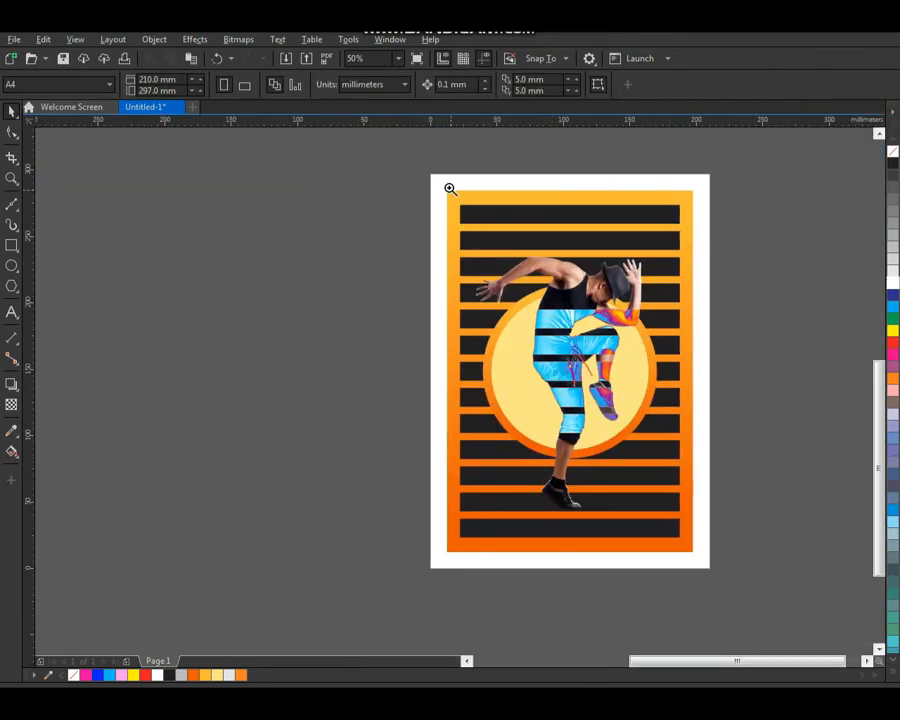
pyautogui.moveTo(450, 188); pyautogui.dragTo(690, 550)
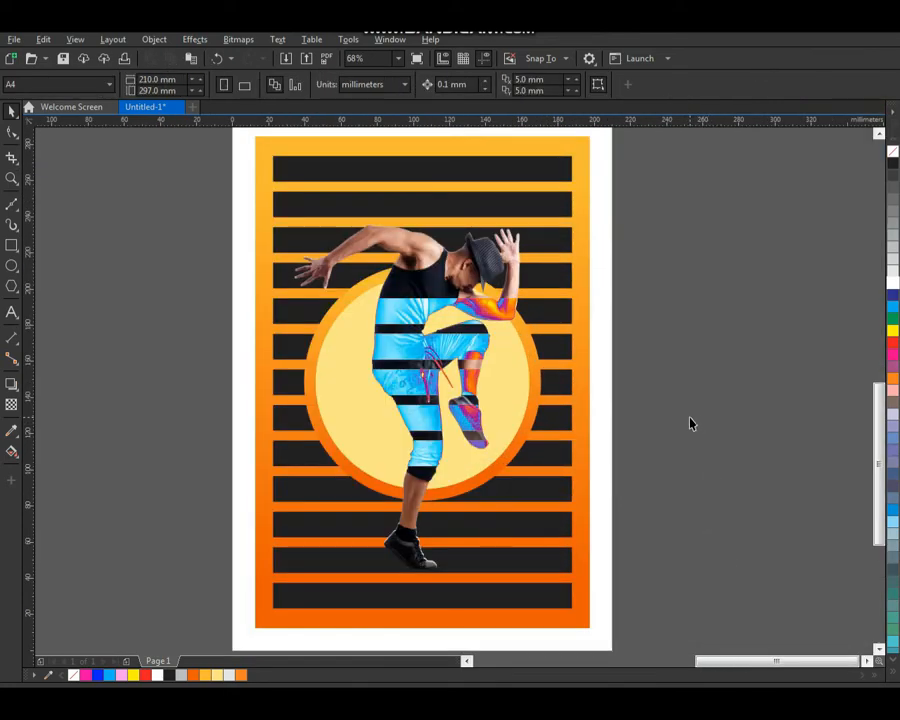
pyautogui.press('F8')
pyautogui.click(653, 390)
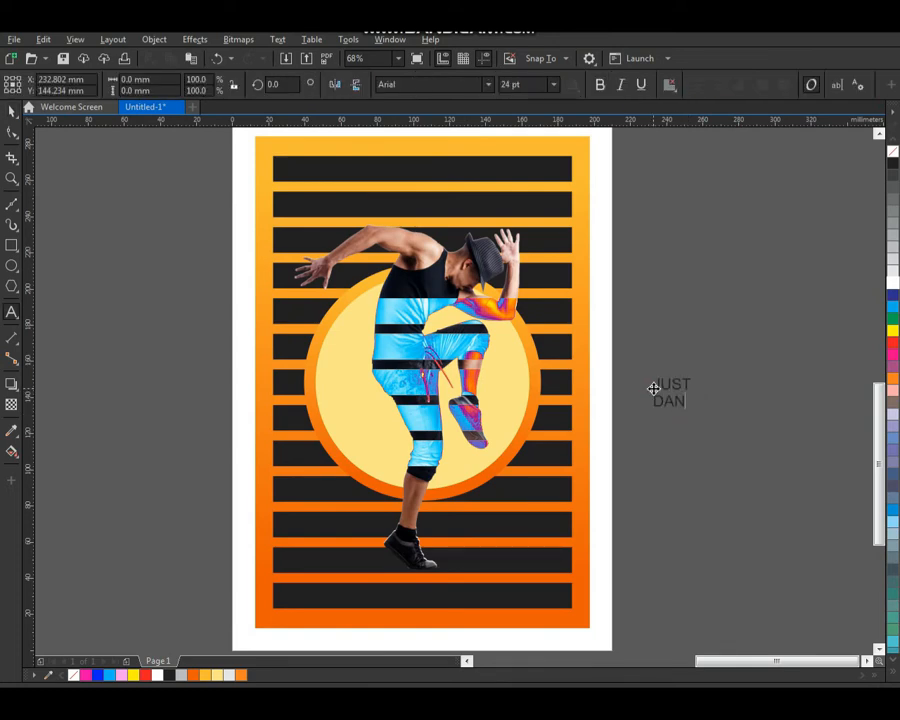
pyautogui.write('JUST')
pyautogui.press('Return')
pyautogui.write('DANCE')
# Step: Change the font of the JUST DANCE text to ContextBlackSSi and shift the text slightly beside the page
pyautogui.click(489, 86)
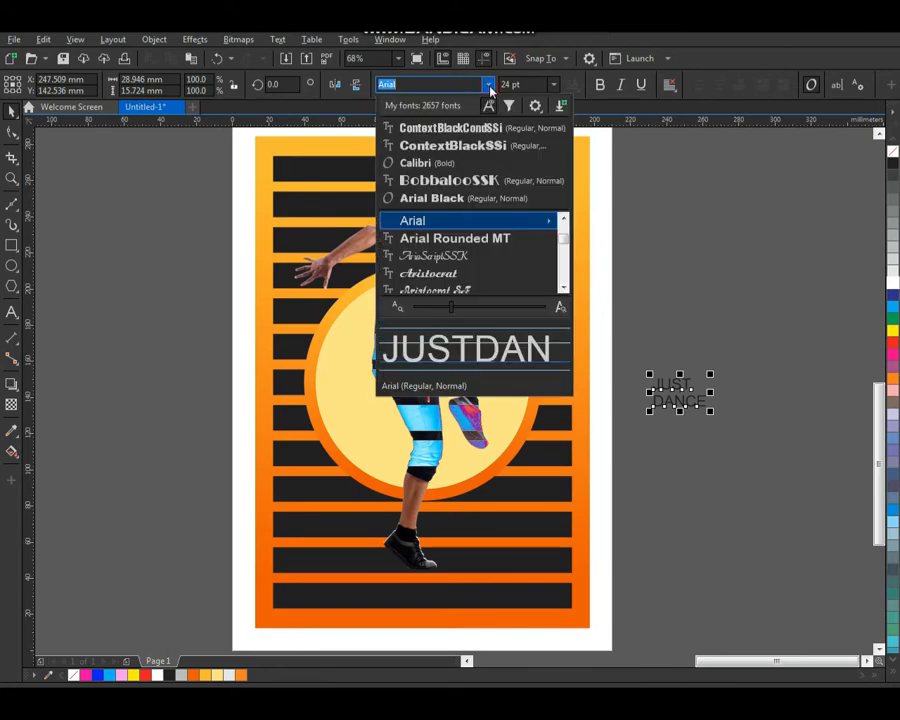
pyautogui.click(488, 147)
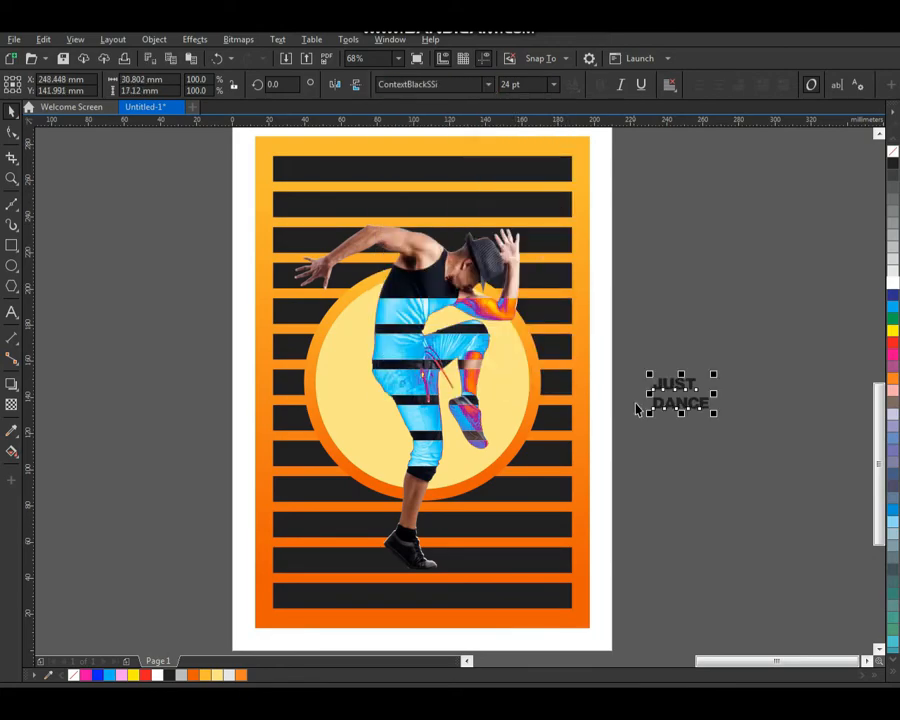
pyautogui.moveTo(681, 410); pyautogui.dragTo(674, 393)
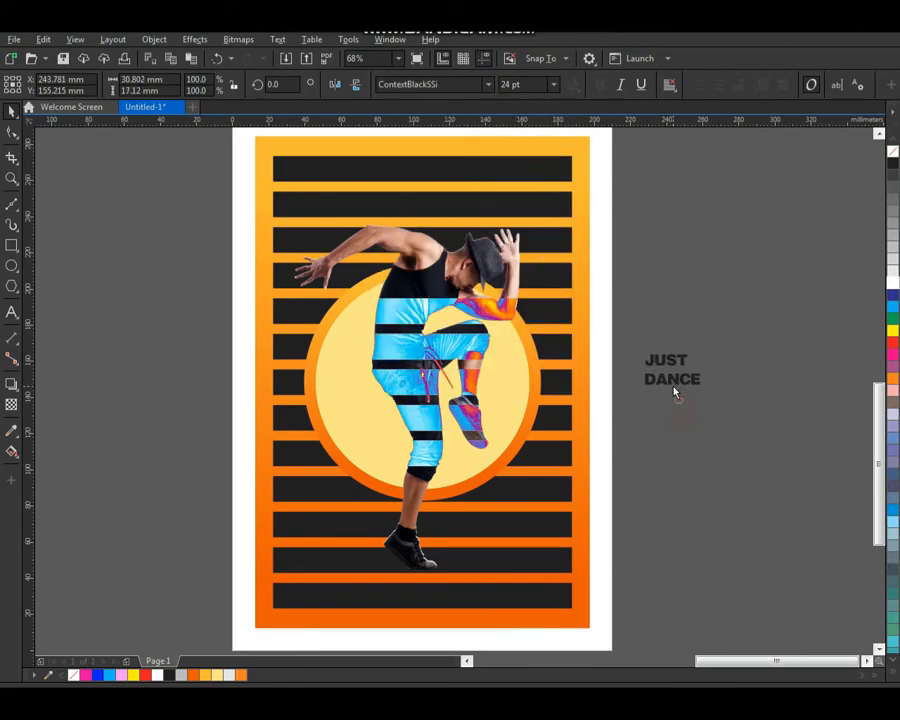
pyautogui.click(699, 430)
pyautogui.press('F2')
pyautogui.moveTo(760, 259); pyautogui.dragTo(215, 500)
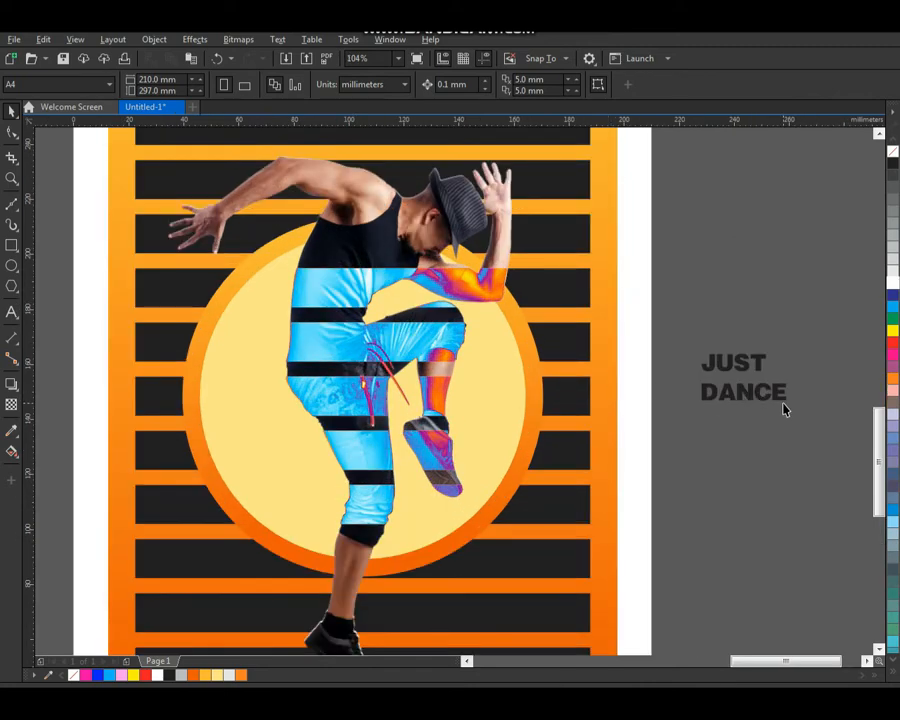
# Step: Break the text into separate lines and place JUST over the dancer, enlarged to about 83 mm wide
pyautogui.moveTo(760, 366); pyautogui.dragTo(252, 302)
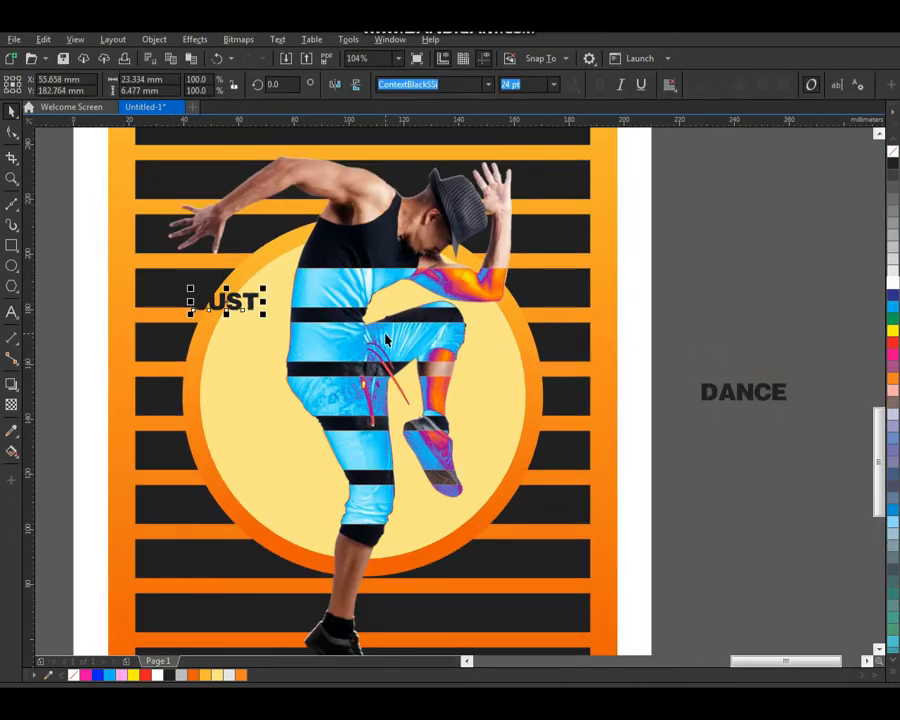
pyautogui.scroll(-2, 386, 335)
pyautogui.press('F2')
pyautogui.moveTo(262, 259); pyautogui.dragTo(440, 381)
pyautogui.moveTo(368, 346); pyautogui.dragTo(499, 367)
# Step: Fill the word JUST with white and move it slightly down across the dancer's waist
pyautogui.press('F2')
pyautogui.moveTo(547, 261); pyautogui.dragTo(158, 469)
pyautogui.click(893, 286)
pyautogui.scroll(-2, 548, 352)
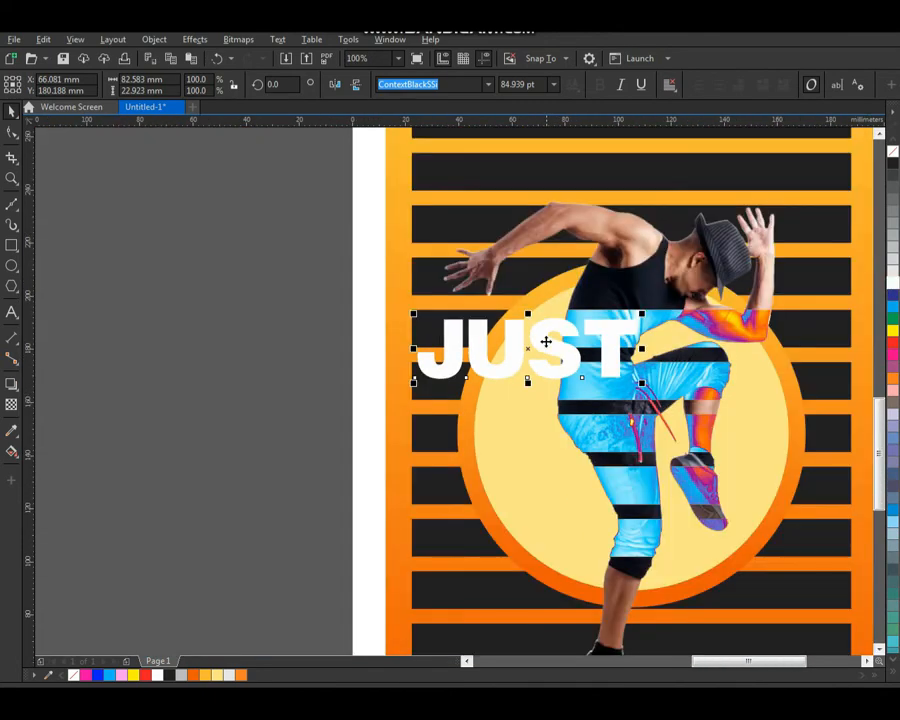
pyautogui.press('F2')
pyautogui.moveTo(485, 288); pyautogui.dragTo(716, 483)
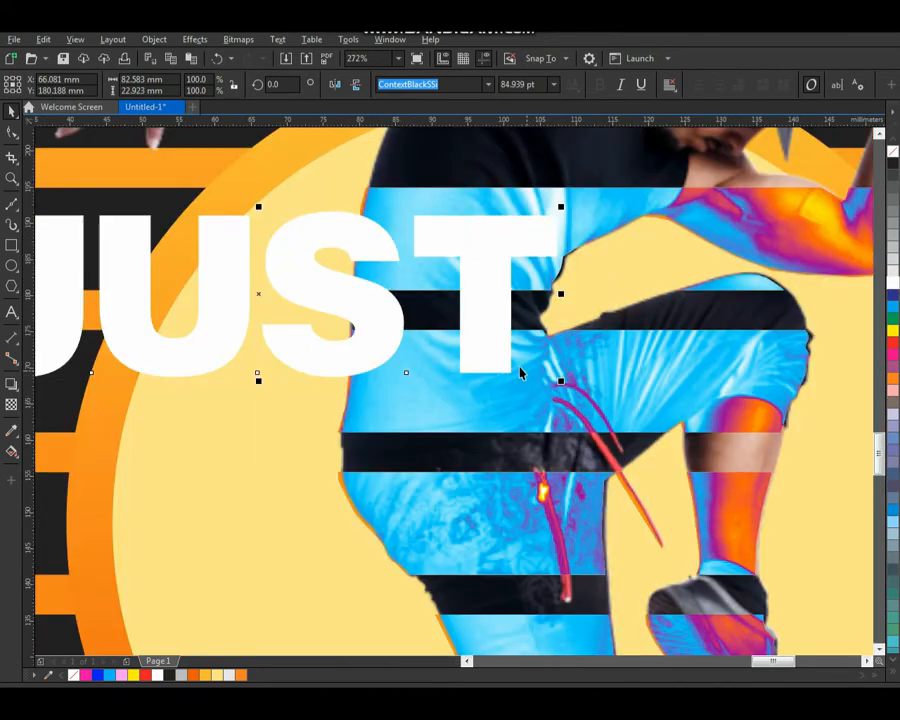
pyautogui.moveTo(492, 345); pyautogui.dragTo(494, 398)
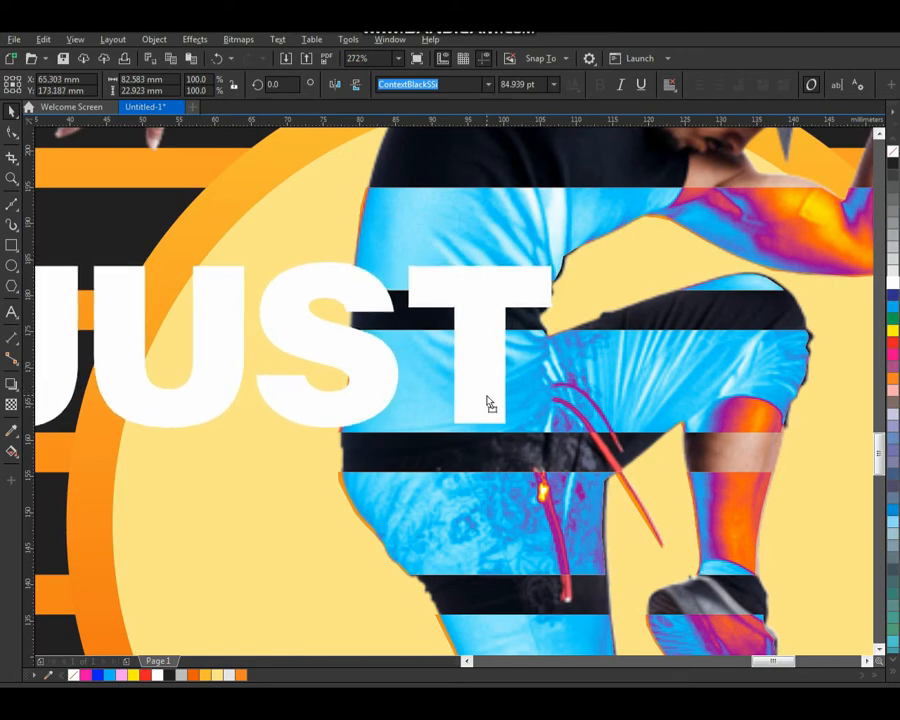
pyautogui.scroll(-3, 562, 390)
pyautogui.scroll(3, 295, 446)
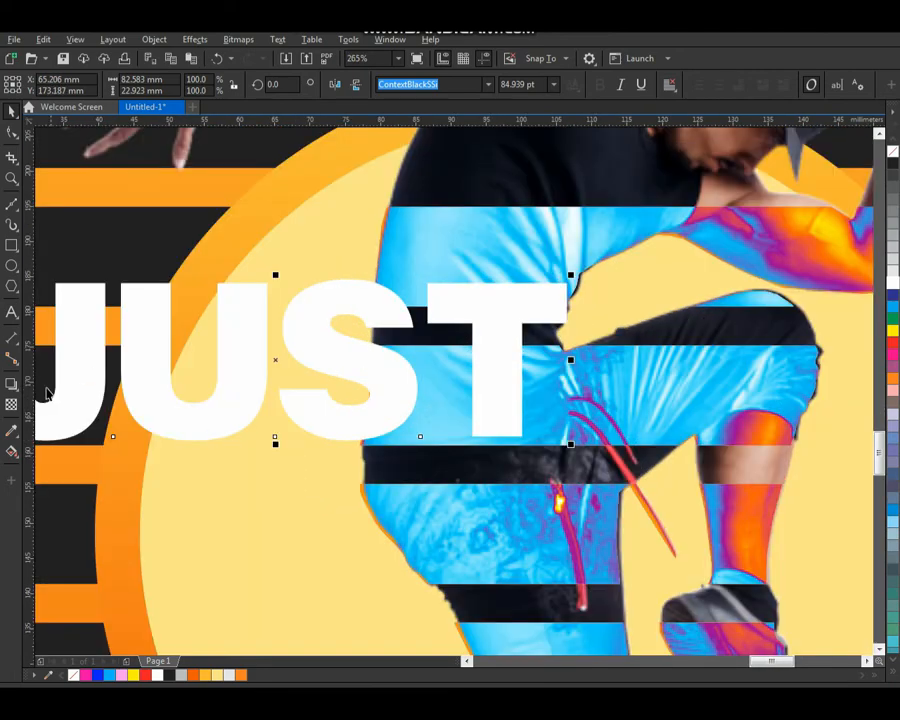
# Step: Apply a drop shadow to JUST, offset about 2.4 mm to the right and 1.2 mm down
pyautogui.click(12, 385)
pyautogui.moveTo(275, 360); pyautogui.dragTo(458, 449)
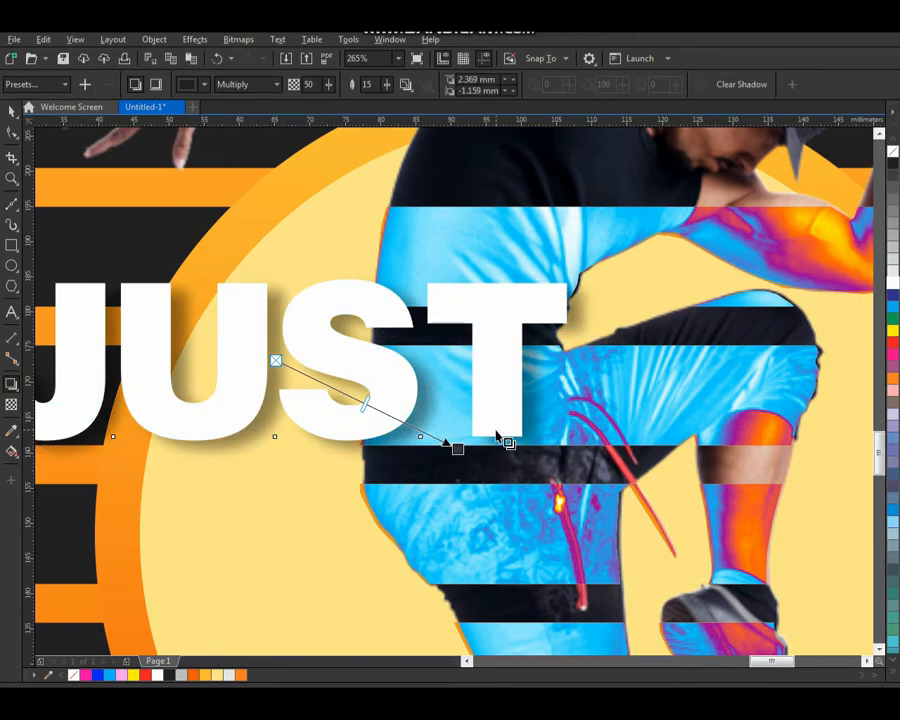
pyautogui.scroll(-3, 573, 420)
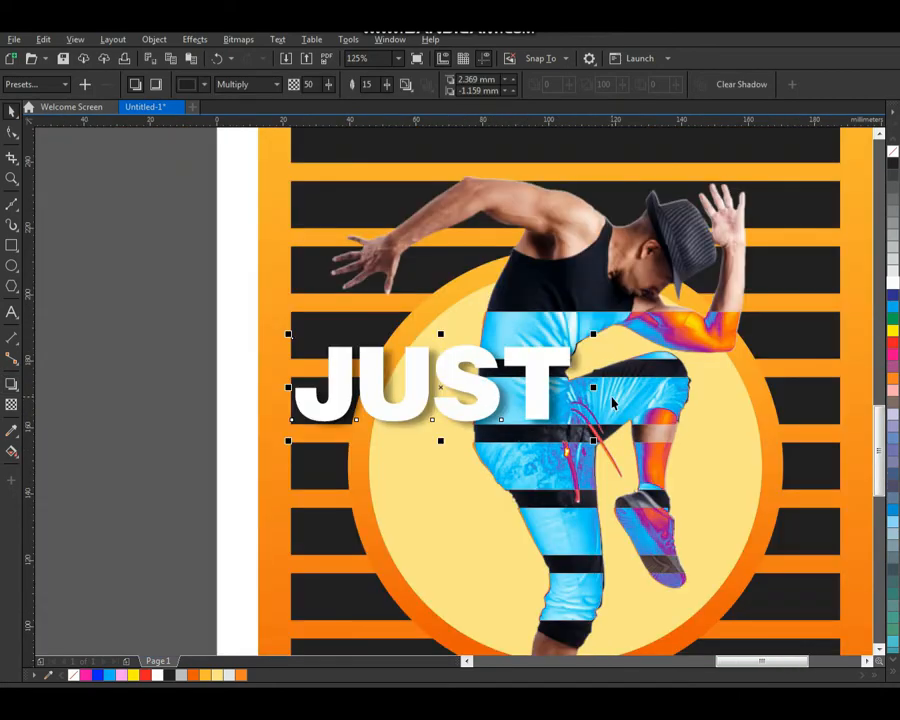
pyautogui.scroll(-1, 394, 380)
pyautogui.click(227, 334)
# Step: Place the word DANCE below and to the right of JUST, enlarged to about 68 mm wide
pyautogui.press('F2')
pyautogui.moveTo(285, 235); pyautogui.dragTo(762, 535)
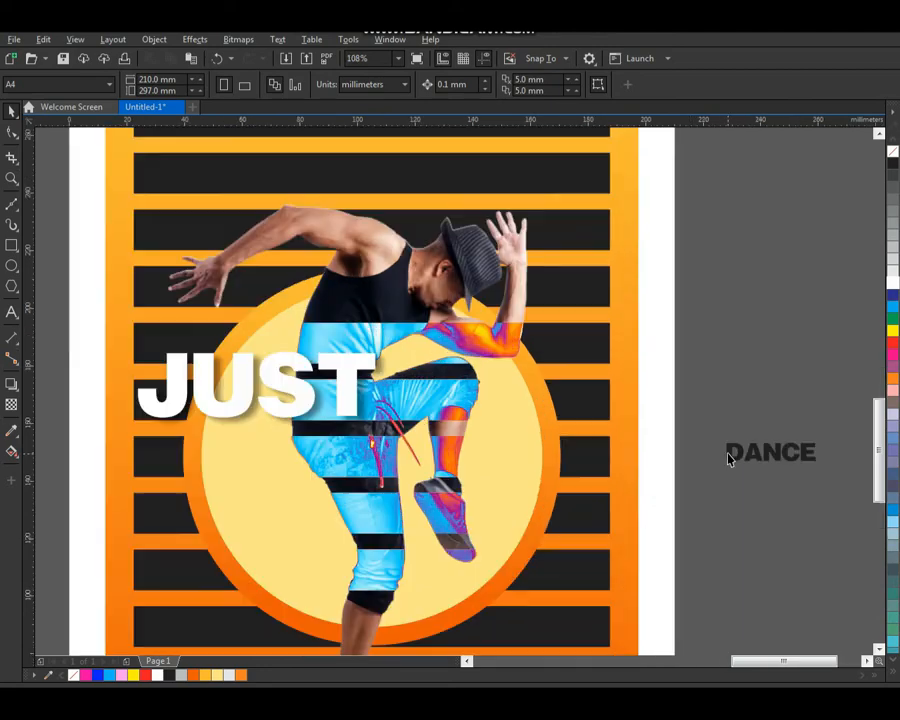
pyautogui.moveTo(778, 462); pyautogui.dragTo(378, 462)
pyautogui.moveTo(275, 396); pyautogui.dragTo(553, 549)
pyautogui.moveTo(397, 353); pyautogui.dragTo(368, 332)
pyautogui.moveTo(458, 364); pyautogui.dragTo(755, 456)
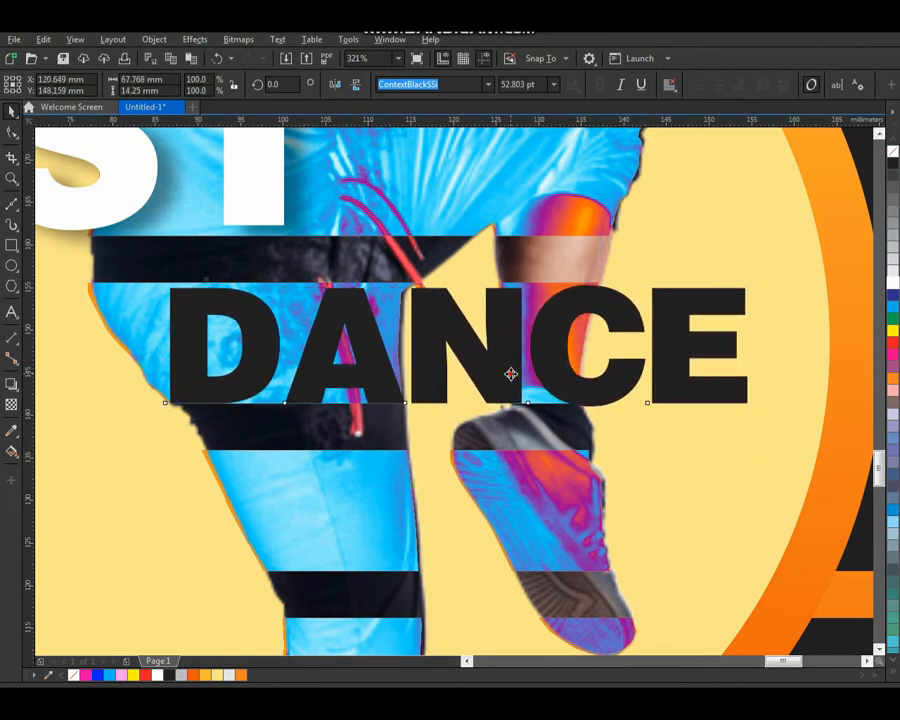
pyautogui.moveTo(512, 374); pyautogui.dragTo(546, 377)
pyautogui.scroll(-3, 546, 377)
pyautogui.moveTo(312, 265); pyautogui.dragTo(819, 557)
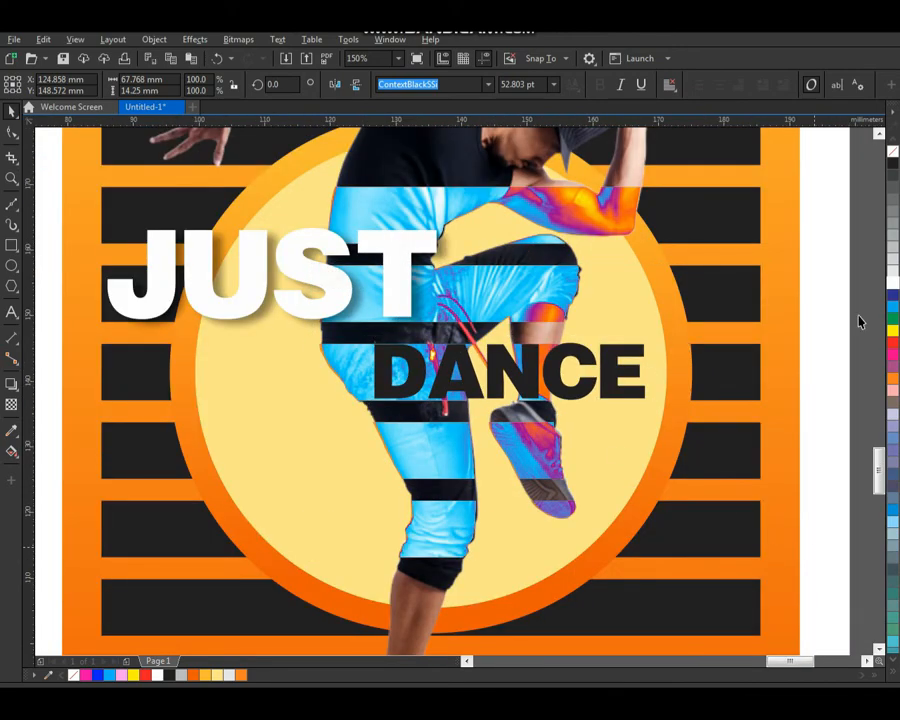
# Step: Fill DANCE with white and give it a drop shadow offset about 3.2 mm right and 1.6 mm down
pyautogui.click(894, 284)
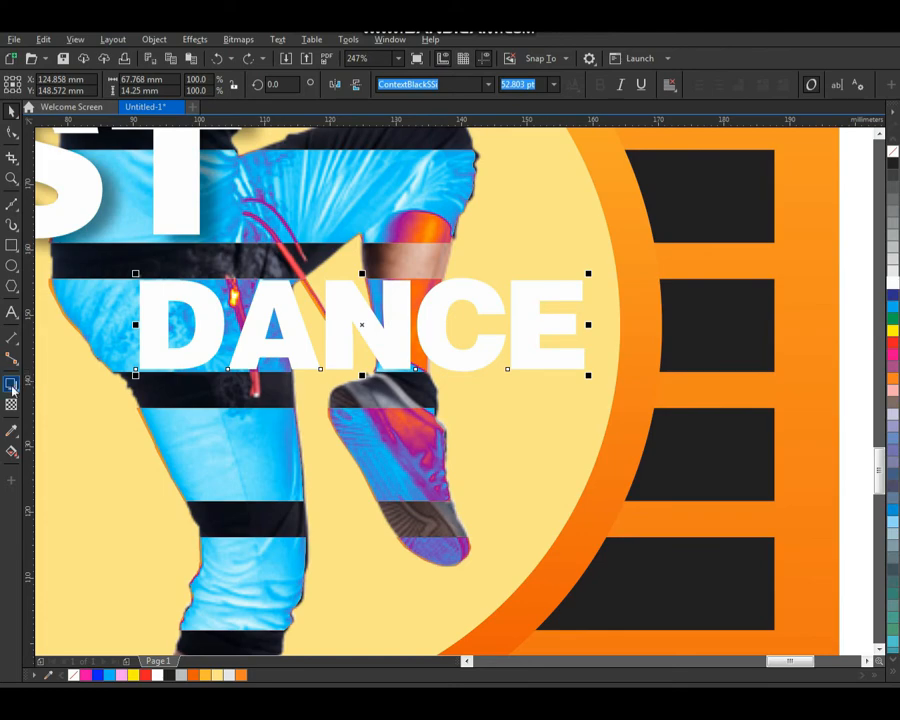
pyautogui.click(11, 385)
pyautogui.moveTo(362, 325); pyautogui.dragTo(478, 383)
pyautogui.press('space')
pyautogui.scroll(-1, 528, 381)
pyautogui.click(794, 321)
# Step: Draw a closed straight-sided outline, about 41 by 53 mm, around the dancer's raised lower leg and shoe
pyautogui.press('F2')
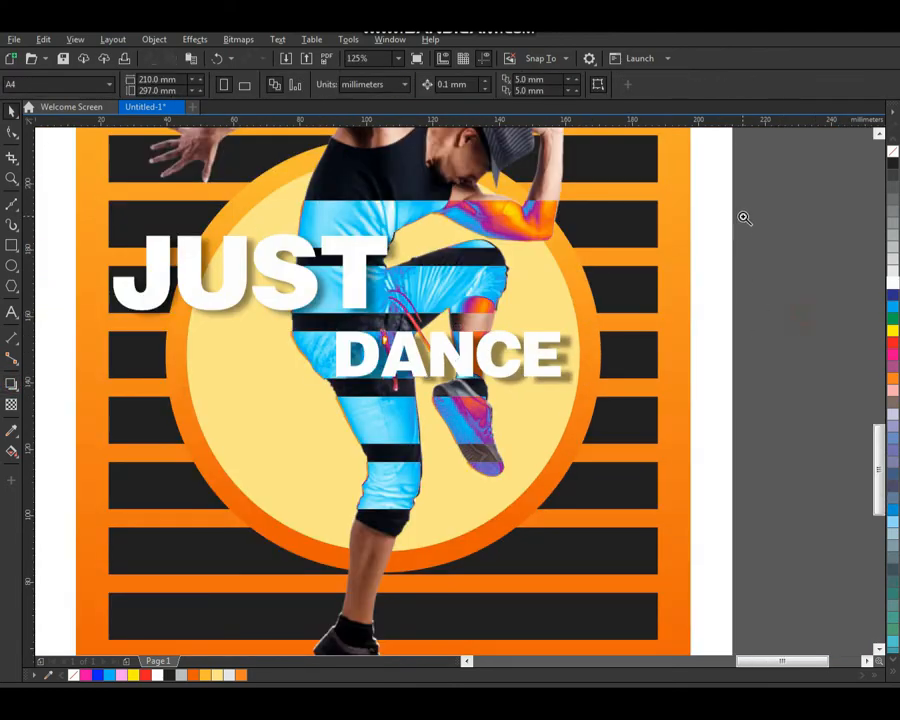
pyautogui.moveTo(744, 218); pyautogui.dragTo(331, 541)
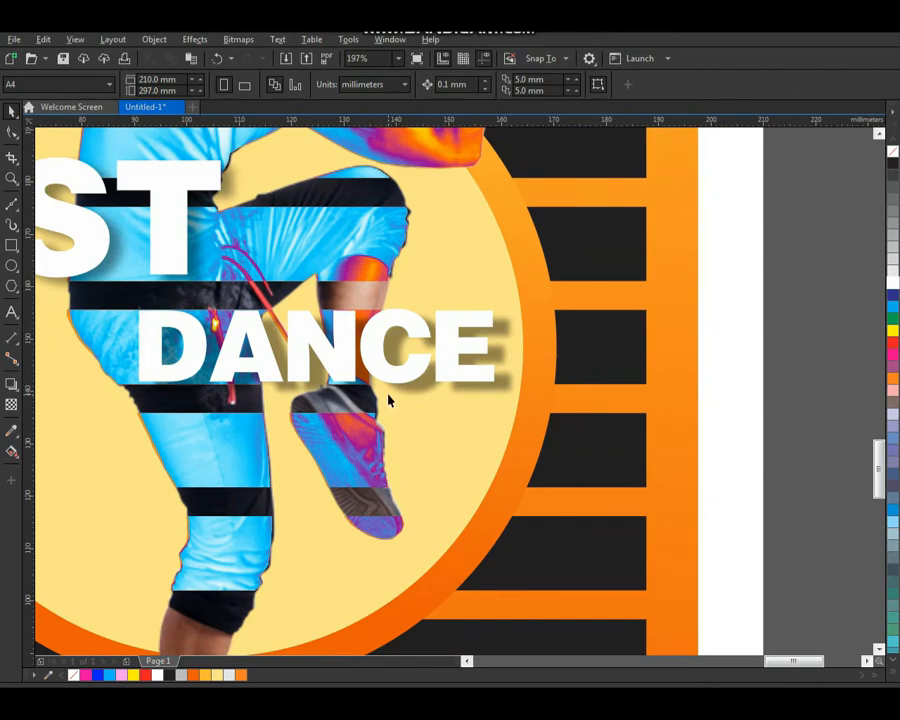
pyautogui.click(12, 206)
pyautogui.click(396, 296)
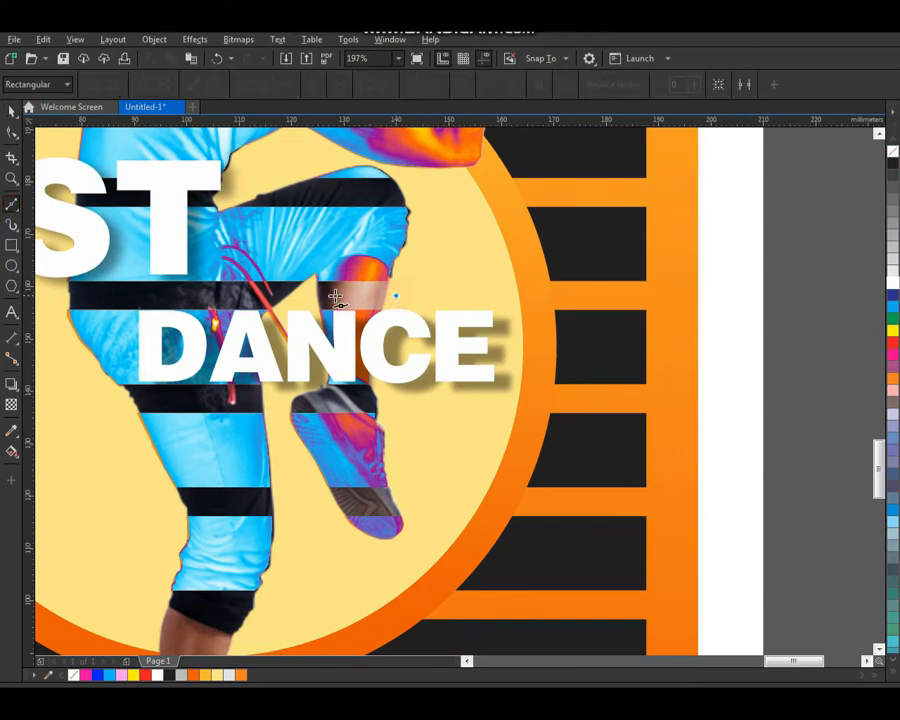
pyautogui.click(307, 296)
pyautogui.click(272, 395)
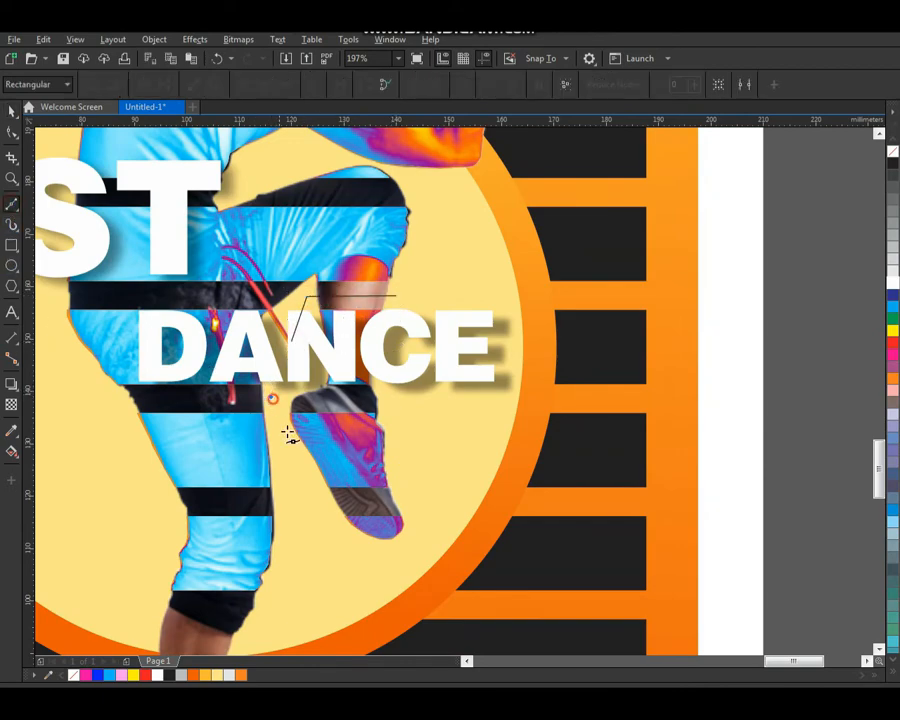
pyautogui.click(329, 545)
pyautogui.click(392, 574)
pyautogui.click(467, 567)
pyautogui.click(483, 455)
pyautogui.click(469, 398)
pyautogui.click(463, 302)
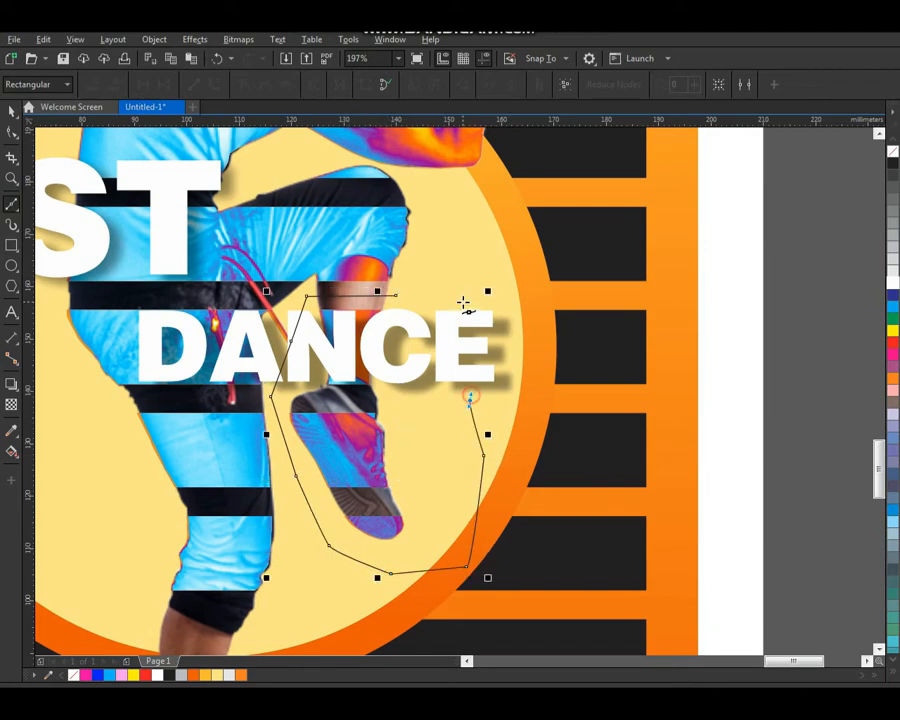
pyautogui.click(397, 296)
# Step: Intersect the outline with the dancer photo to copy the raised lower leg, and delete the outline
pyautogui.scroll(-3, 397, 296)
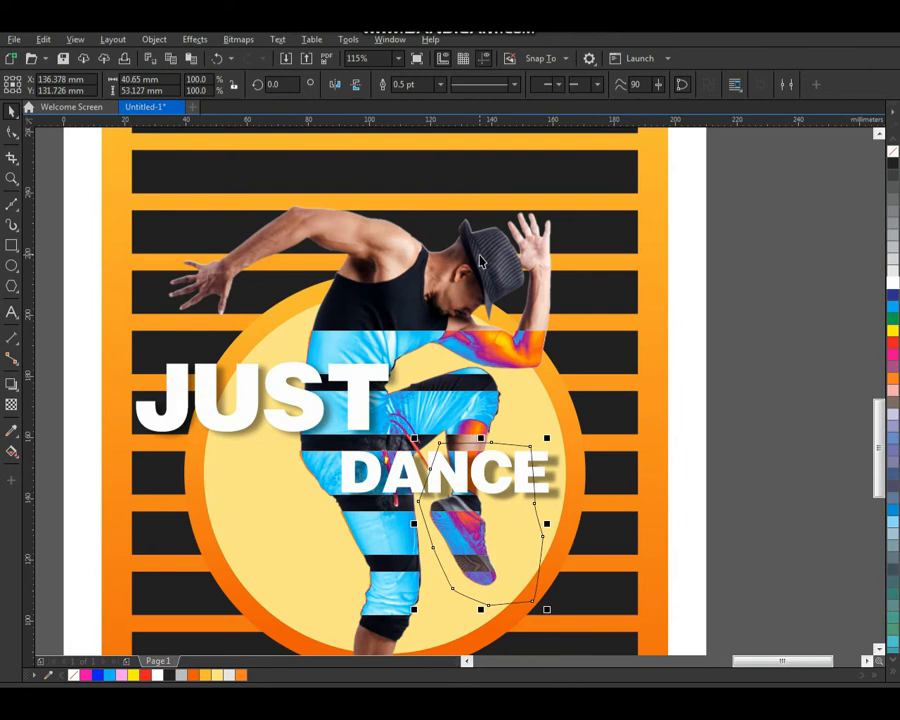
pyautogui.keyDown('shift'); pyautogui.click(480, 257); pyautogui.keyUp('shift')
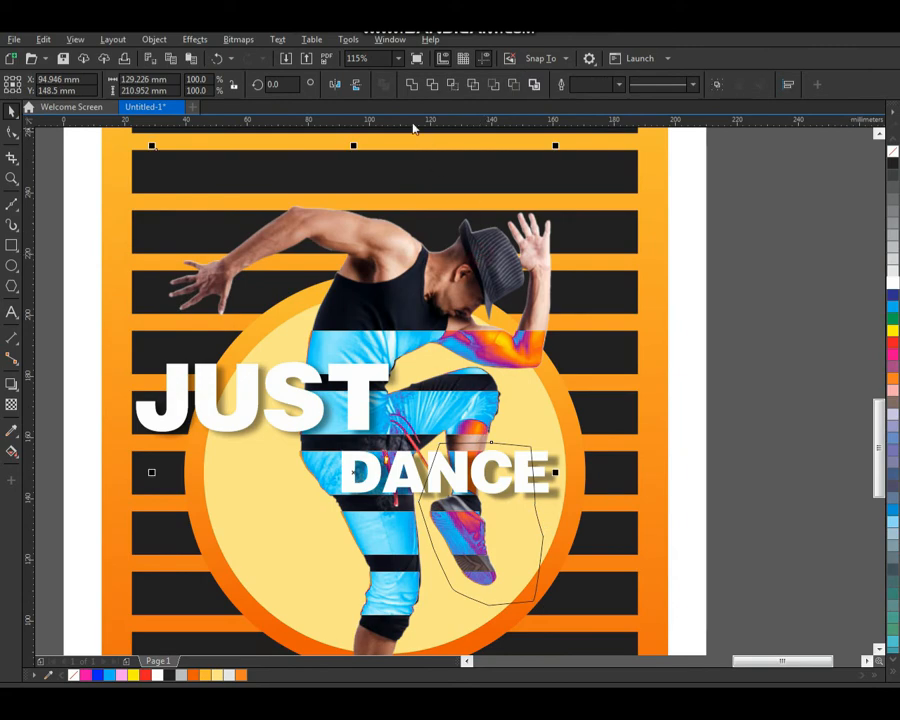
pyautogui.click(453, 86)
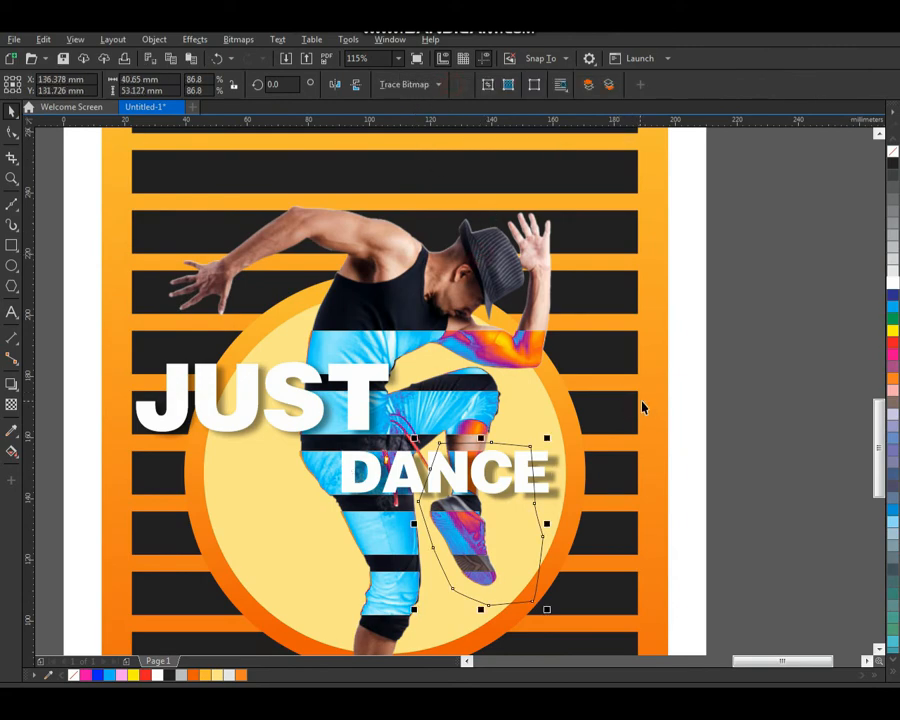
pyautogui.click(790, 442)
pyautogui.click(532, 562)
pyautogui.press('Delete')
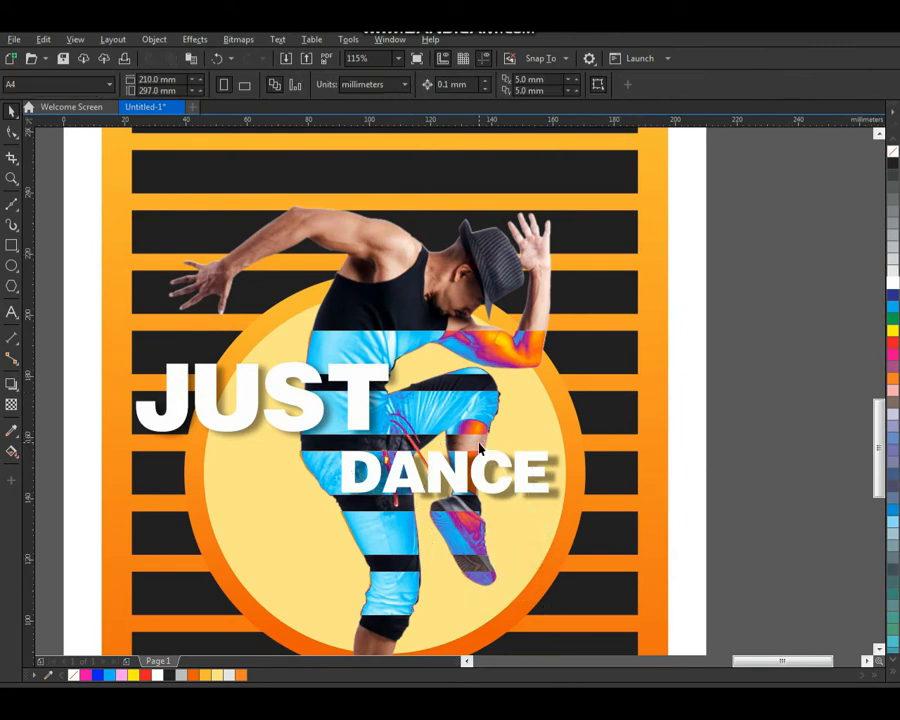
# Step: Bring the cut-out piece of the raised lower leg in front of the word DANCE
pyautogui.click(479, 448)
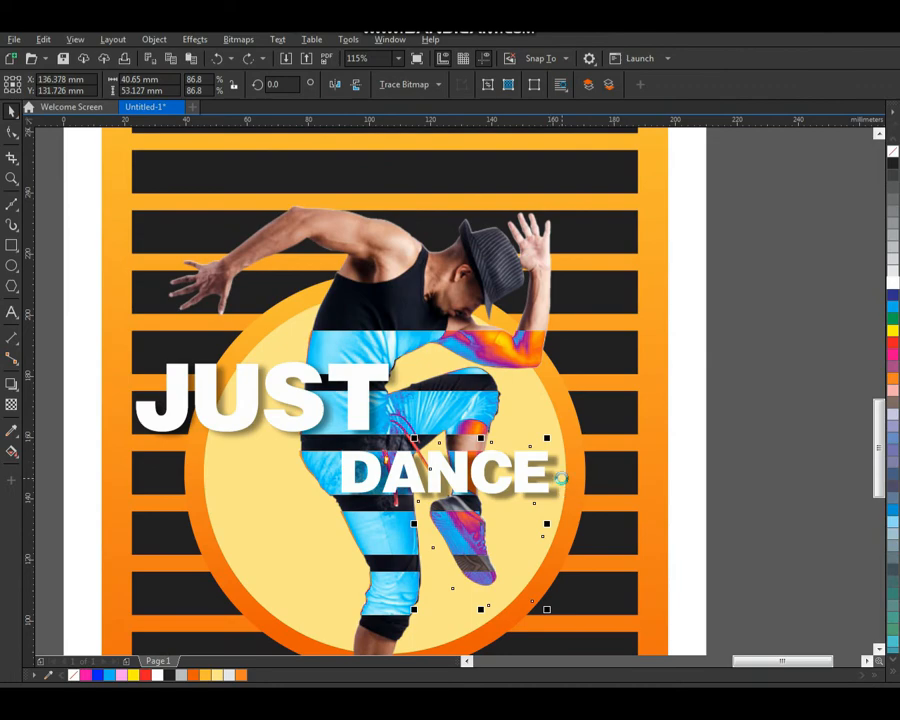
pyautogui.hotkey('shift', 'pageup')
pyautogui.click(780, 389)
pyautogui.scroll(-3, 780, 389)
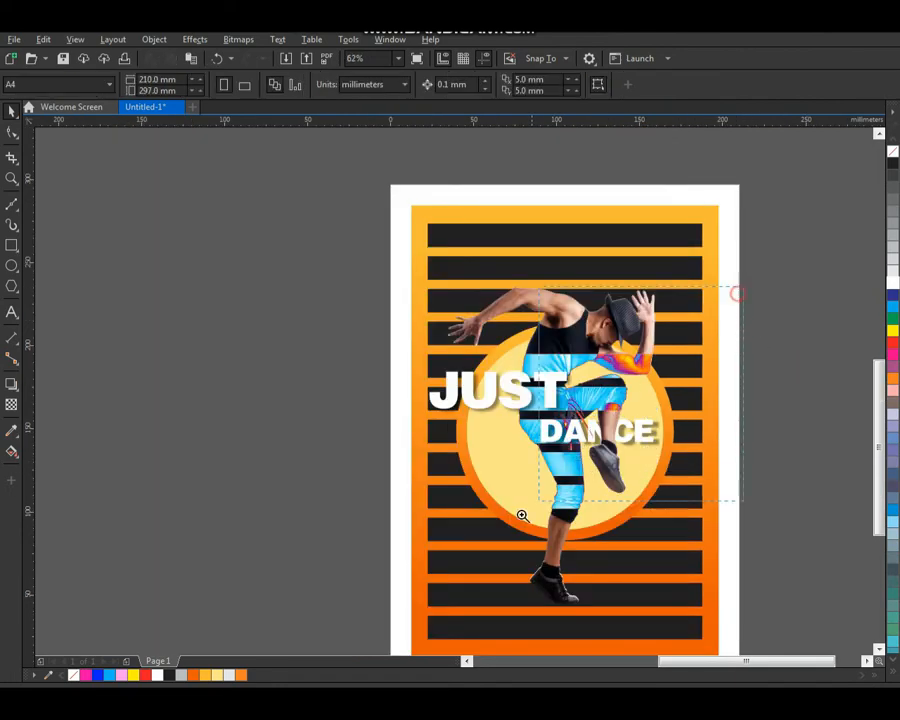
pyautogui.scroll(3, 447, 500)
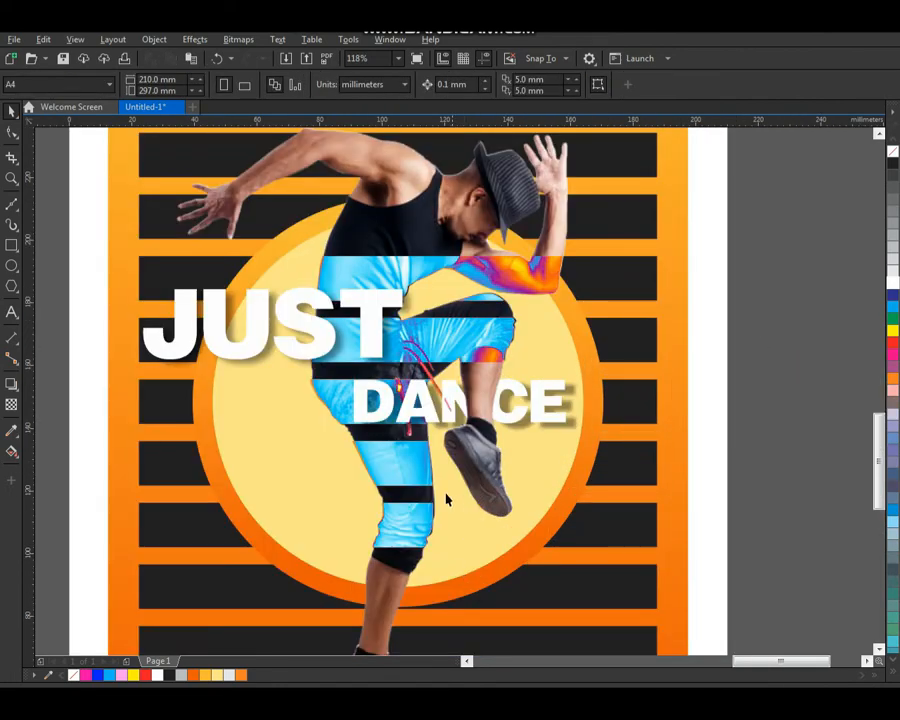
# Step: Try restacking the Heat Map strips so that they also cover the dancer's raised lower leg
pyautogui.click(329, 395)
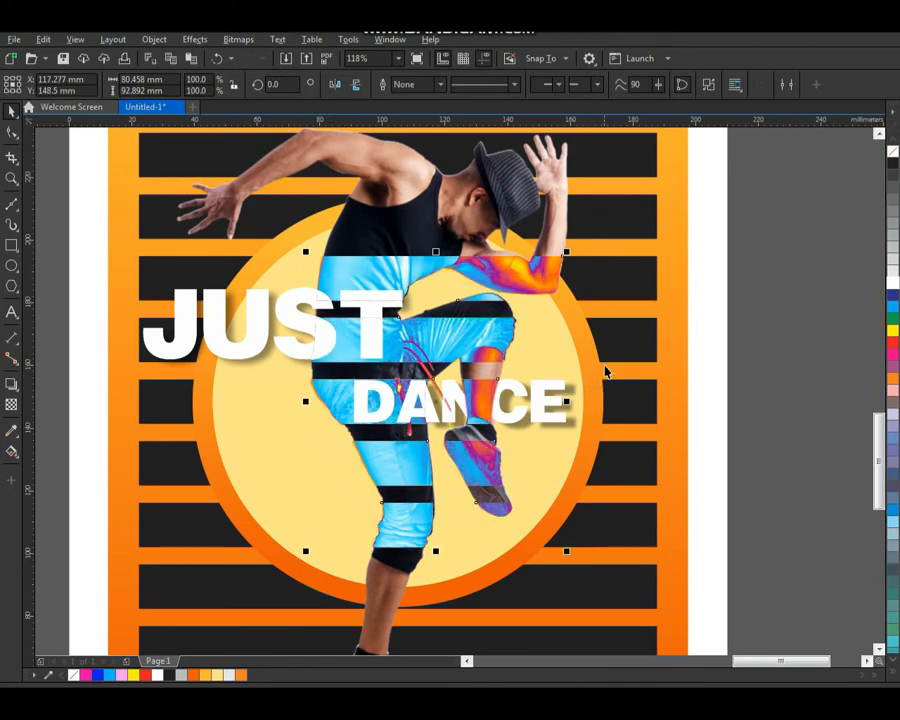
pyautogui.moveTo(605, 362); pyautogui.dragTo(384, 452)
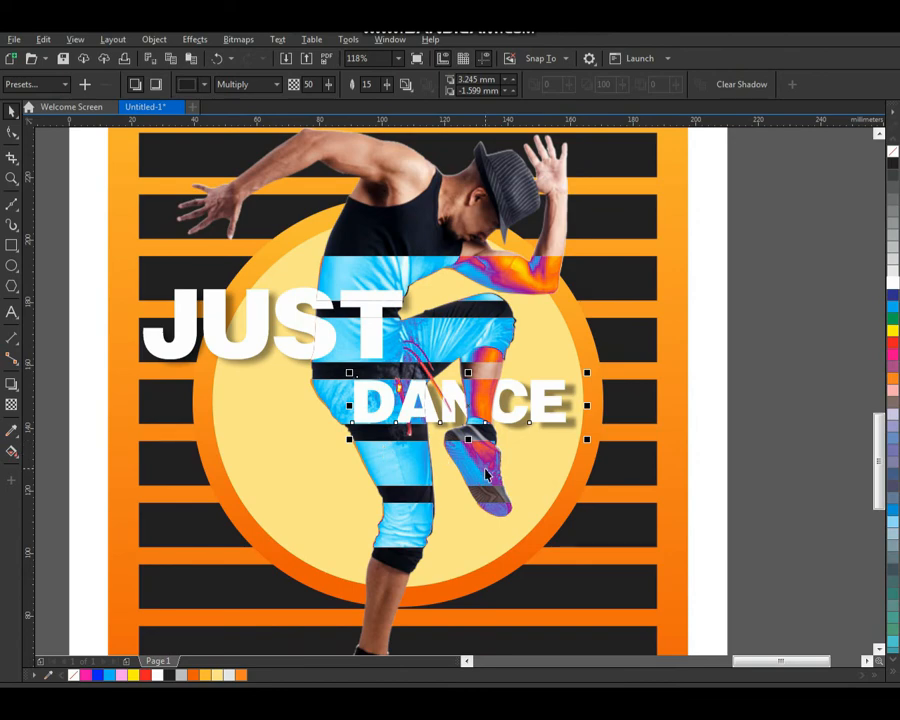
pyautogui.click(774, 389)
pyautogui.press('F2')
pyautogui.moveTo(714, 286); pyautogui.dragTo(285, 591)
pyautogui.click(440, 460)
pyautogui.scroll(-1, 552, 451)
pyautogui.click(737, 331)
pyautogui.press('F2')
pyautogui.moveTo(688, 219); pyautogui.dragTo(207, 593)
# Step: Place a copy of the original dancer photo on the empty area beside the poster
pyautogui.scroll(-2, 422, 485)
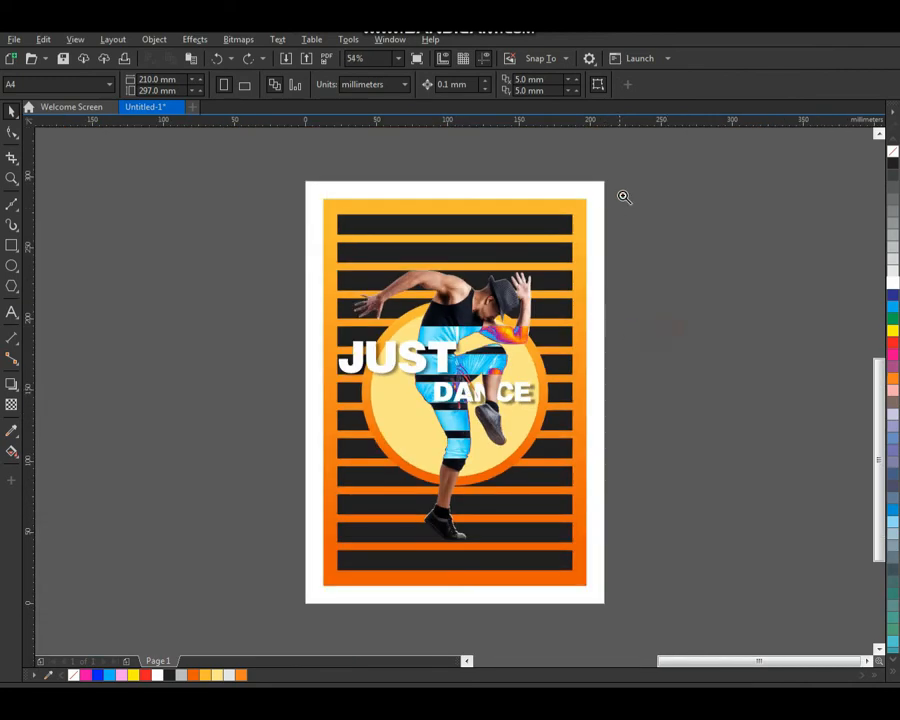
pyautogui.moveTo(624, 197); pyautogui.dragTo(283, 608)
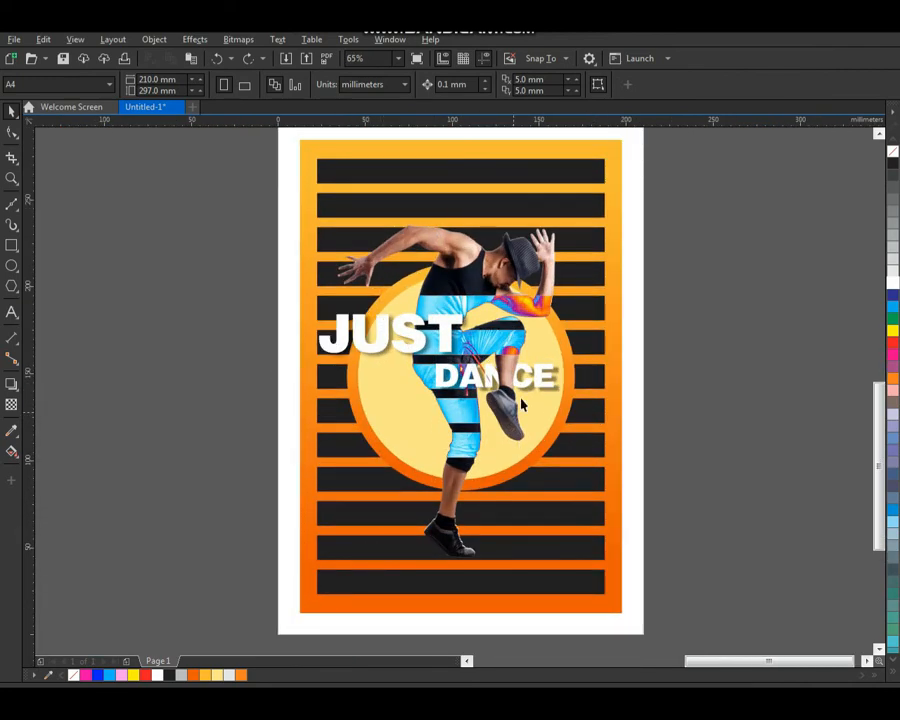
pyautogui.scroll(-2, 430, 275)
pyautogui.moveTo(352, 209); pyautogui.dragTo(538, 462)
pyautogui.click(483, 278)
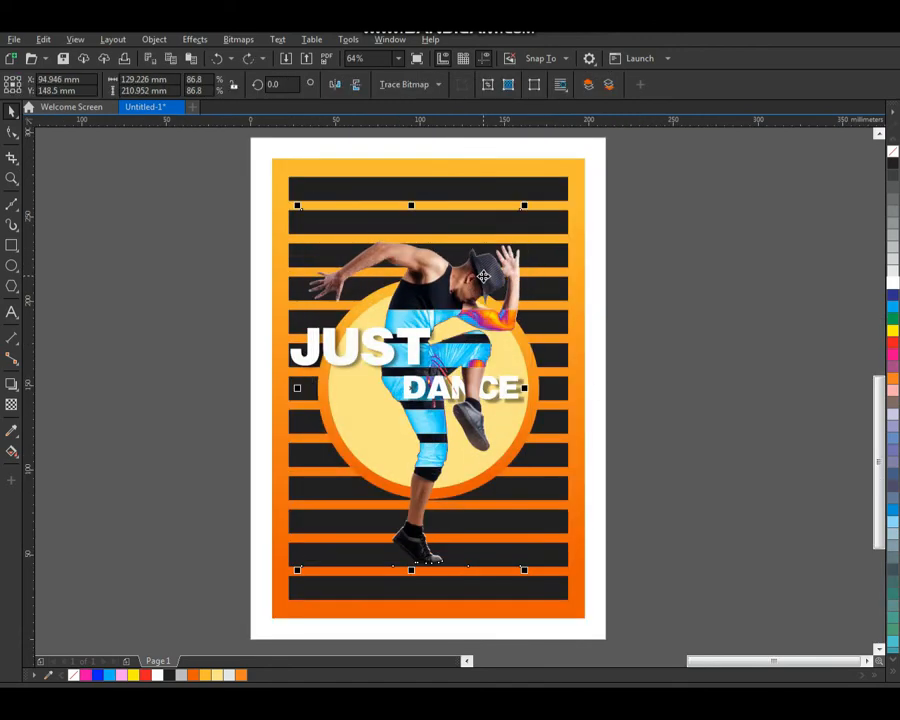
pyautogui.moveTo(483, 278)
pyautogui.mouseDown()
pyautogui.moveTo(720, 284)
pyautogui.moveTo(790, 296)
pyautogui.mouseUp()
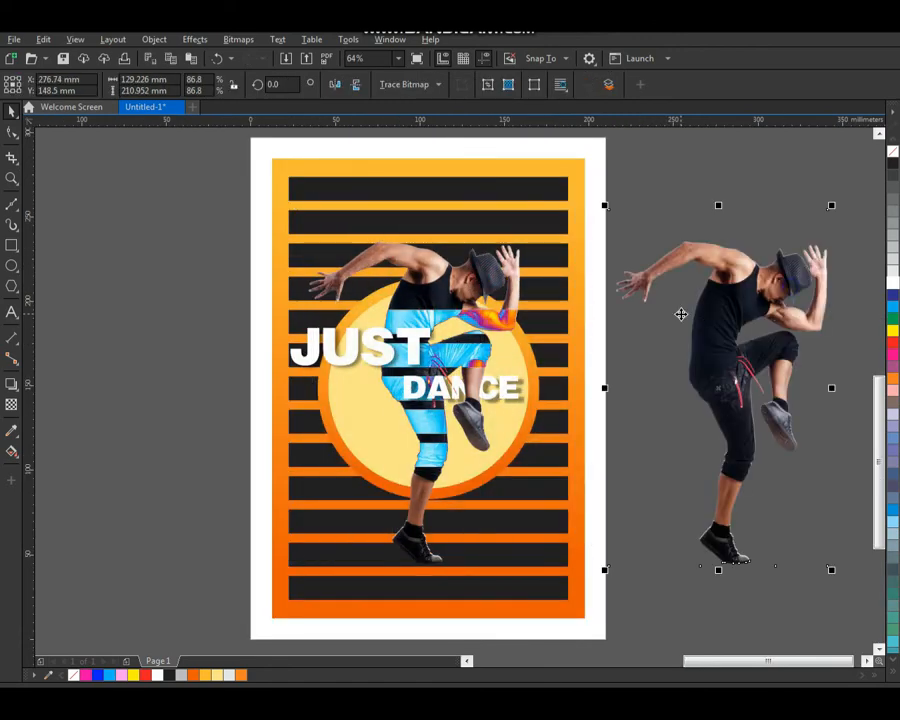
# Step: Convert the copied dancer photo to an 8-bit grayscale bitmap at 300 dpi with a transparent background
pyautogui.click(238, 39)
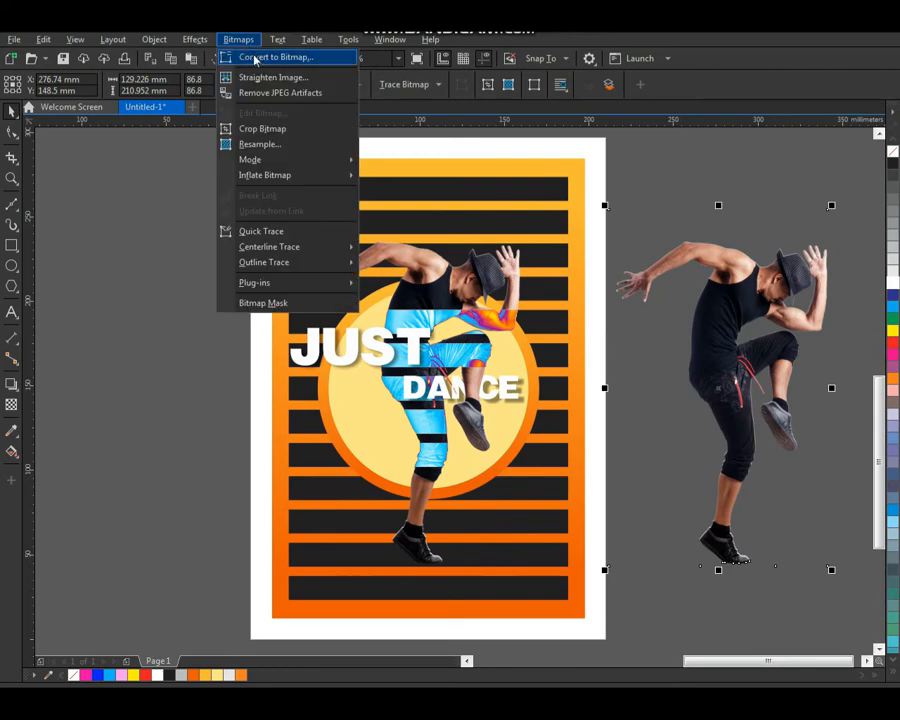
pyautogui.click(278, 56)
pyautogui.click(446, 329)
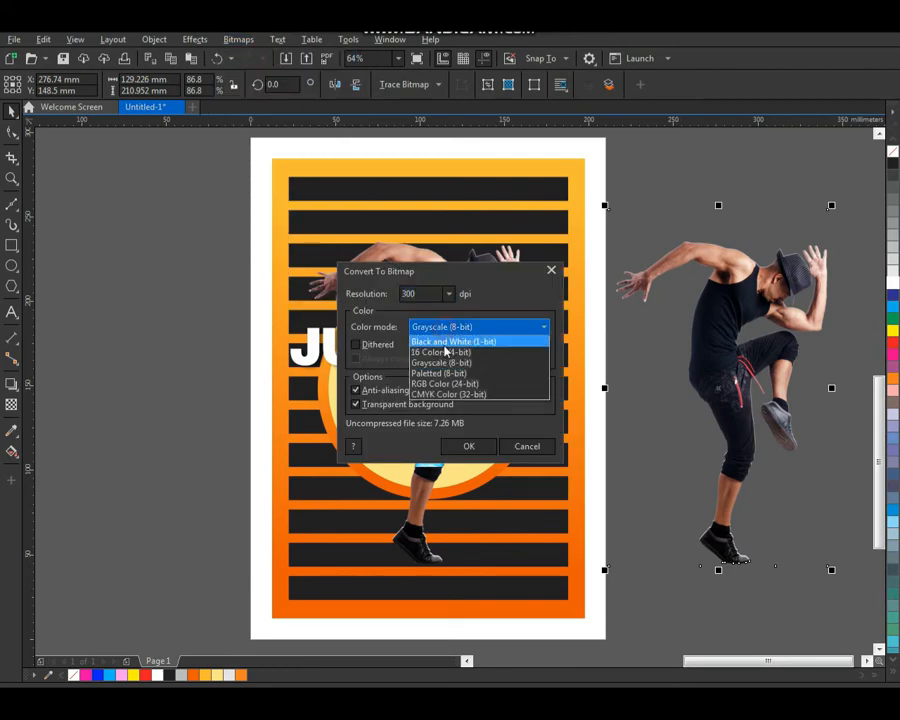
pyautogui.click(445, 362)
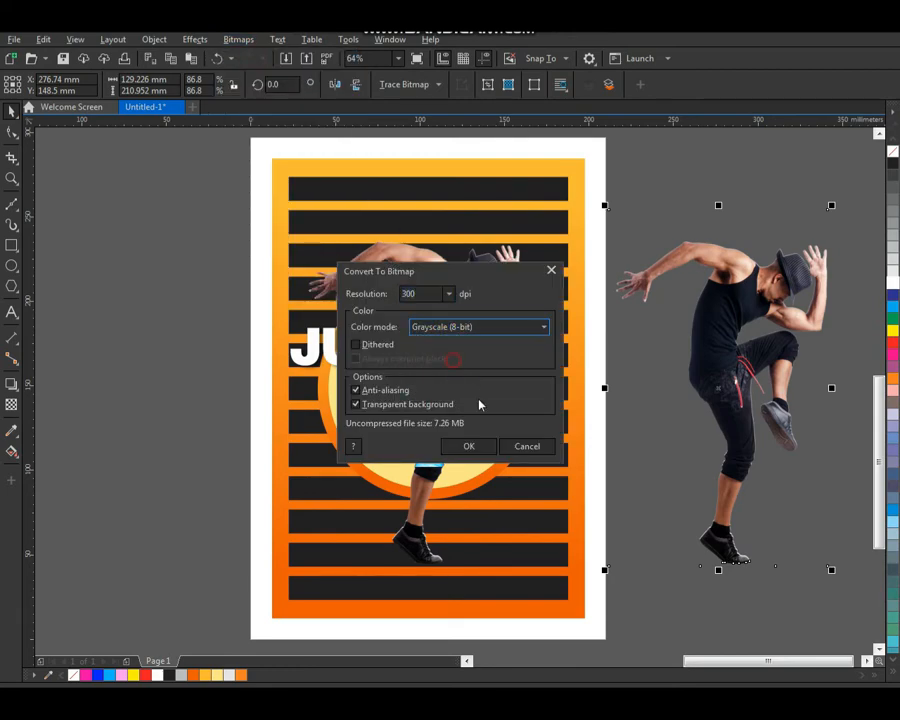
pyautogui.click(466, 445)
# Step: Convert the grayscale dancer to a 1-bit black and white bitmap using a round Halftone screen at 15 lines per inch
pyautogui.press('z')
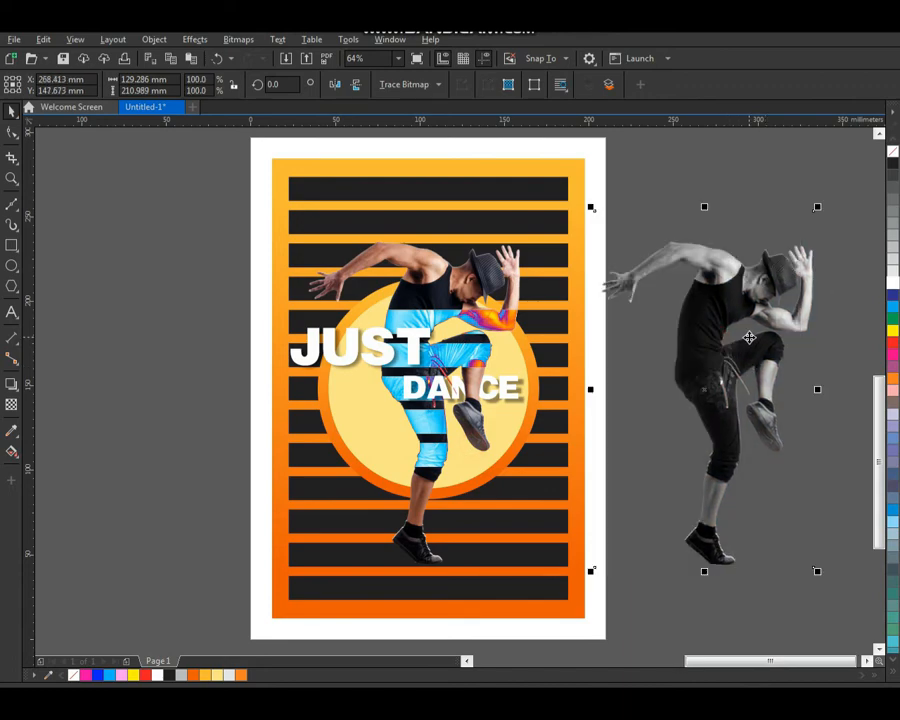
pyautogui.moveTo(600, 200); pyautogui.dragTo(848, 560)
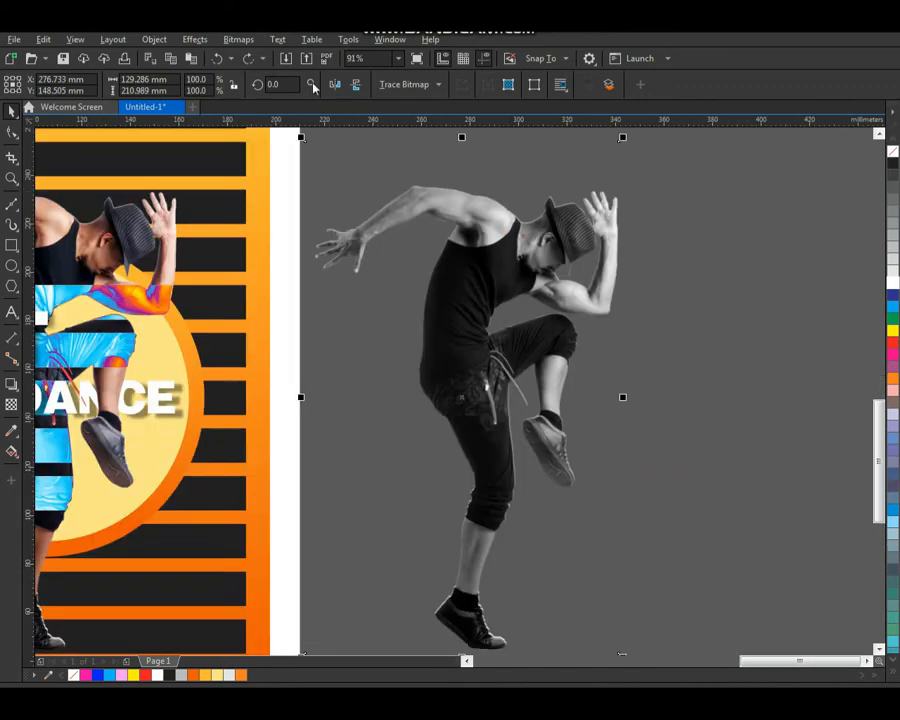
pyautogui.click(241, 46)
pyautogui.moveTo(278, 46)
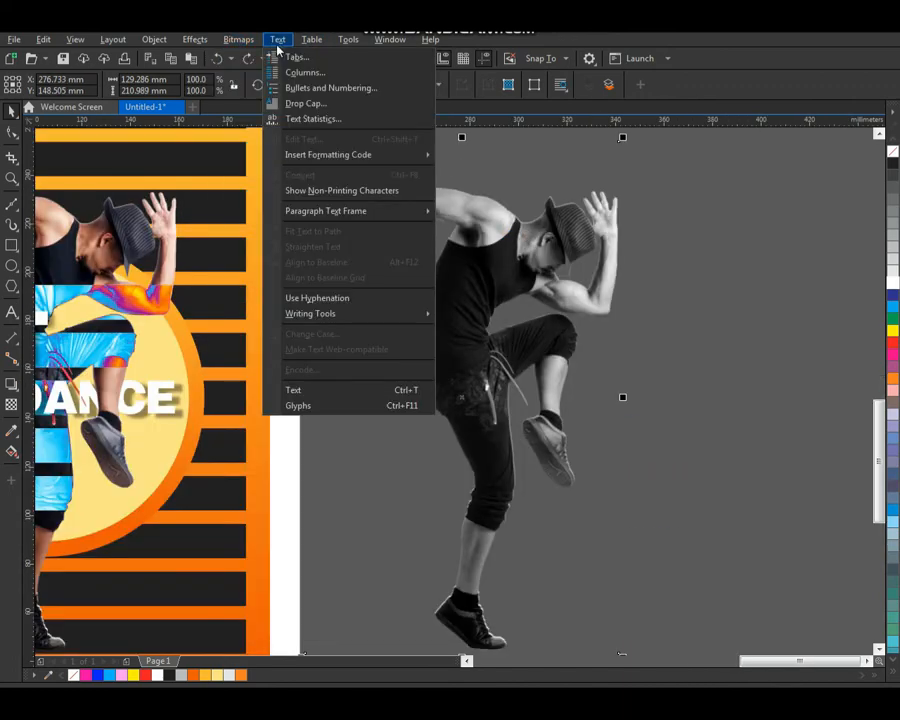
pyautogui.moveTo(234, 46)
pyautogui.moveTo(311, 161)
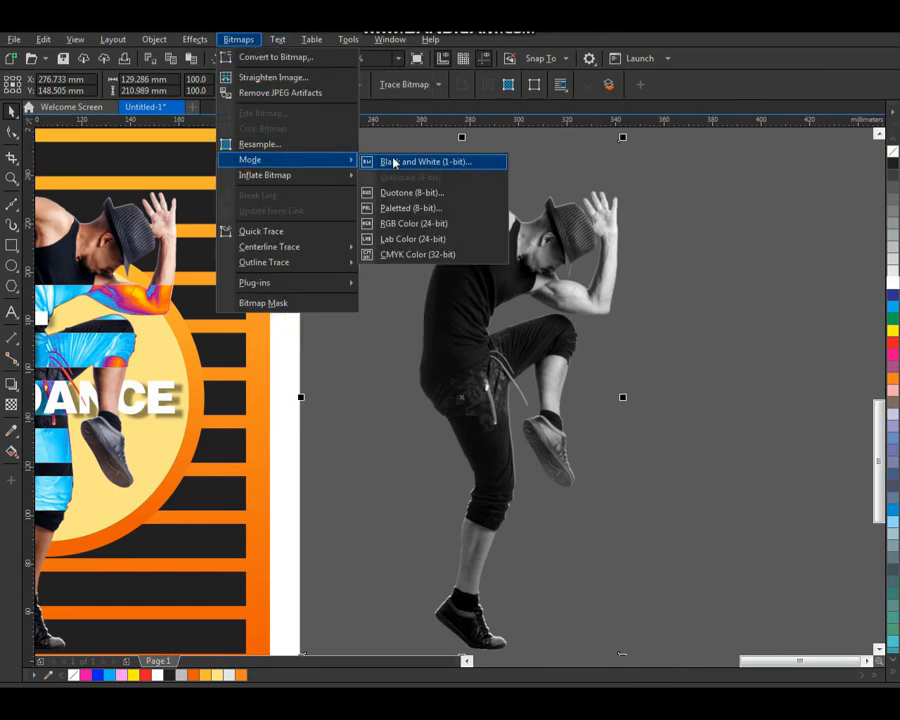
pyautogui.click(394, 161)
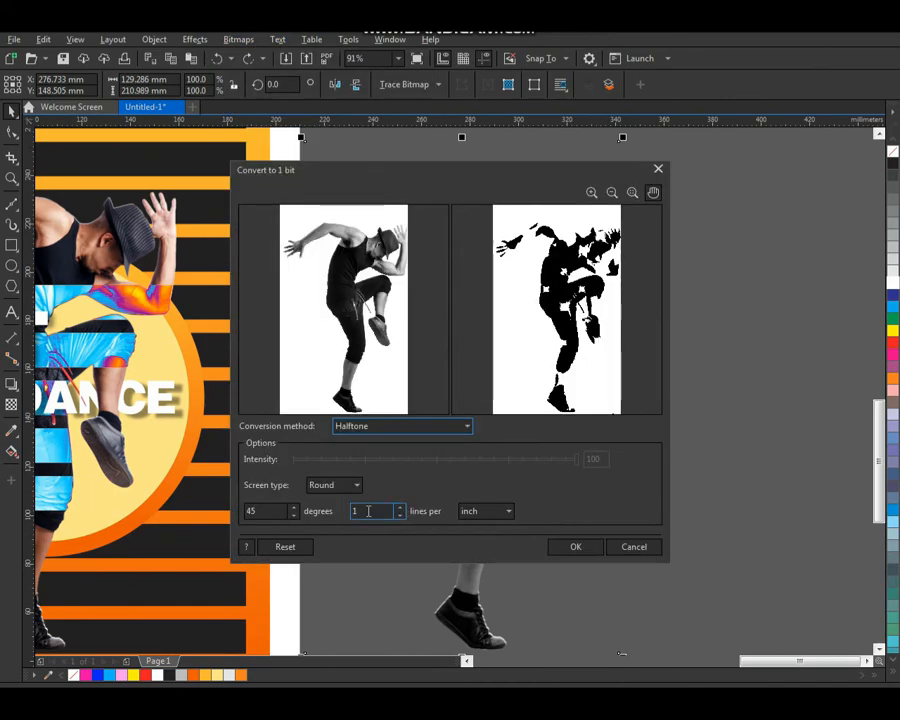
pyautogui.moveTo(368, 511); pyautogui.dragTo(349, 516)
pyautogui.write('15')
pyautogui.press('Tab')
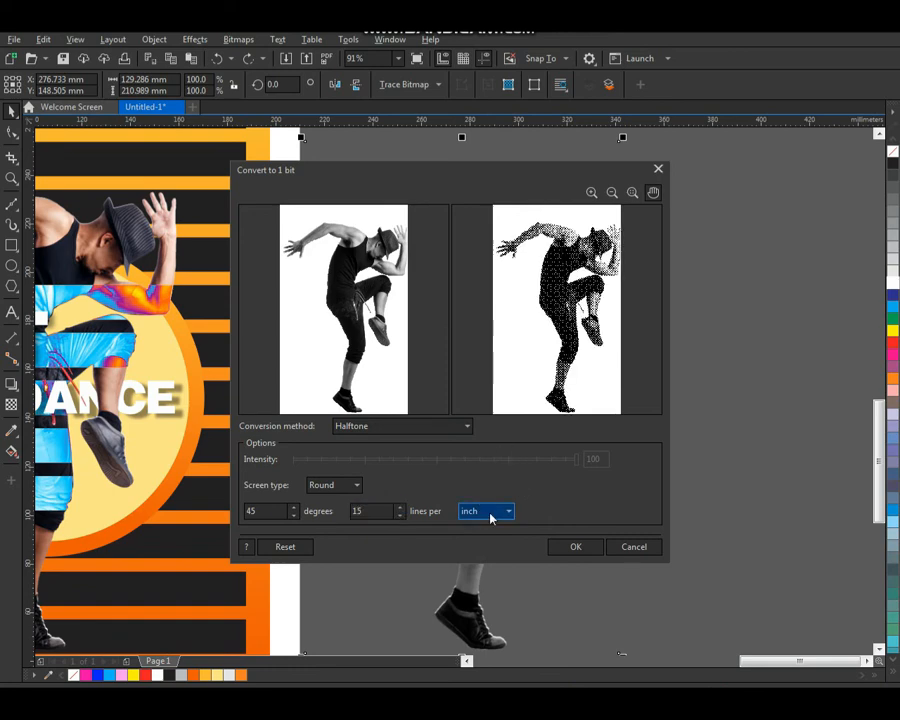
pyautogui.click(345, 489)
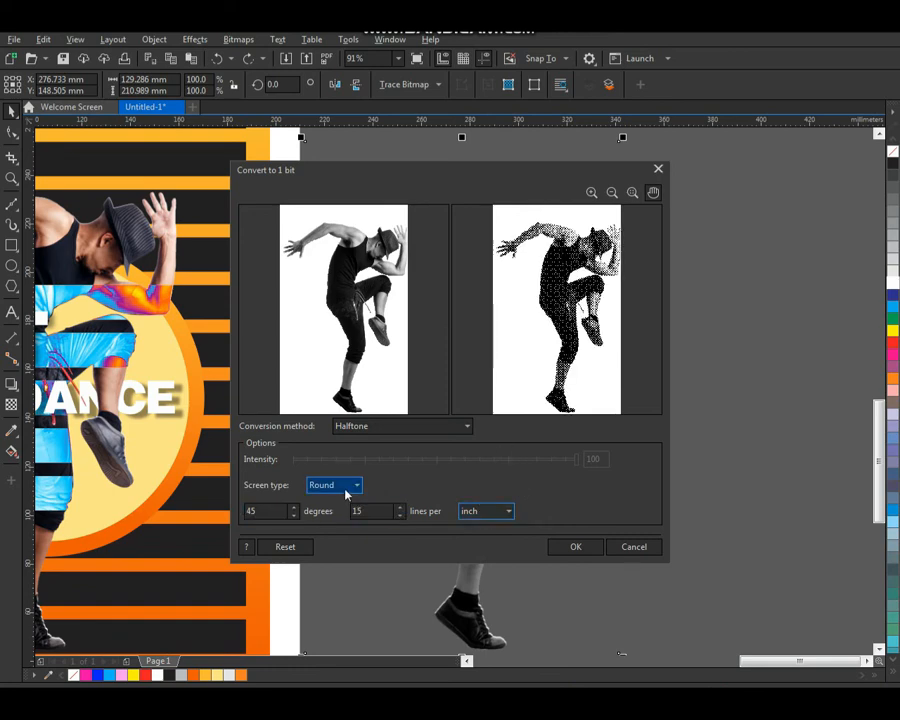
pyautogui.click(575, 549)
pyautogui.click(638, 455)
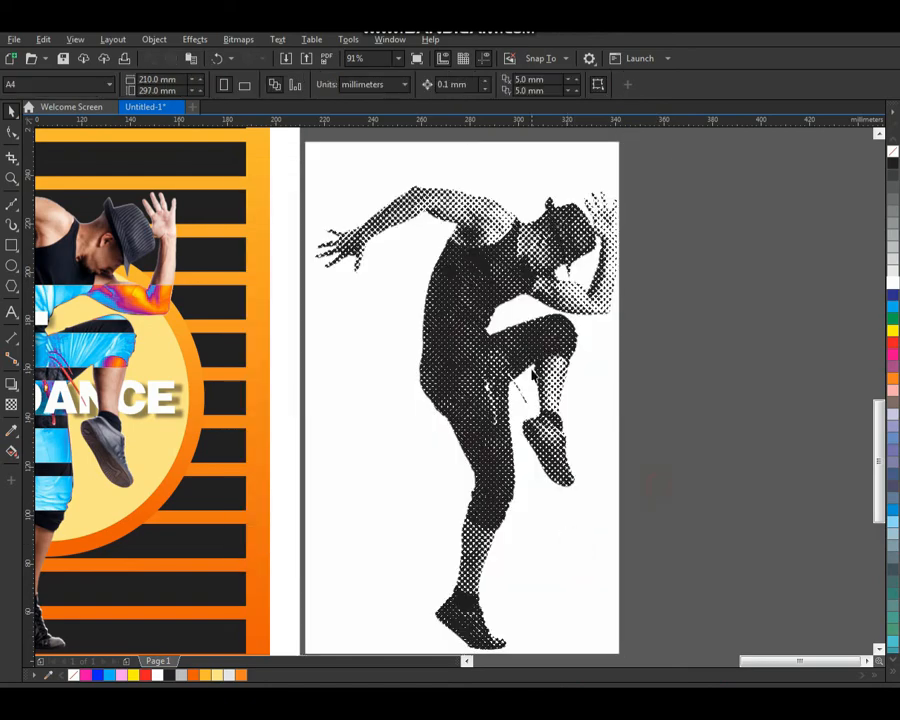
# Step: Move the halftone dancer about 35 mm farther from the poster and remove its white background fill
pyautogui.click(487, 402)
pyautogui.scroll(-1, 489, 407)
pyautogui.moveTo(482, 391); pyautogui.dragTo(530, 391)
pyautogui.press('F2')
pyautogui.moveTo(666, 213); pyautogui.dragTo(131, 600)
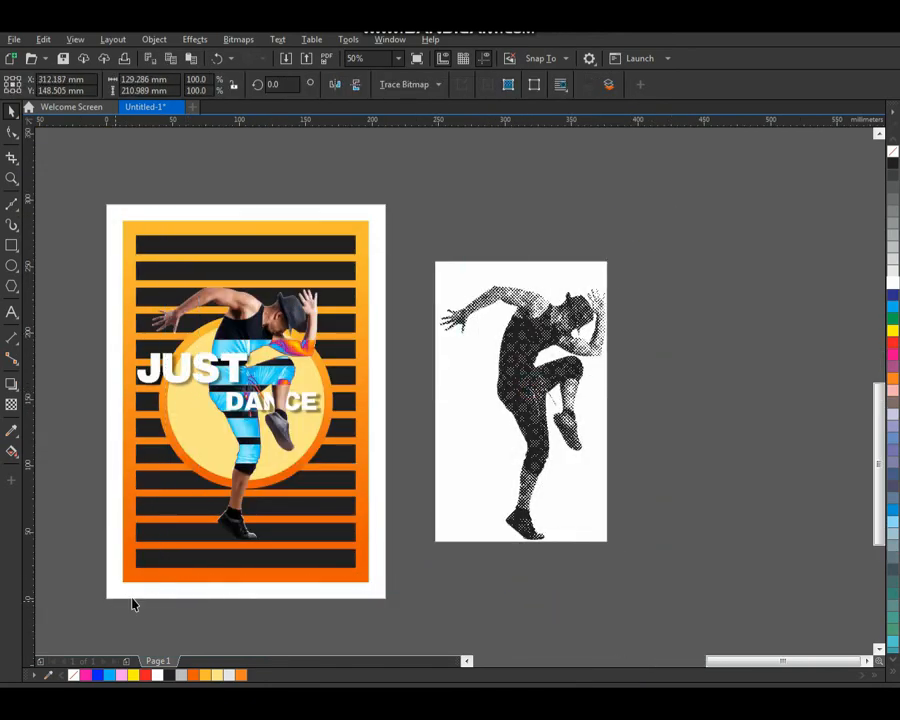
pyautogui.click(891, 158)
pyautogui.click(826, 227)
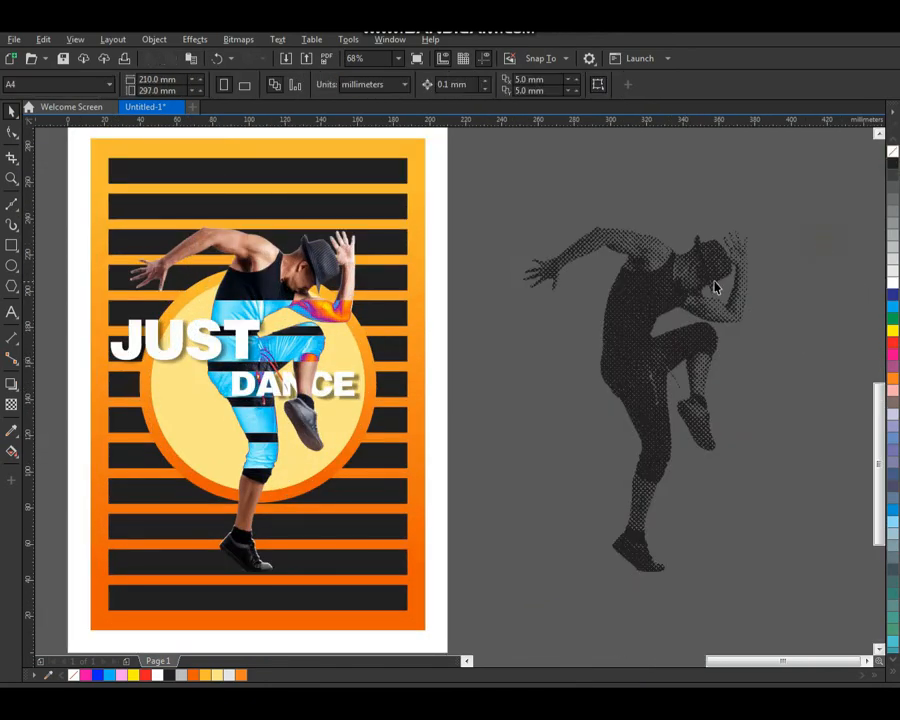
# Step: Move the halftone dancer onto the poster and align it over the dancer photo
pyautogui.moveTo(715, 285); pyautogui.dragTo(333, 290)
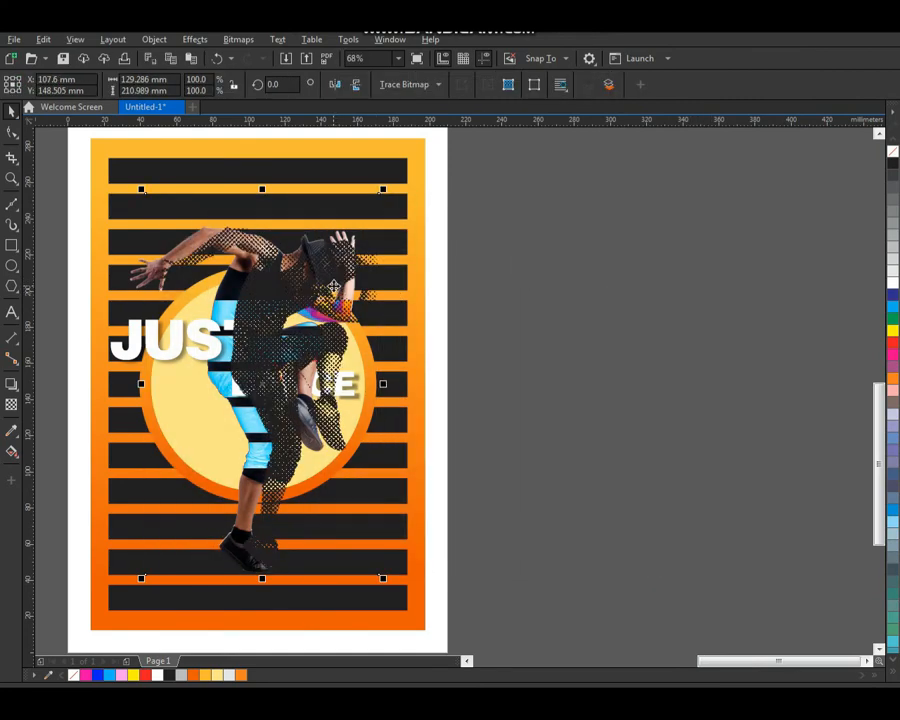
pyautogui.scroll(3, 337, 244)
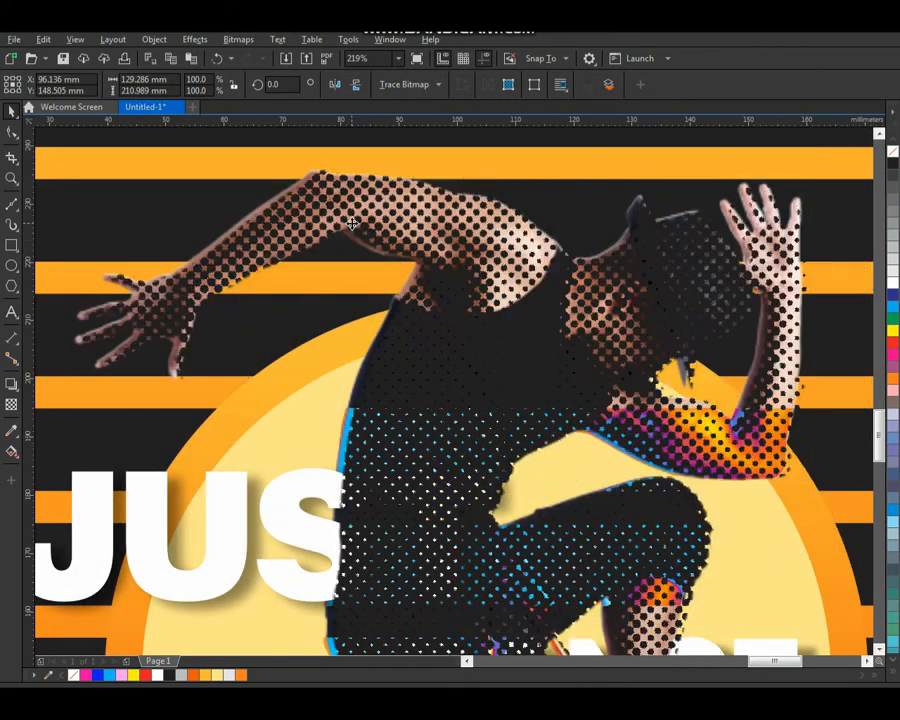
pyautogui.moveTo(348, 222); pyautogui.dragTo(371, 219)
pyautogui.scroll(-4, 380, 341)
pyautogui.click(621, 557)
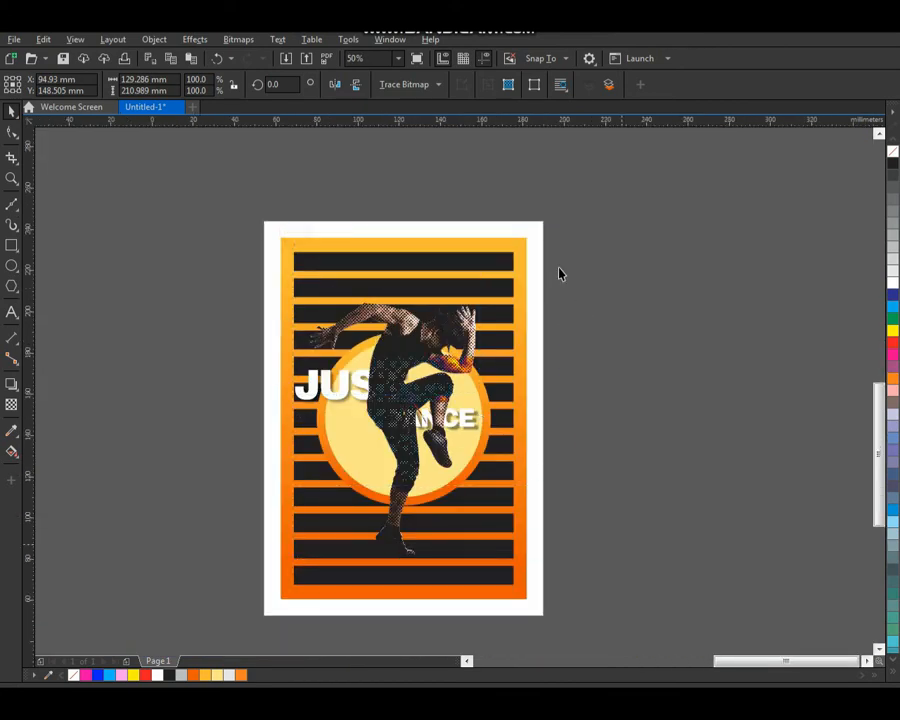
# Step: Enlarge the halftone dancer about its centre to about 155 by 252 mm
pyautogui.scroll(1, 559, 268)
pyautogui.moveTo(484, 195); pyautogui.dragTo(511, 153)
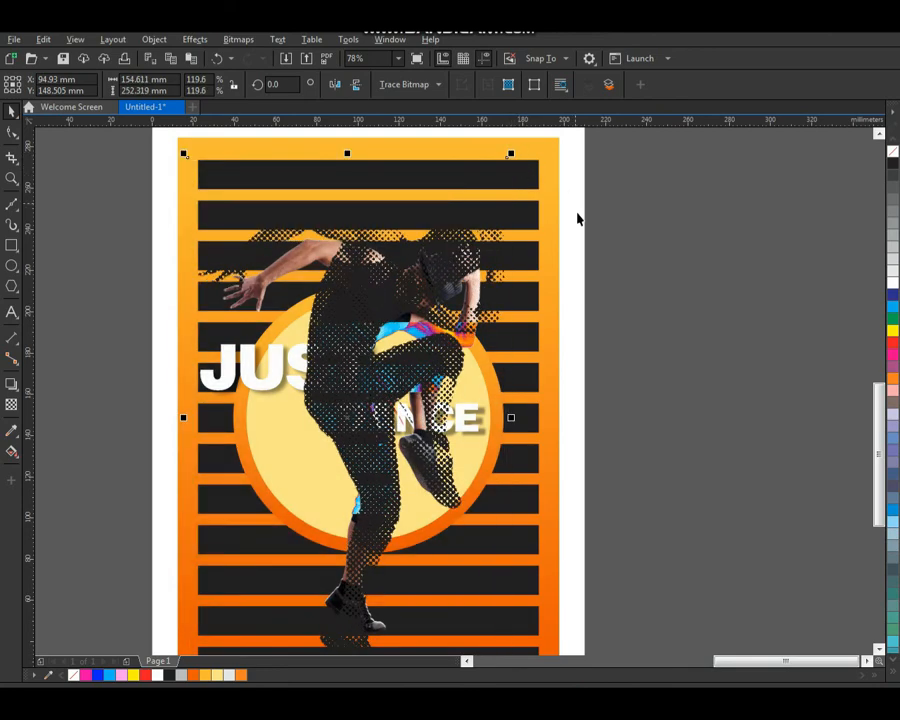
pyautogui.click(660, 269)
pyautogui.moveTo(446, 257); pyautogui.dragTo(457, 256)
pyautogui.hotkey('ctrl', 'z')
# Step: Recolour the halftone dots white and enlarge the figure about its centre to about 159 by 260 mm
pyautogui.click(893, 286)
pyautogui.moveTo(512, 152); pyautogui.dragTo(520, 144)
pyautogui.click(716, 278)
# Step: Try shifting the white halftone dancer about 10 mm to the left
pyautogui.scroll(-2, 342, 310)
pyautogui.press('F2')
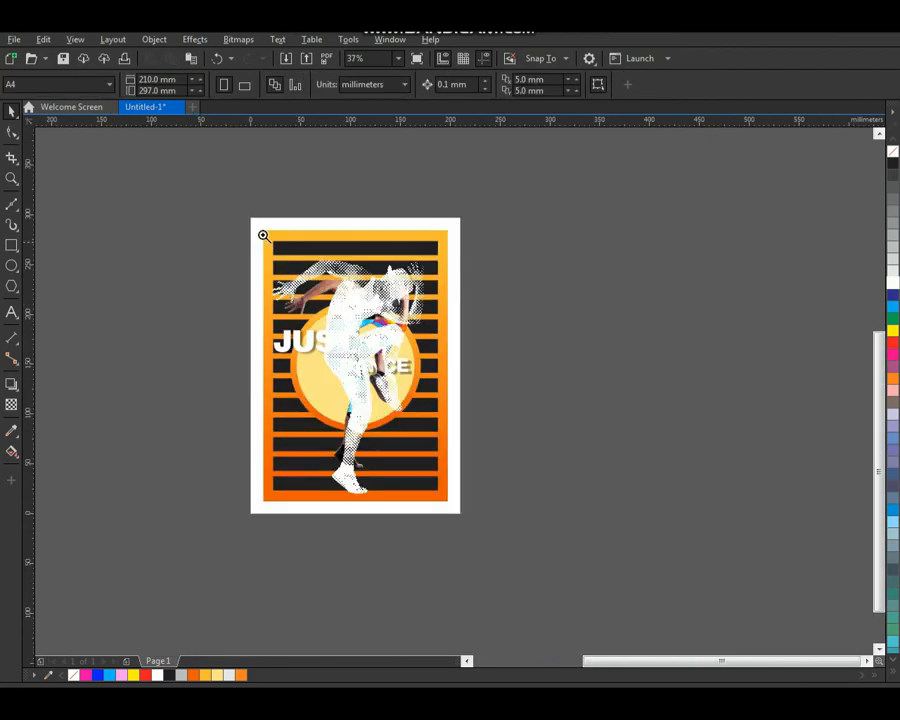
pyautogui.moveTo(250, 215); pyautogui.dragTo(511, 498)
pyautogui.moveTo(412, 298); pyautogui.dragTo(395, 298)
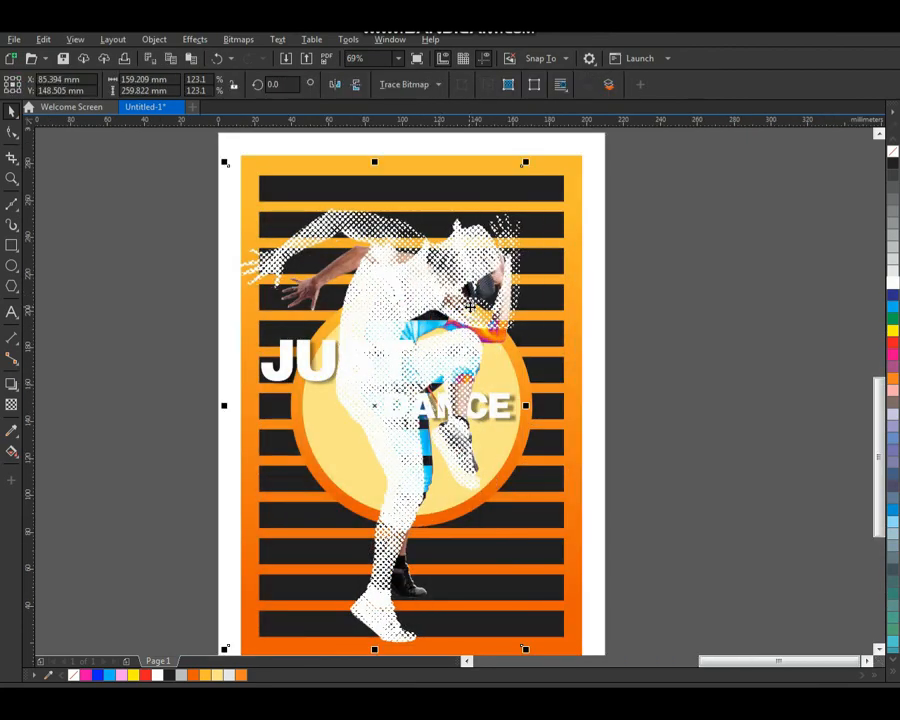
pyautogui.hotkey('ctrl', 'z')
pyautogui.click(120, 604)
pyautogui.moveTo(113, 614); pyautogui.dragTo(743, 221)
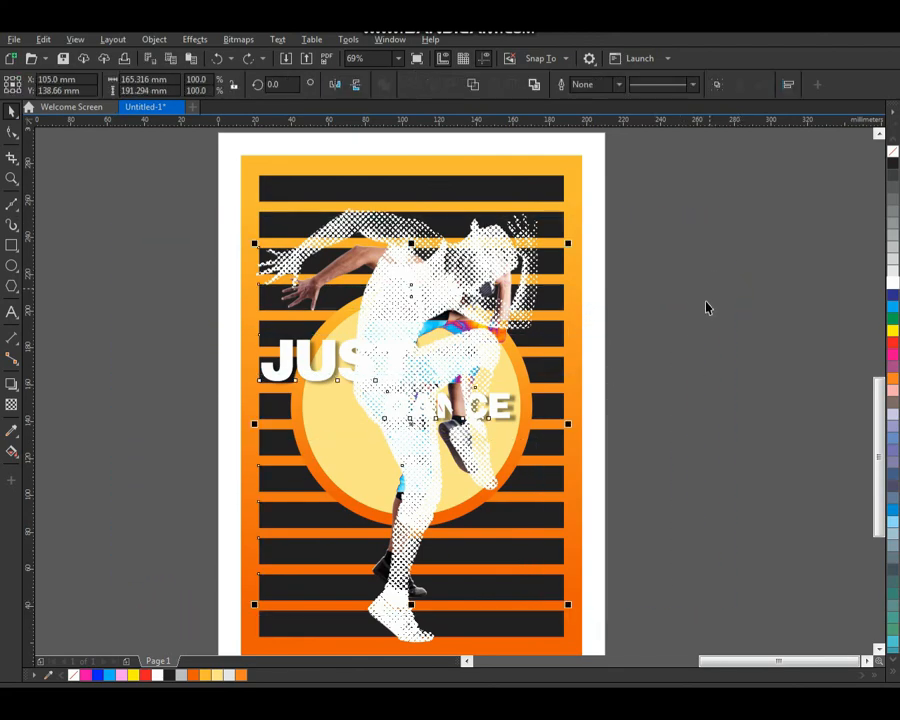
pyautogui.click(701, 341)
pyautogui.click(565, 547)
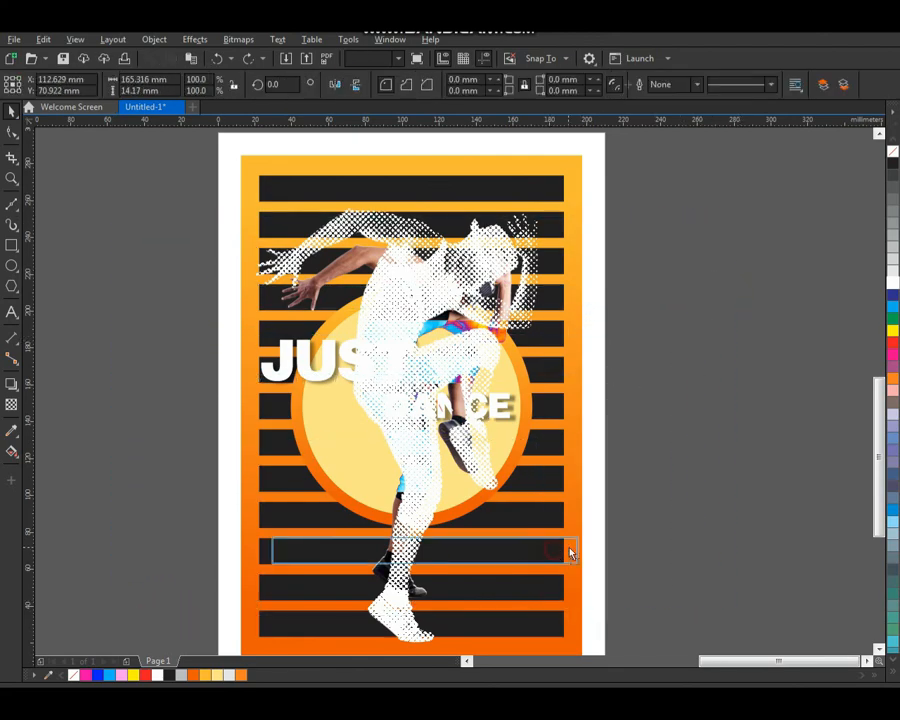
pyautogui.click(654, 503)
# Step: Send the white halftone dancer behind everything, and place the orange background rectangle behind it
pyautogui.click(430, 382)
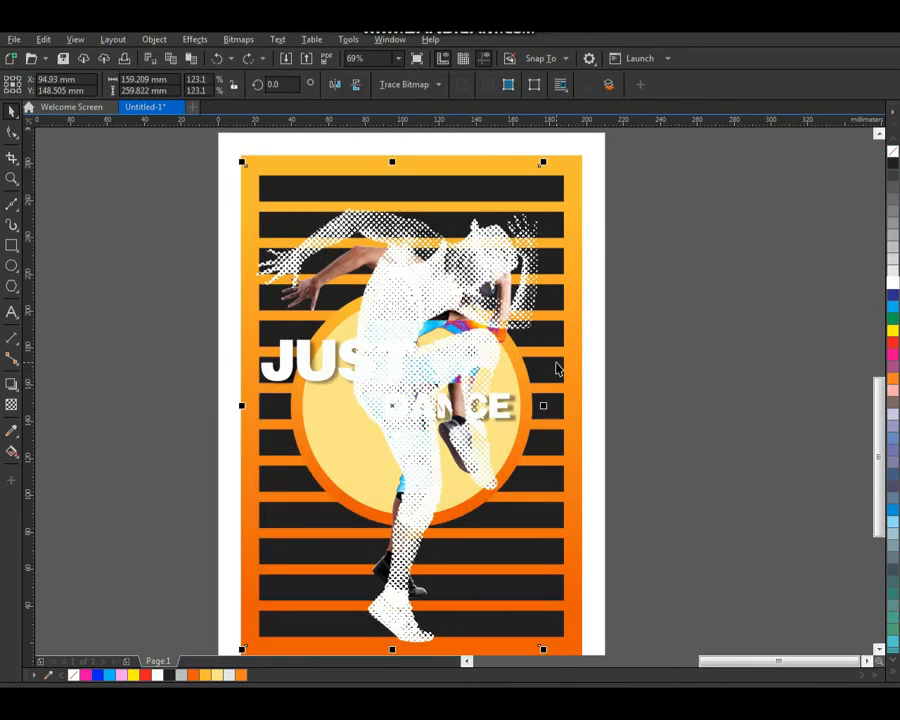
pyautogui.click(594, 210)
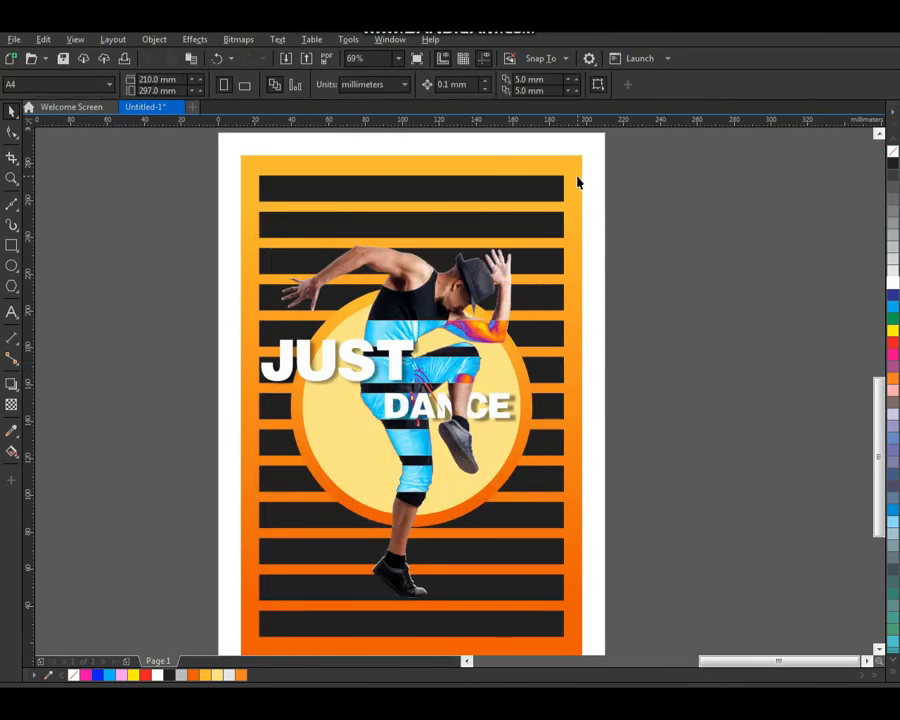
pyautogui.click(577, 180)
pyautogui.hotkey('shift', 'pagedown')
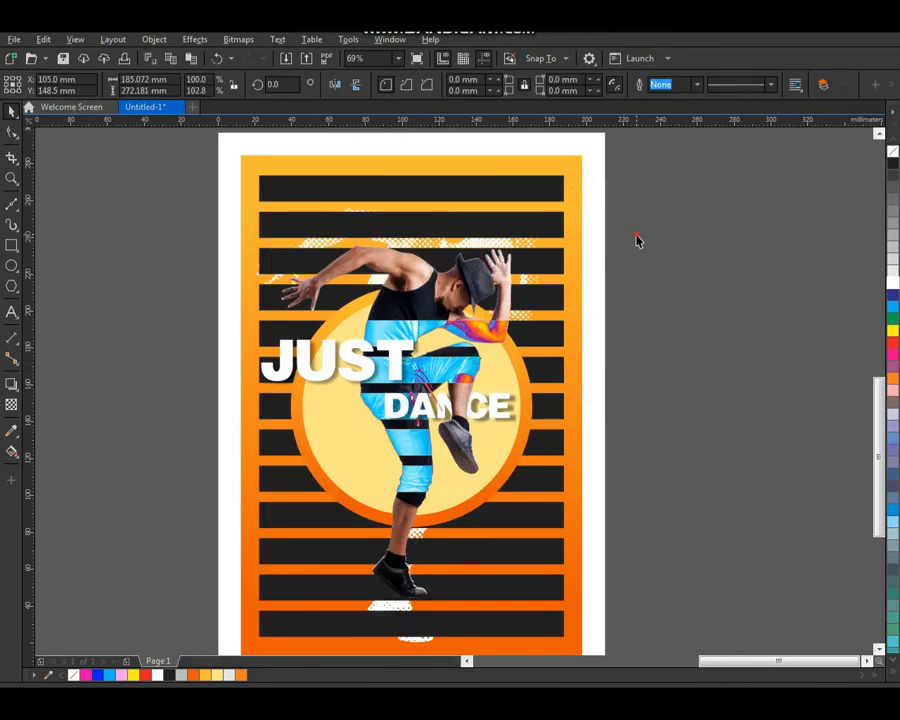
pyautogui.click(637, 240)
# Step: Select the black horizontal bars from the poster's top to its bottom and combine them into one object
pyautogui.click(547, 194)
pyautogui.keyDown('shift'); pyautogui.click(551, 221); pyautogui.keyUp('shift')
pyautogui.keyDown('shift'); pyautogui.click(555, 262); pyautogui.keyUp('shift')
pyautogui.keyDown('shift'); pyautogui.click(560, 305); pyautogui.keyUp('shift')
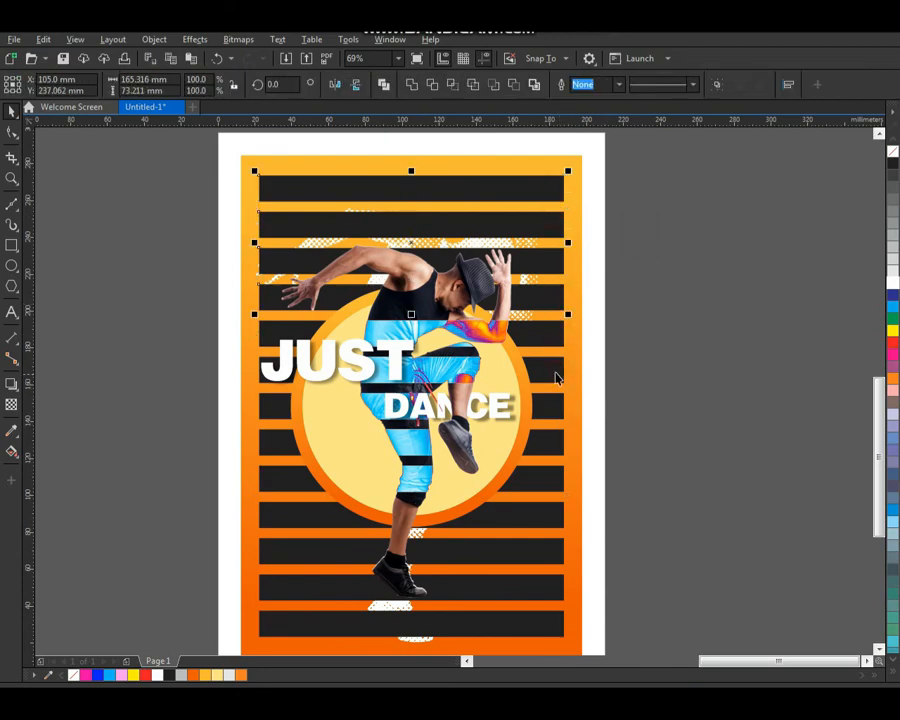
pyautogui.keyDown('shift'); pyautogui.click(562, 470); pyautogui.keyUp('shift')
pyautogui.keyDown('shift'); pyautogui.click(558, 520); pyautogui.keyUp('shift')
pyautogui.keyDown('shift'); pyautogui.click(558, 556); pyautogui.keyUp('shift')
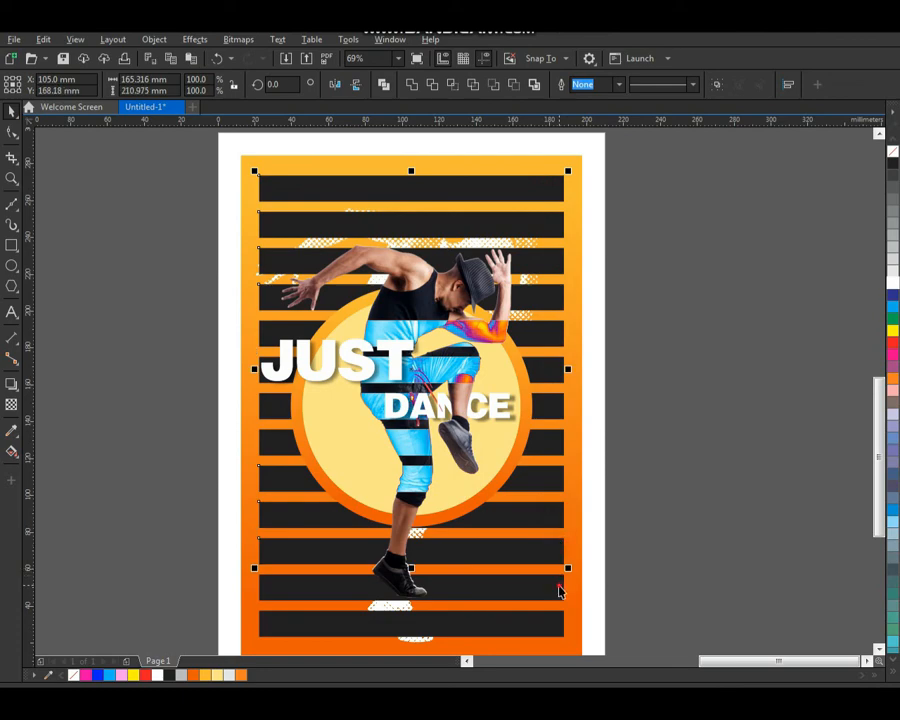
pyautogui.keyDown('shift'); pyautogui.click(557, 592); pyautogui.keyUp('shift')
pyautogui.keyDown('shift'); pyautogui.click(557, 628); pyautogui.keyUp('shift')
pyautogui.hotkey('ctrl', 'l')
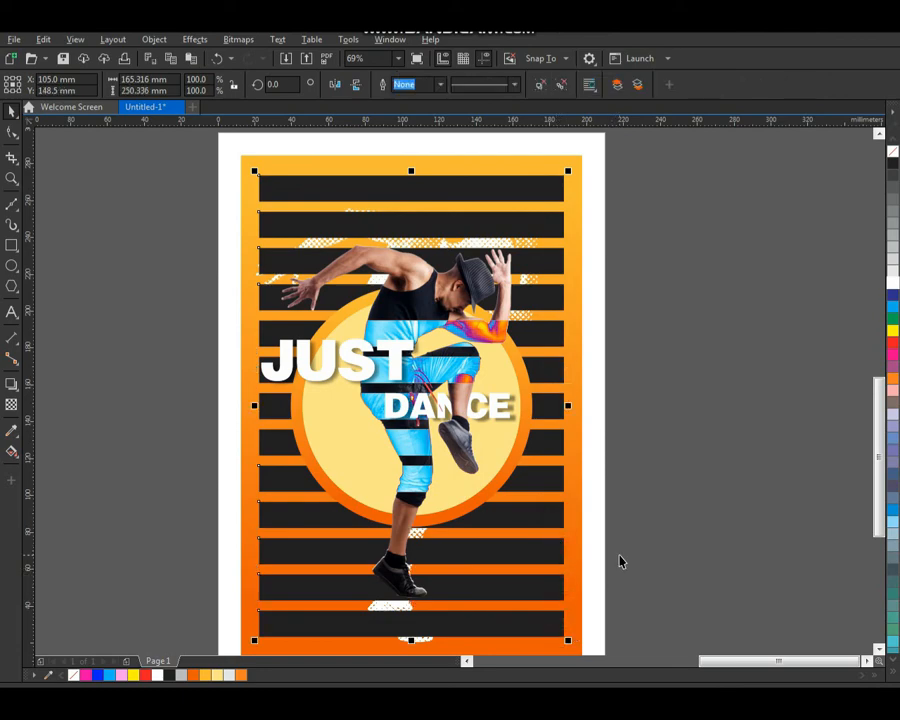
# Step: Stack the combined black bars behind the white halftone dancer but in front of the orange background rectangle
pyautogui.hotkey('shift', 'pagedown')
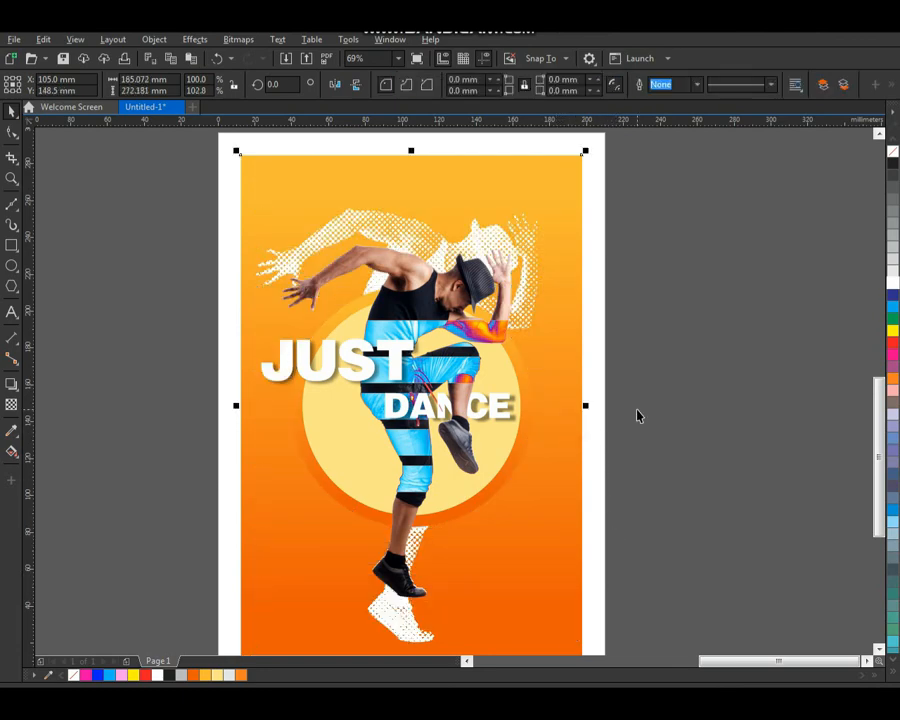
pyautogui.hotkey('ctrl', 'pageup')
pyautogui.click(691, 375)
pyautogui.moveTo(557, 184); pyautogui.dragTo(571, 187)
pyautogui.hotkey('ctrl', 'z')
pyautogui.click(655, 256)
pyautogui.scroll(-2, 641, 262)
pyautogui.moveTo(641, 226); pyautogui.dragTo(398, 518)
pyautogui.moveTo(641, 153); pyautogui.dragTo(272, 611)
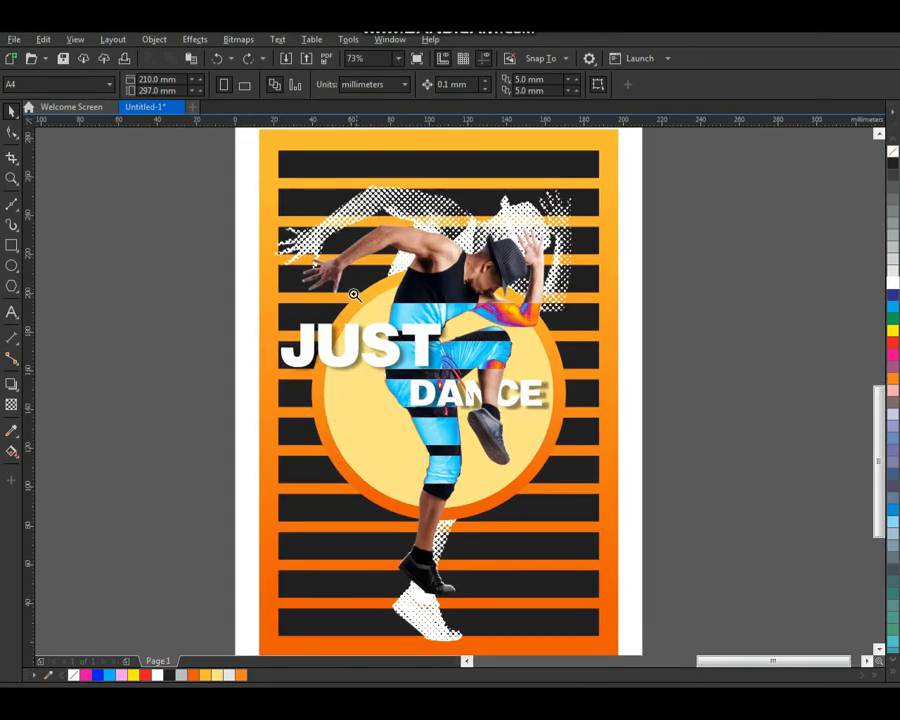
pyautogui.scroll(2, 523, 405)
pyautogui.scroll(-3, 514, 420)
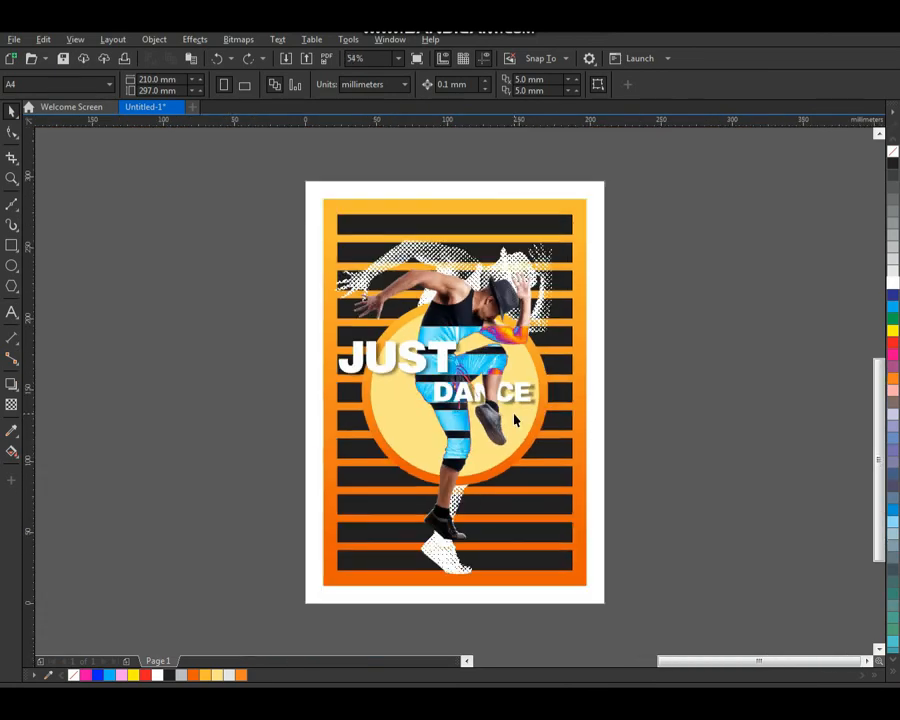
pyautogui.press('F7')
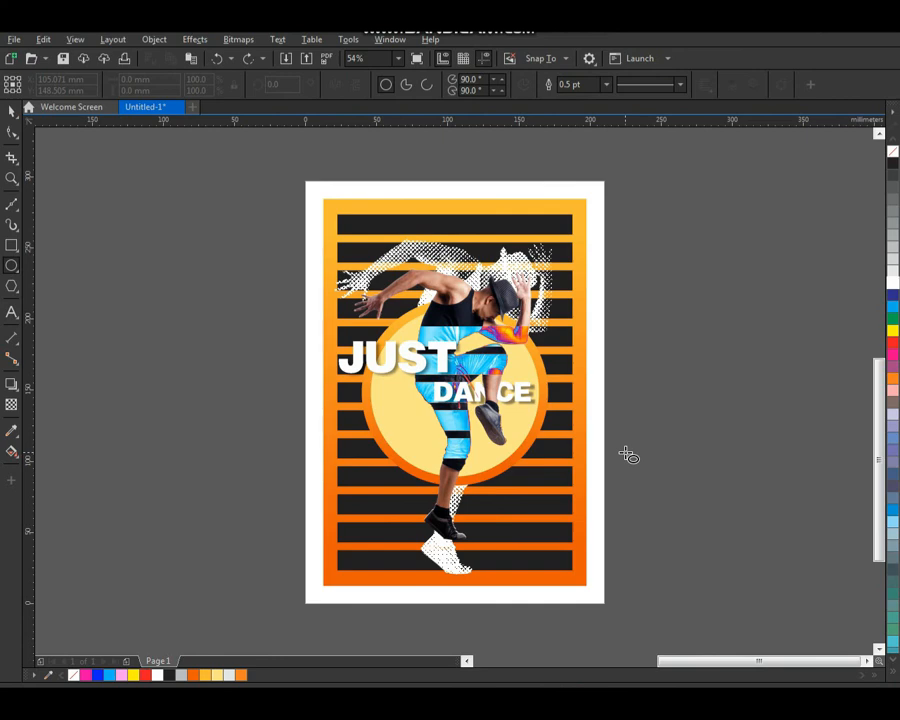
pyautogui.press('space')
# Step: Add the artistic text POSTER in Arial 24 pt on the empty area beside the poster's lower right corner
pyautogui.press('F2')
pyautogui.moveTo(661, 436); pyautogui.dragTo(416, 615)
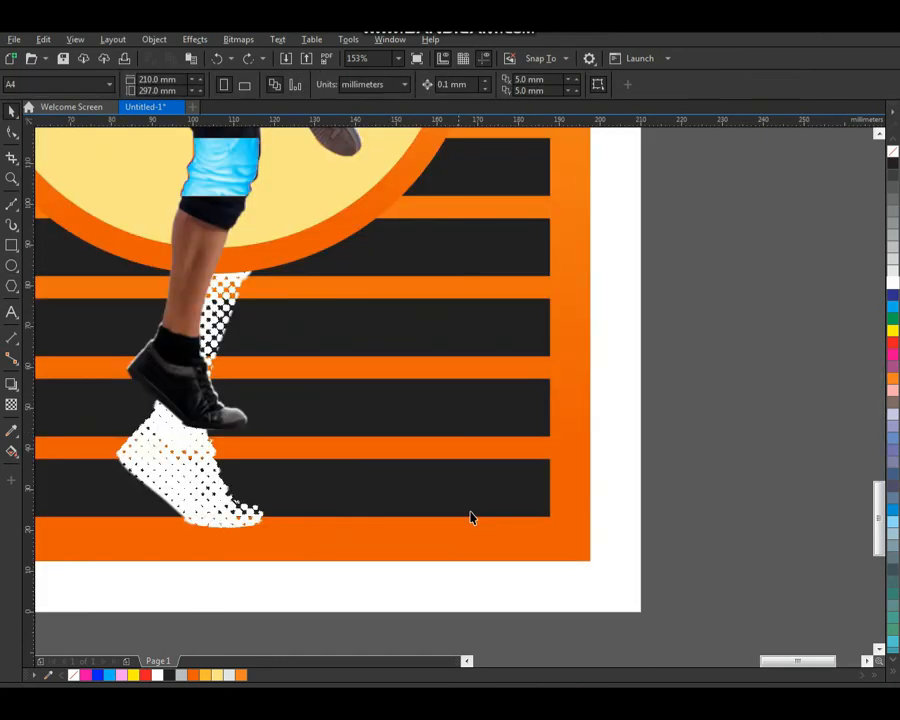
pyautogui.press('F8')
pyautogui.click(692, 411)
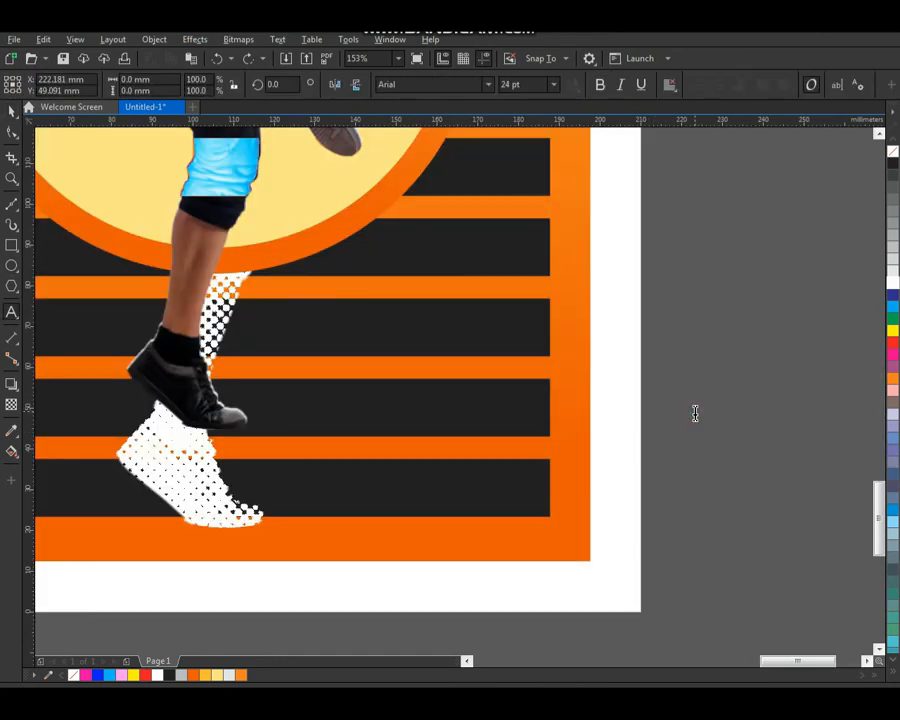
pyautogui.write('POSTER')
pyautogui.hotkey('ctrl', 'space')
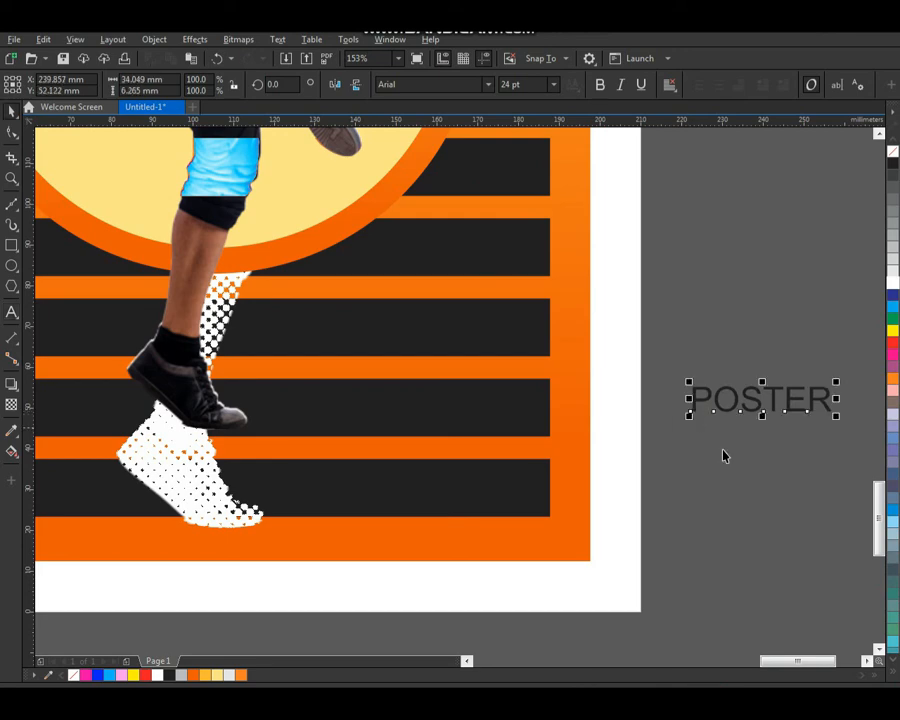
# Step: Fill the POSTER text white and fit it, enlarged to about 31.6 pt, inside the right end of the second-lowest black bar
pyautogui.click(893, 285)
pyautogui.moveTo(814, 404); pyautogui.dragTo(522, 412)
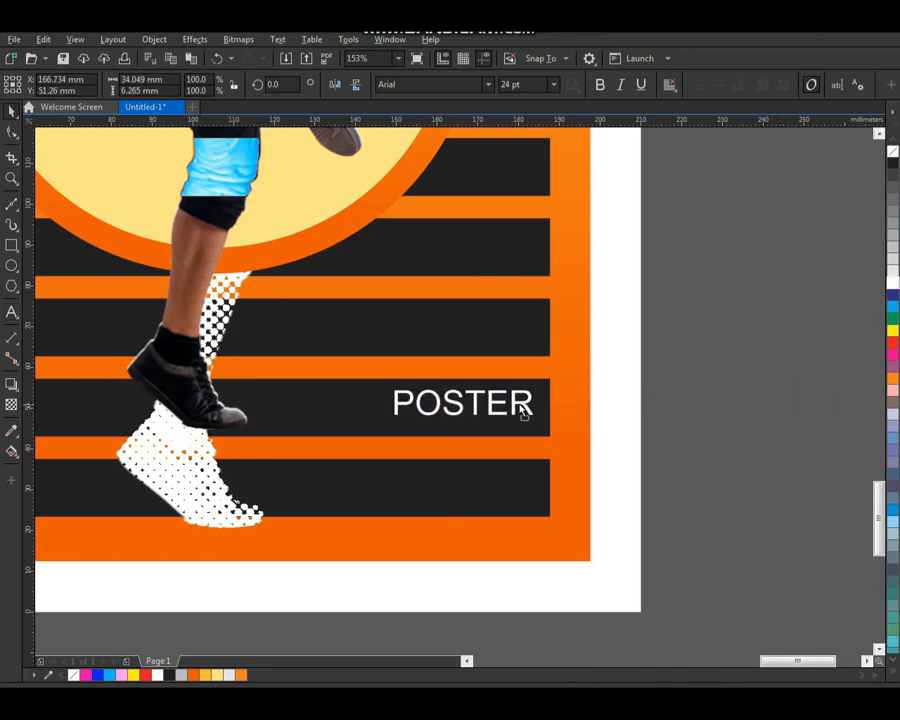
pyautogui.scroll(2, 369, 409)
pyautogui.moveTo(433, 352); pyautogui.dragTo(340, 408)
pyautogui.click(578, 360)
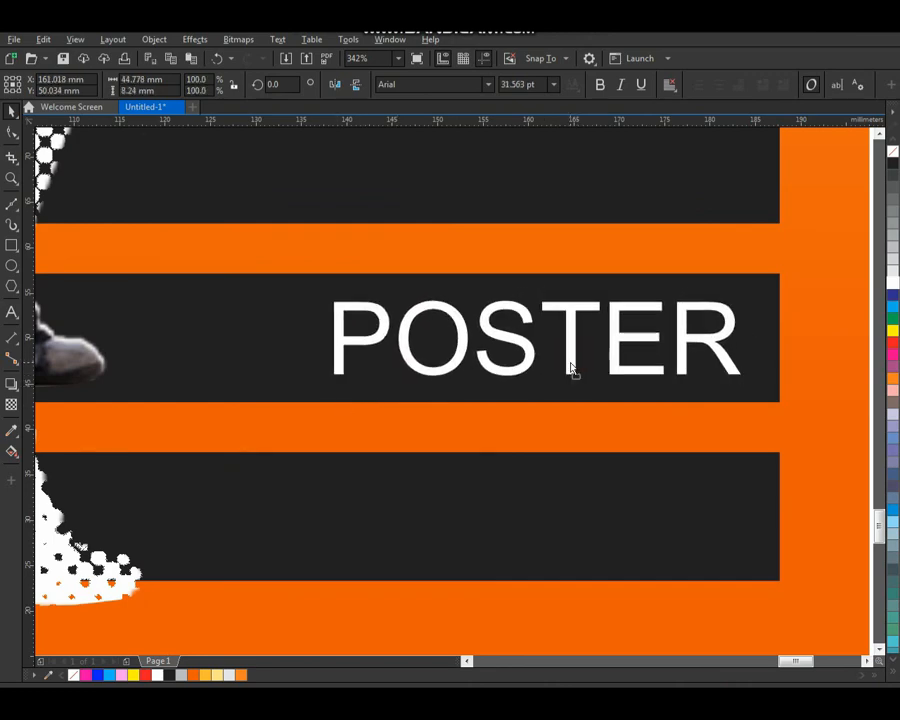
# Step: Draw a small square before the POSTER text and turn it into a left-pointing triangle about 5.2 mm wide by deleting its right corner node
pyautogui.scroll(-2, 539, 408)
pyautogui.moveTo(354, 316); pyautogui.dragTo(533, 425)
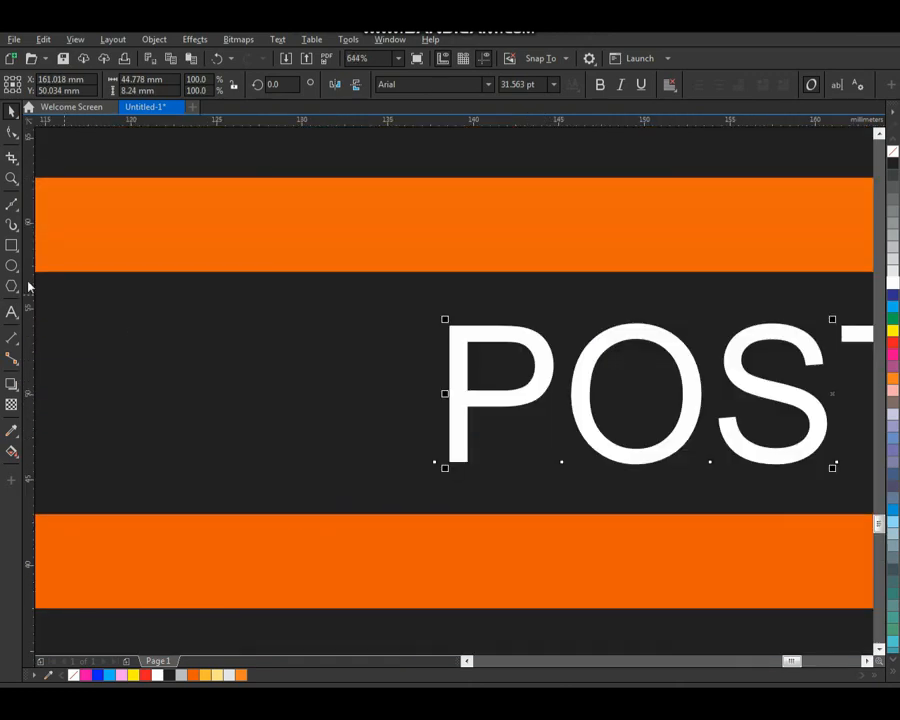
pyautogui.click(12, 247)
pyautogui.moveTo(229, 318)
pyautogui.mouseDown()
pyautogui.moveTo(262, 338)
pyautogui.moveTo(356, 444)
pyautogui.moveTo(380, 420)
pyautogui.moveTo(388, 384)
pyautogui.moveTo(374, 418)
pyautogui.mouseUp()
pyautogui.press('space')
pyautogui.click(315, 394)
pyautogui.hotkey('ctrl', 'q')
pyautogui.press('F10')
pyautogui.press('Delete')
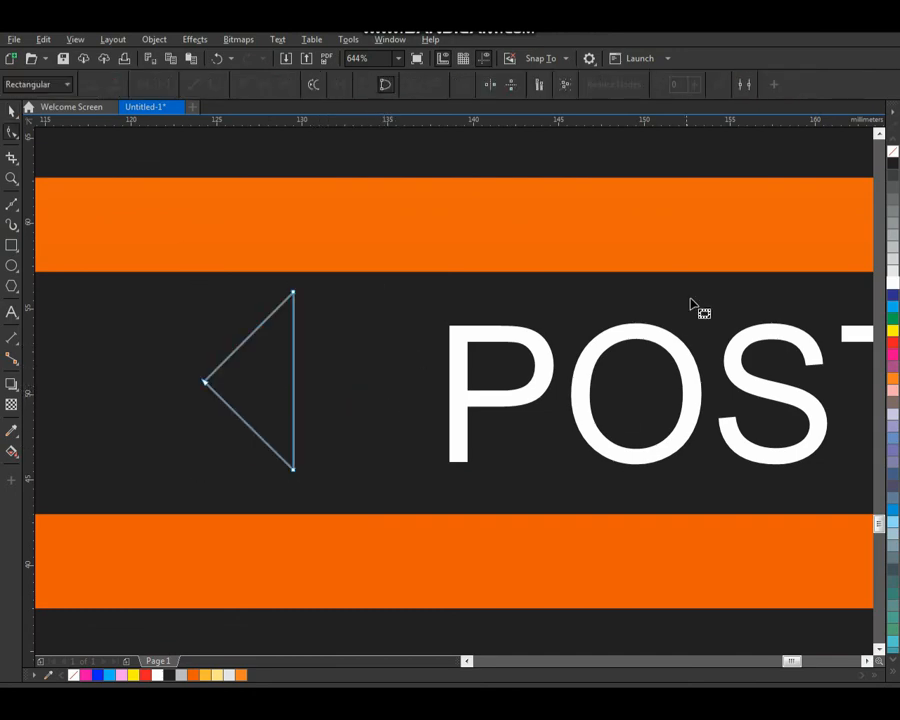
# Step: Place the triangle just before the P of POSTER, reduced to about 8.5 mm tall, and fill it white
pyautogui.click(892, 328)
pyautogui.press('space')
pyautogui.moveTo(286, 356); pyautogui.dragTo(386, 379)
pyautogui.moveTo(357, 300); pyautogui.dragTo(357, 317)
pyautogui.click(892, 286)
pyautogui.scroll(-5, 534, 428)
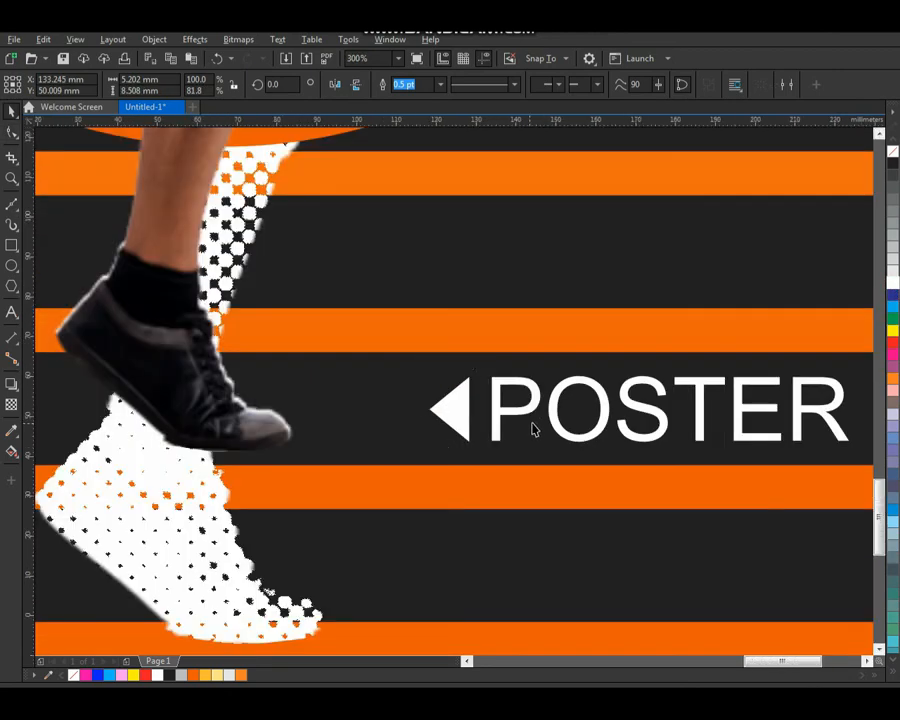
pyautogui.click(650, 510)
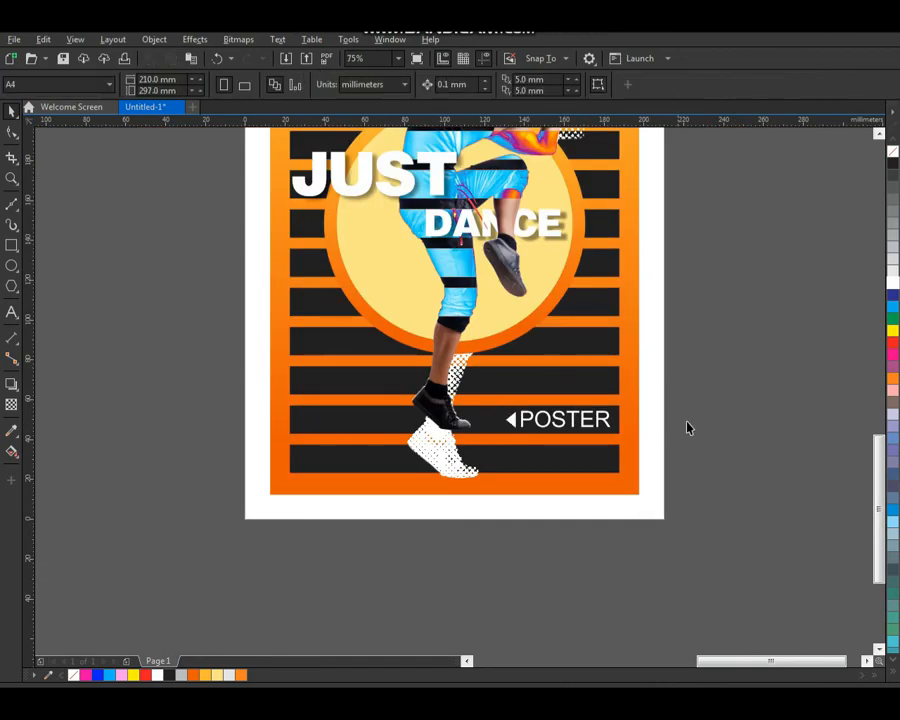
pyautogui.scroll(-2, 674, 433)
pyautogui.hotkey('shift', 'F4')
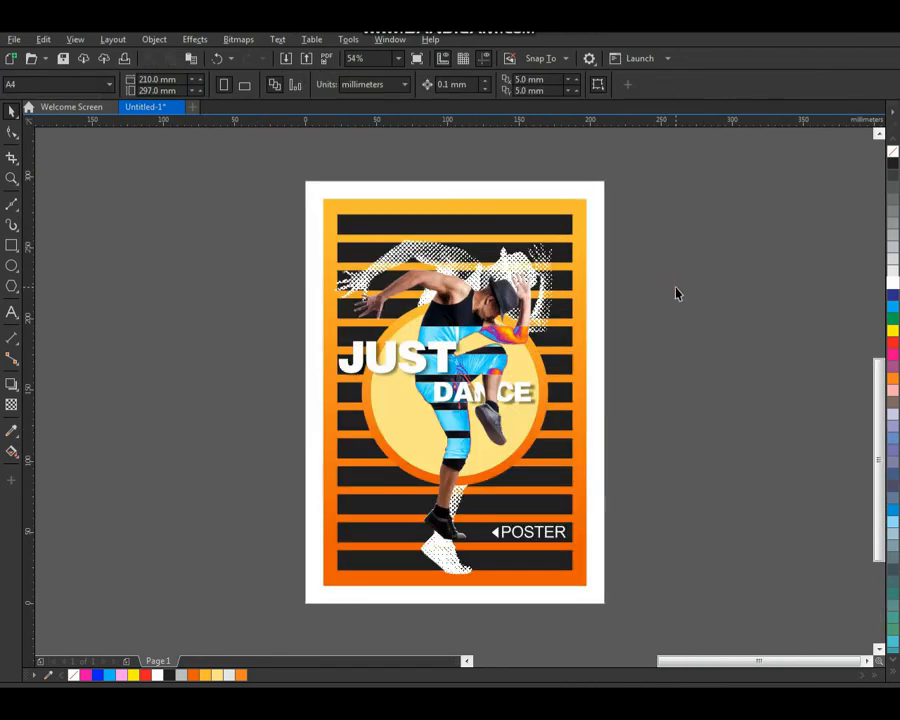